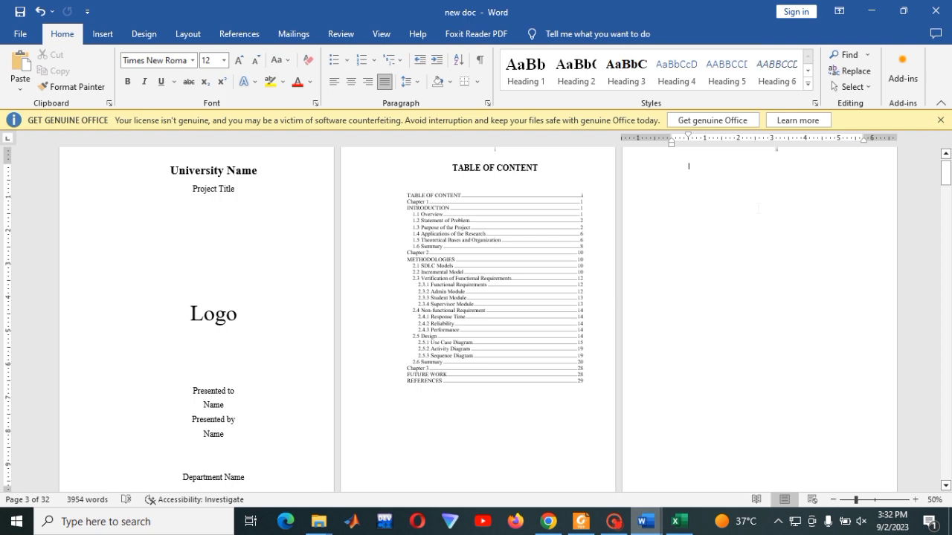
Step: Add the title LIST OF FIGURES in Heading 1 style on the blank page after the table of contents, accepting the FIGURES grammar suggestion
{"action": "type", "text": "1"}
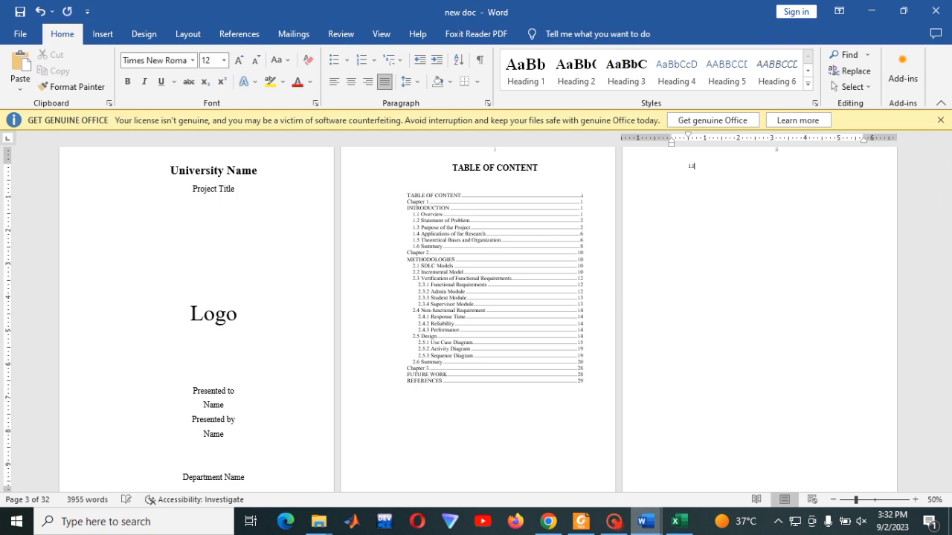
{"action": "type", "text": "IST OF FIGURE"}
{"action": "left_click", "coordinate": [525, 82]}
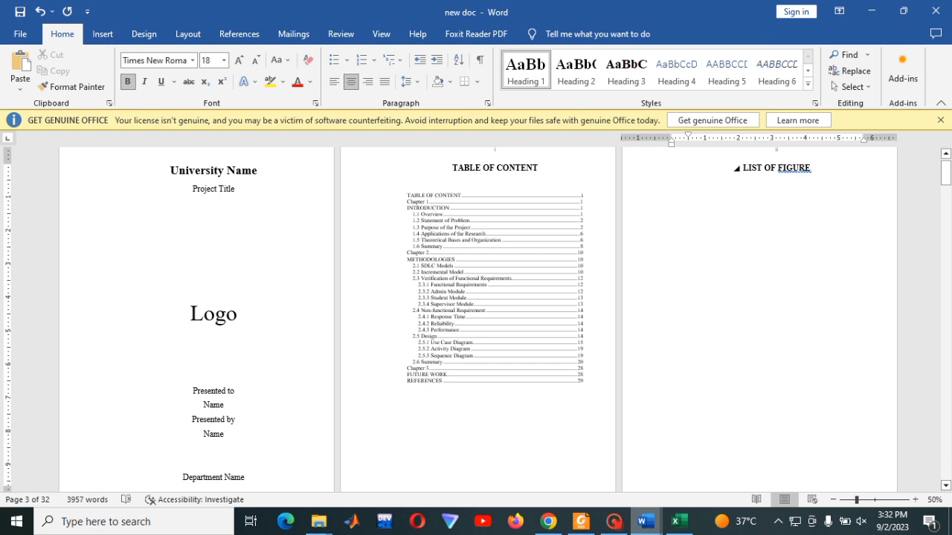
{"action": "right_click", "coordinate": [800, 169]}
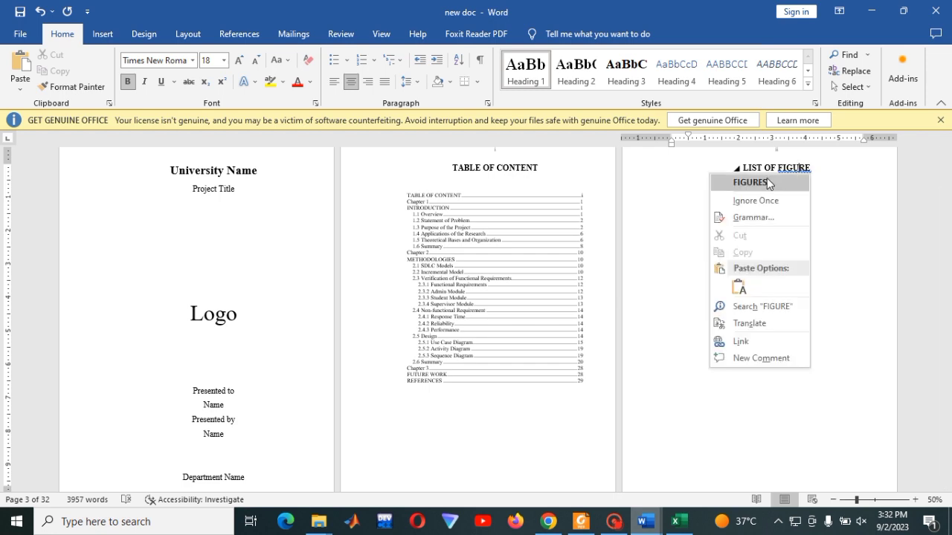
{"action": "left_click", "coordinate": [767, 180]}
Step: Add blank lines below the LIST OF FIGURES heading and insert a page break to create a new page before Chapter 1
{"action": "left_click", "coordinate": [756, 194]}
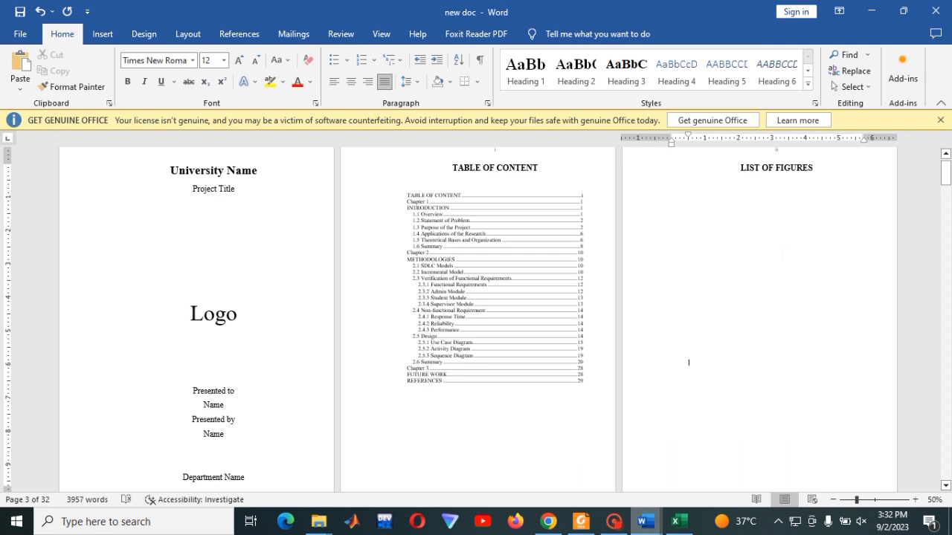
{"action": "key", "text": "Return"}
{"action": "key", "text": "Return"}
{"action": "key", "text": "Return"}
{"action": "key", "text": "Return"}
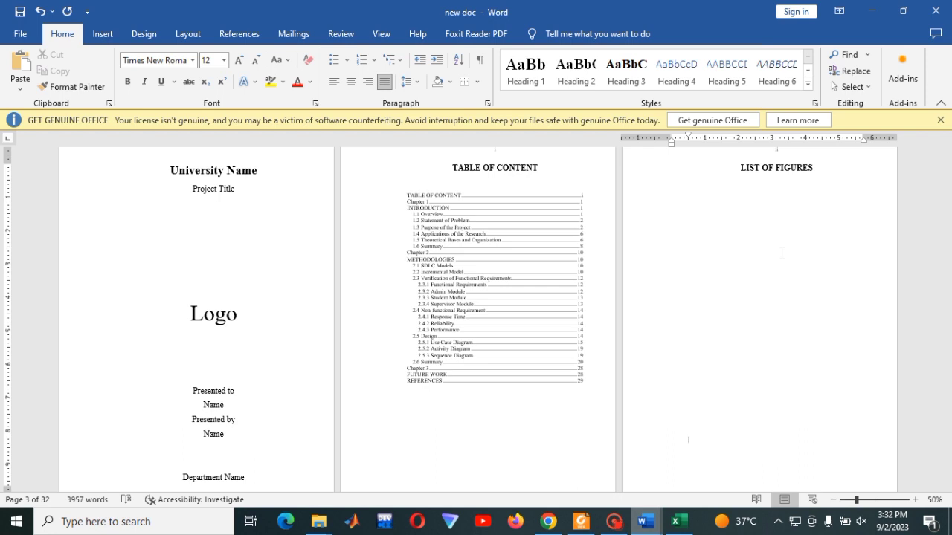
{"action": "key", "text": "Down"}
{"action": "key", "text": "Down"}
{"action": "key", "text": "Down"}
{"action": "key", "text": "Down"}
{"action": "key", "text": "Down"}
{"action": "left_click", "coordinate": [781, 253]}
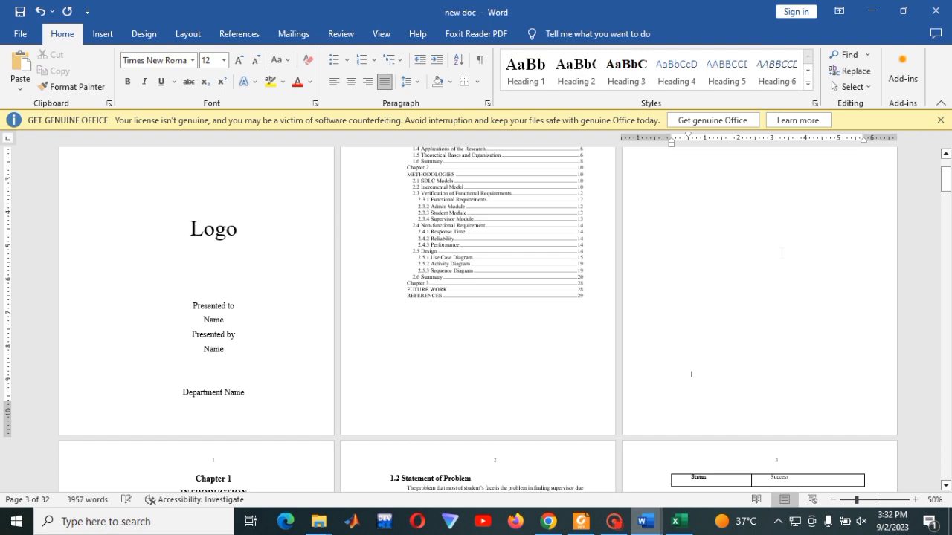
{"action": "key", "text": "ctrl+Return"}
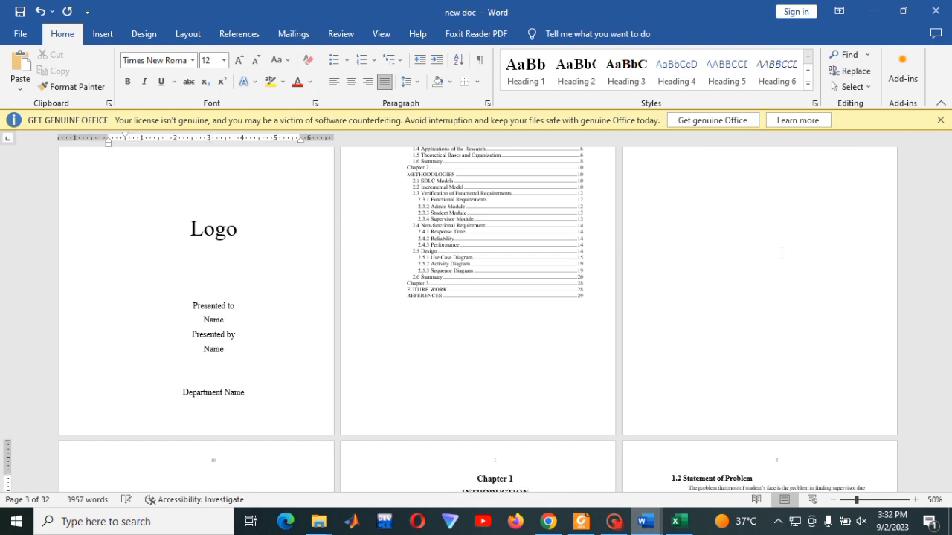
Step: Title the new blank page before Chapter 1 LIST OF TABLES in Heading 1 style
{"action": "key", "text": "Down"}
{"action": "key", "text": "Down"}
{"action": "key", "text": "Down"}
{"action": "key", "text": "Up"}
{"action": "key", "text": "Up"}
{"action": "key", "text": "Up"}
{"action": "key", "text": "Up"}
{"action": "key", "text": "Up"}
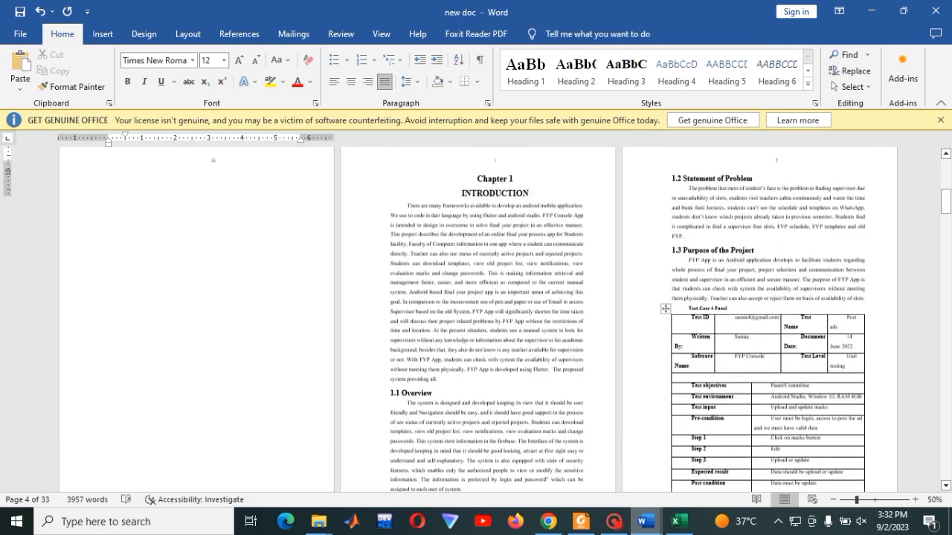
{"action": "key", "text": "Down"}
{"action": "key", "text": "Down"}
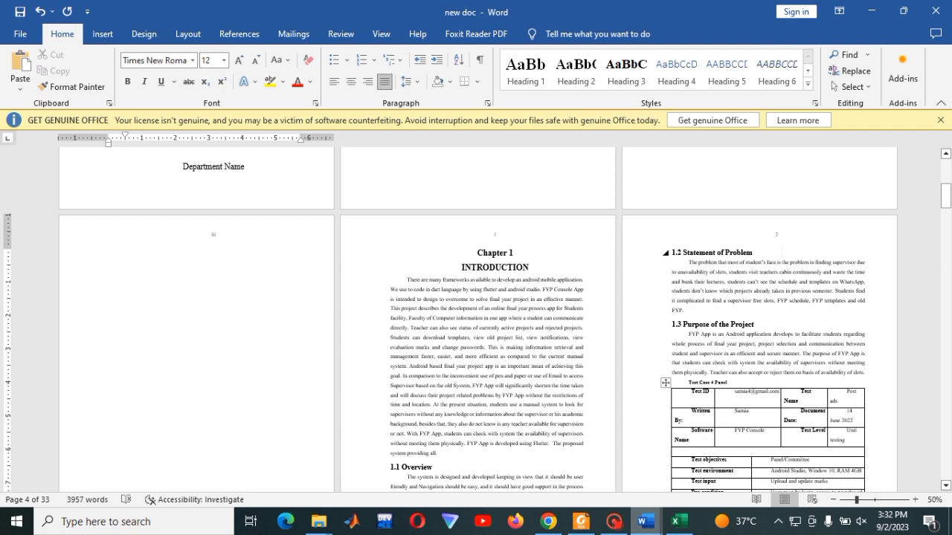
{"action": "type", "text": "1."}
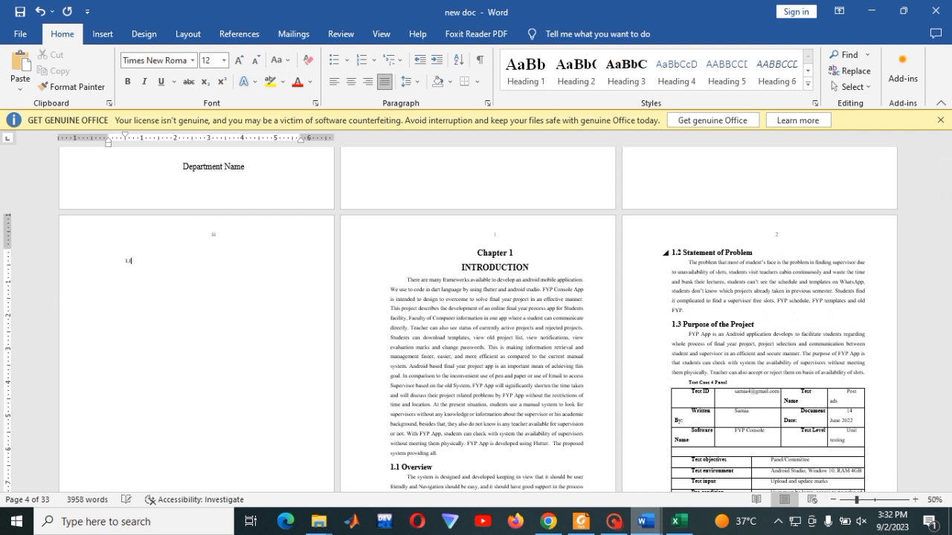
{"action": "type", "text": "ST OF TABLES"}
{"action": "left_click", "coordinate": [526, 71]}
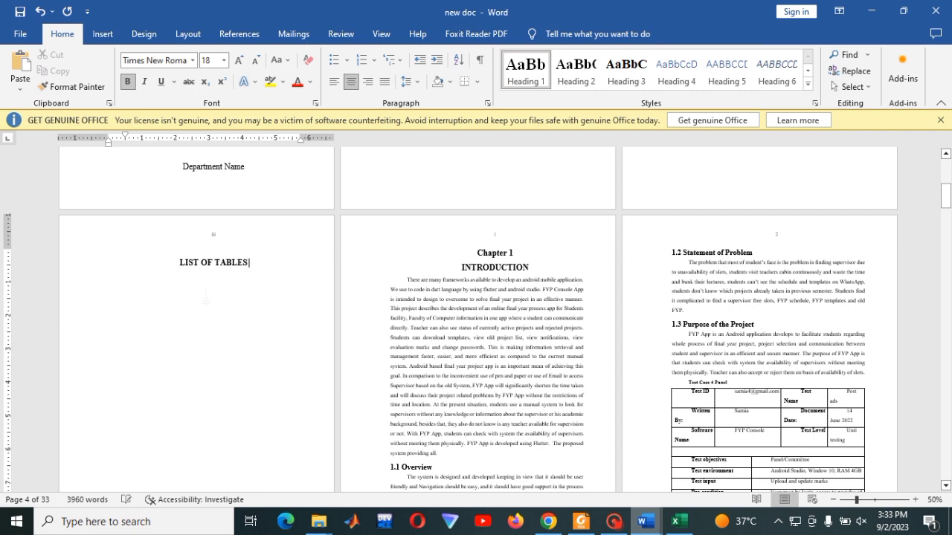
Step: Add an empty, unindented body-text line directly below the LIST OF TABLES heading
{"action": "key", "text": "Return"}
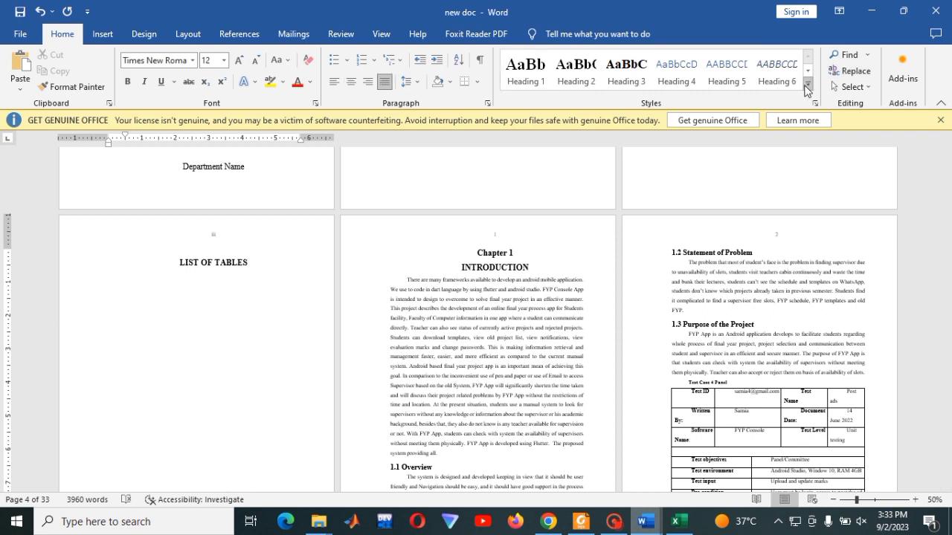
{"action": "left_click", "coordinate": [807, 83]}
{"action": "left_click", "coordinate": [671, 126]}
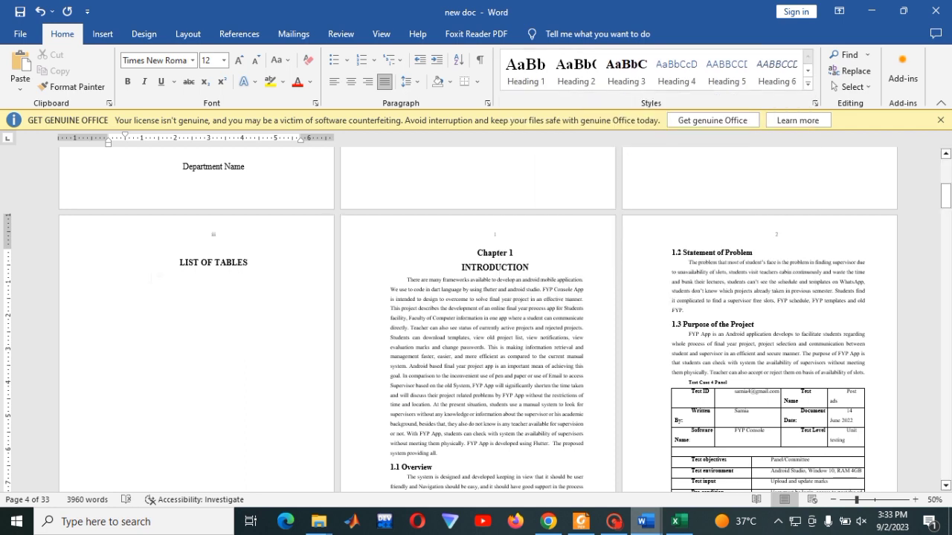
{"action": "key", "text": "BackSpace"}
{"action": "key", "text": "BackSpace"}
{"action": "key", "text": "Return"}
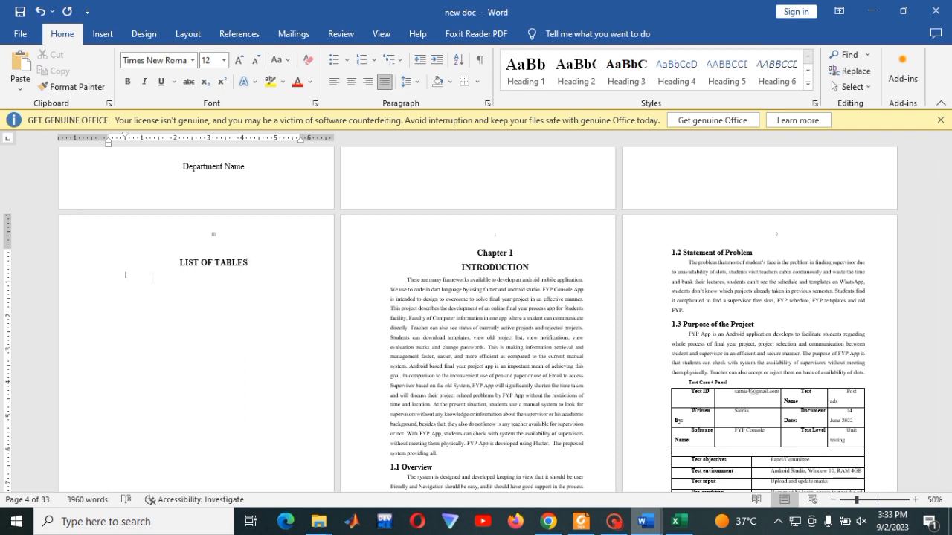
{"action": "key", "text": "BackSpace"}
{"action": "key", "text": "Down"}
{"action": "key", "text": "Down"}
{"action": "key", "text": "Up"}
{"action": "key", "text": "Up"}
{"action": "key", "text": "Up"}
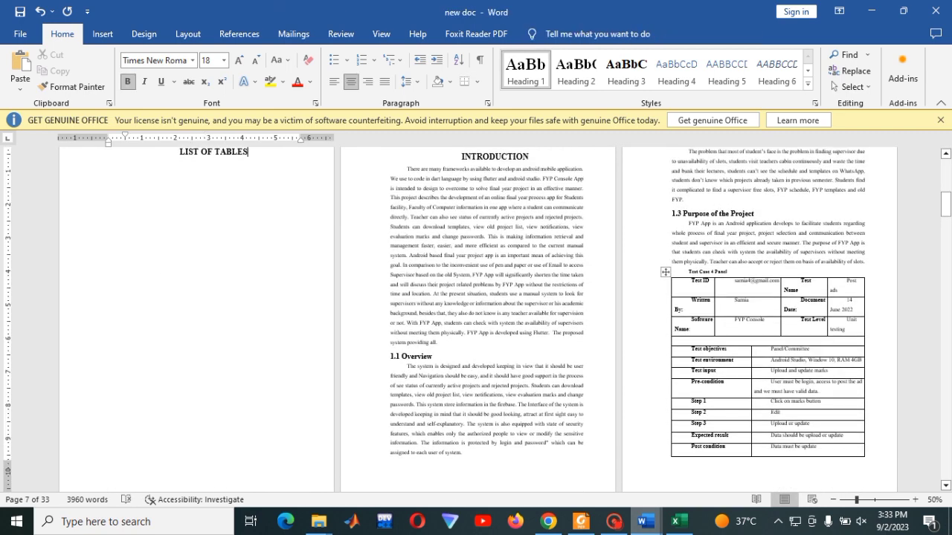
{"action": "scroll", "coordinate": [153, 277], "scroll_direction": "up", "scroll_amount": 1}
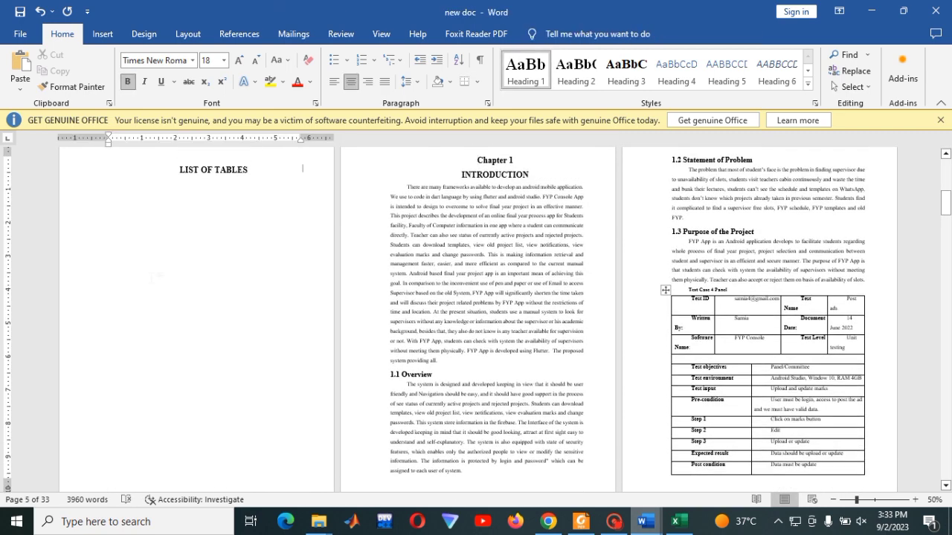
{"action": "key", "text": "Right"}
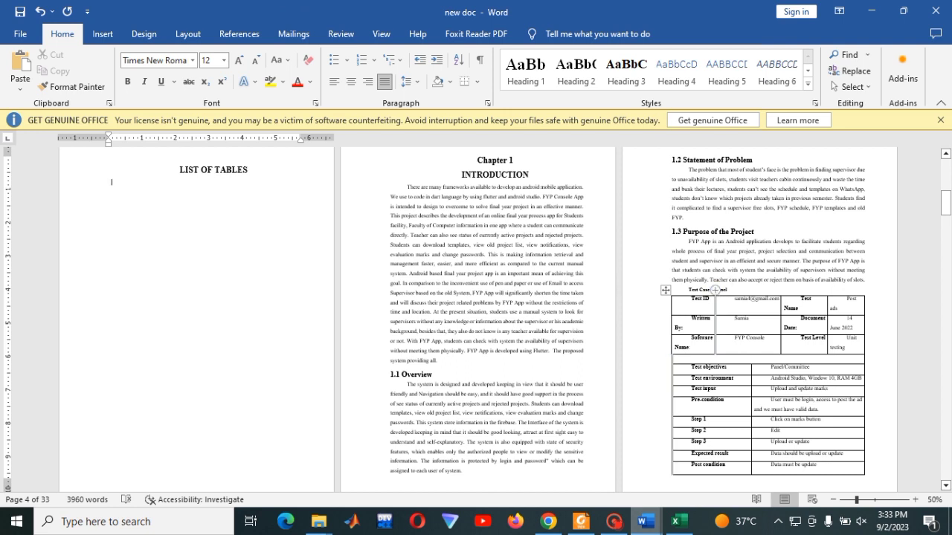
Step: Create a new caption label "Table 1." and insert a caption with it in front of the Test Case 4 Panel title
{"action": "left_click", "coordinate": [714, 290]}
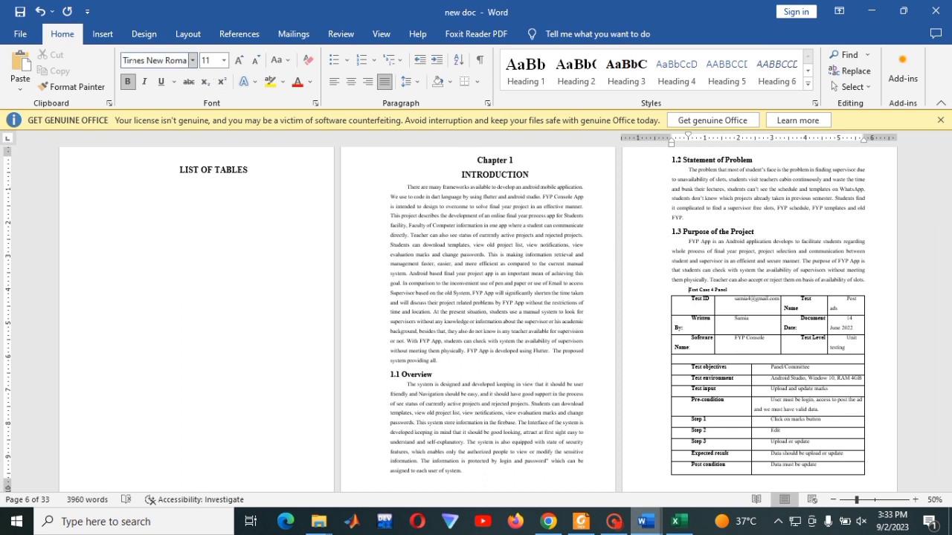
{"action": "left_click", "coordinate": [241, 33]}
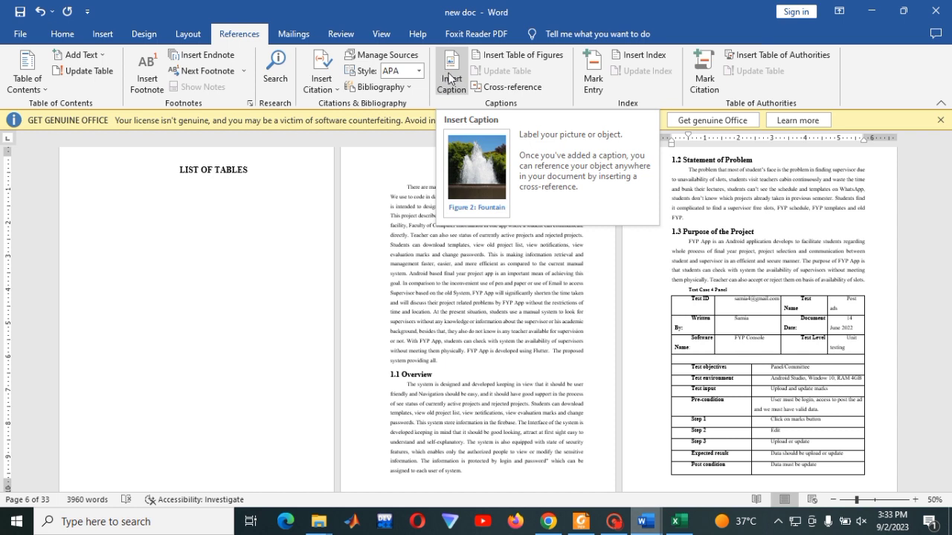
{"action": "left_click", "coordinate": [450, 79]}
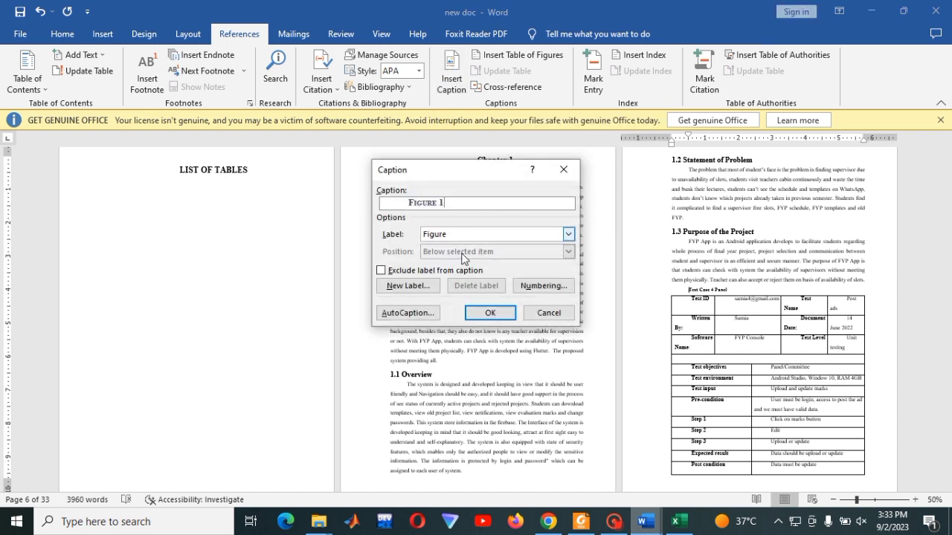
{"action": "left_click", "coordinate": [405, 290]}
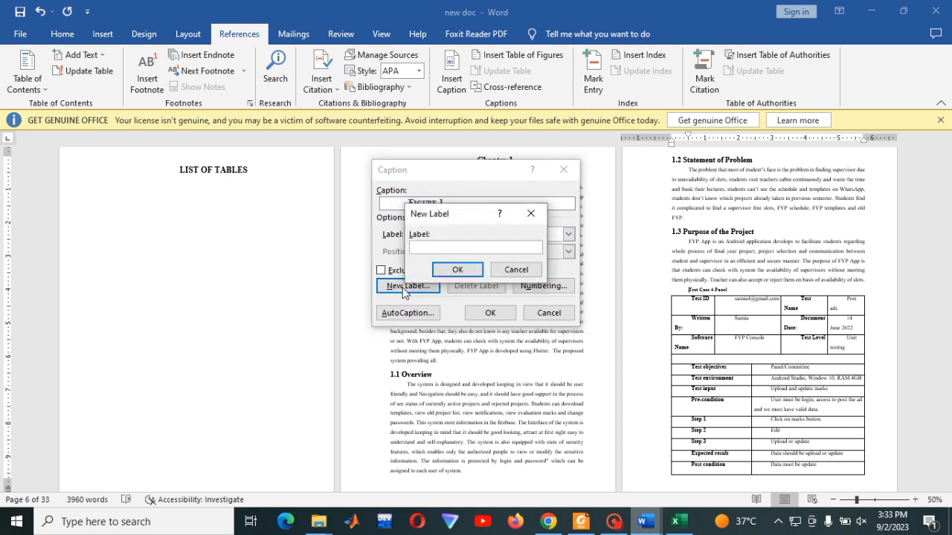
{"action": "type", "text": "t"}
{"action": "key", "text": "BackSpace"}
{"action": "type", "text": "Table 1."}
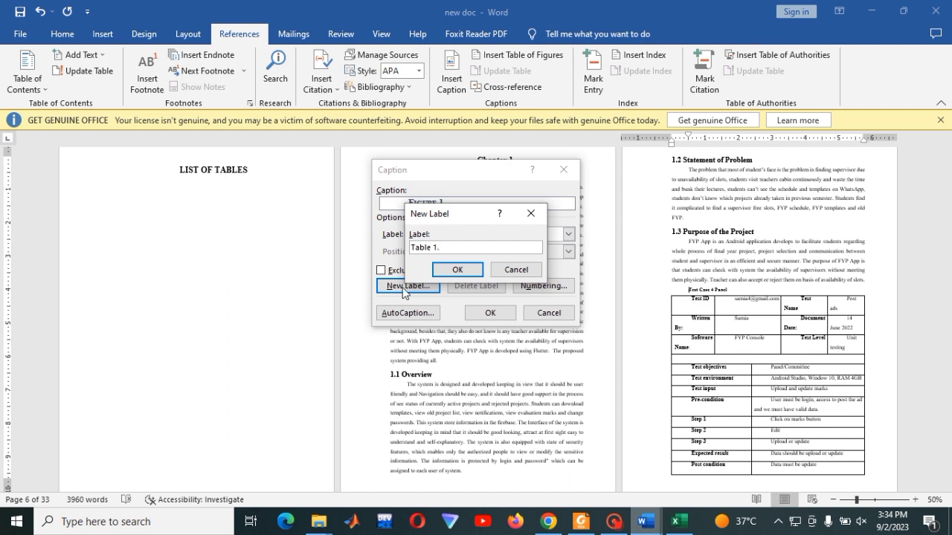
{"action": "left_click", "coordinate": [463, 271]}
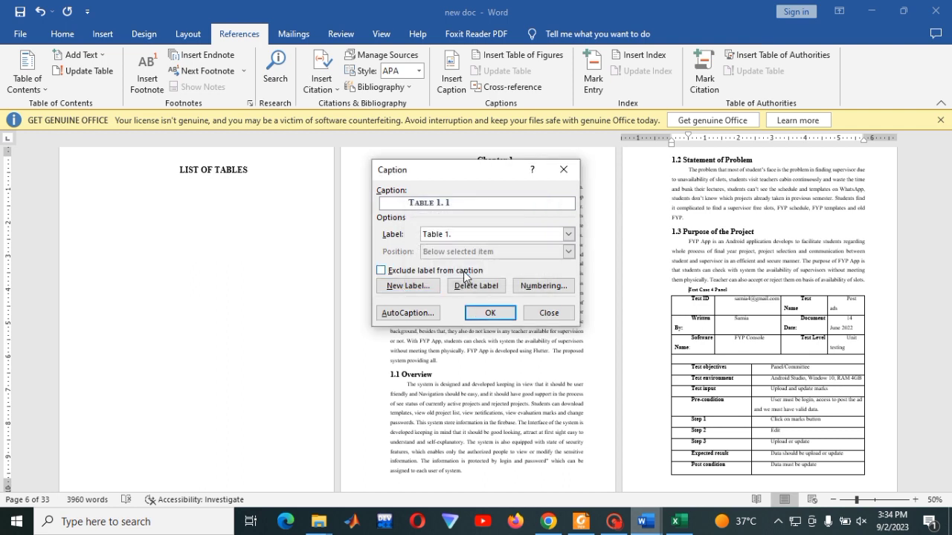
{"action": "left_click", "coordinate": [490, 313]}
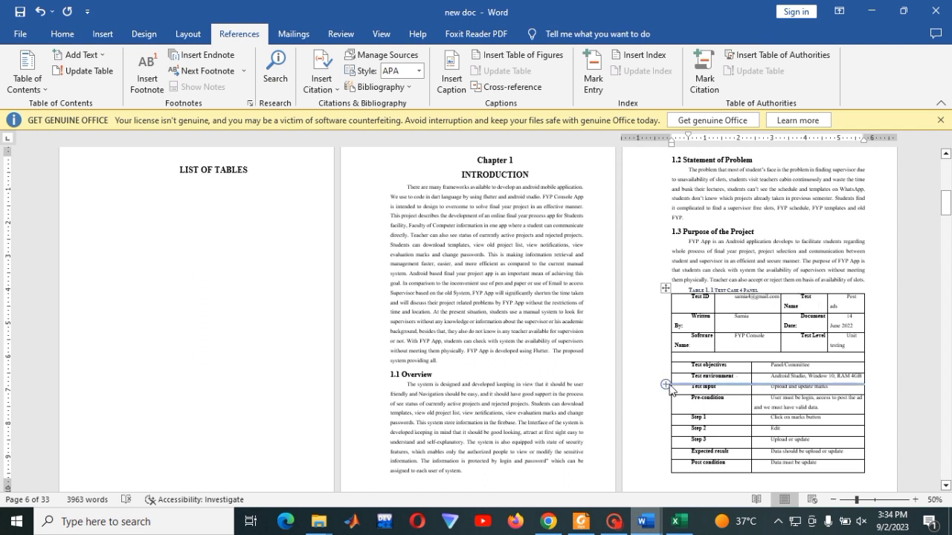
Step: Insert a caption with the "Table 1." label in front of the Test Case 5 Admin table title
{"action": "left_click", "coordinate": [886, 409]}
{"action": "key", "text": "Down"}
{"action": "key", "text": "Down"}
{"action": "key", "text": "Down"}
{"action": "key", "text": "Down"}
{"action": "key", "text": "Down"}
{"action": "key", "text": "Down"}
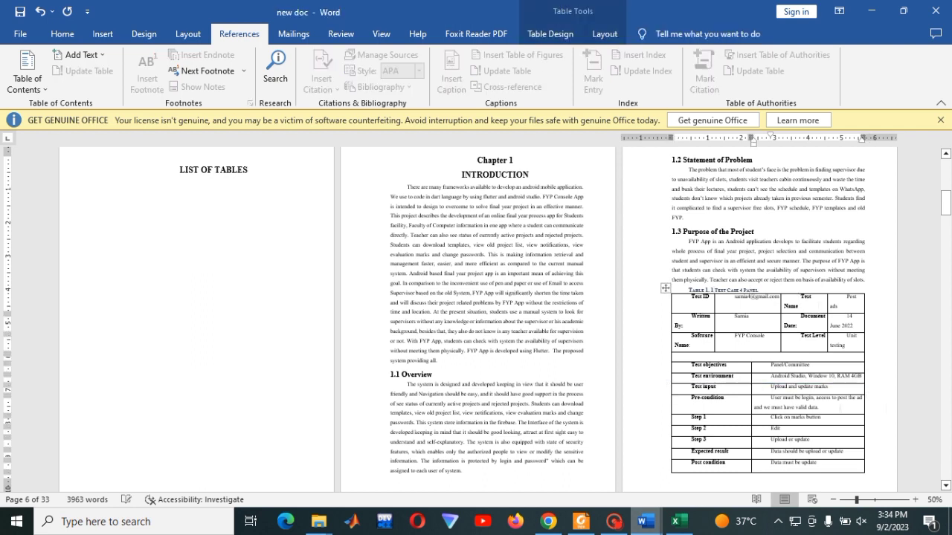
{"action": "key", "text": "Down"}
{"action": "key", "text": "Down"}
{"action": "key", "text": "Down"}
{"action": "key", "text": "Down"}
{"action": "key", "text": "Down"}
{"action": "key", "text": "Down"}
{"action": "key", "text": "Down"}
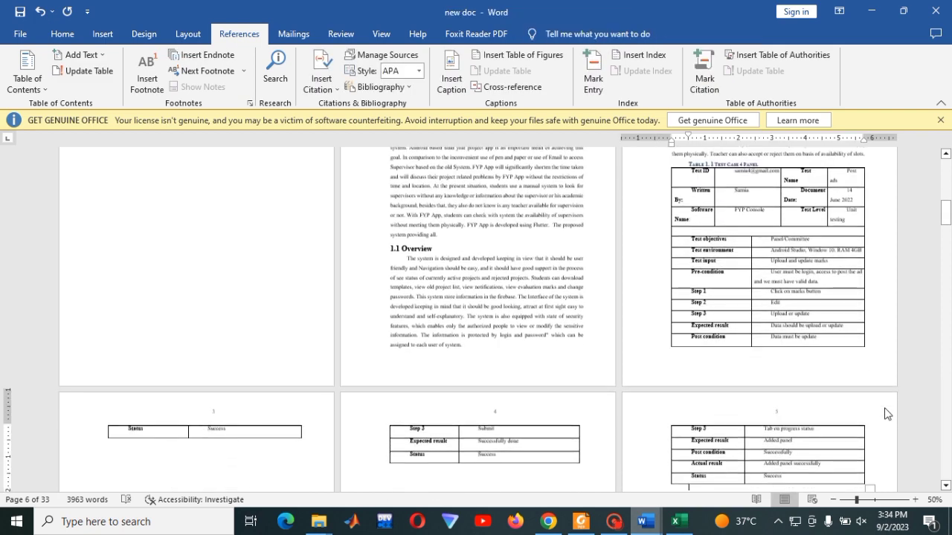
{"action": "key", "text": "Down"}
{"action": "key", "text": "Down"}
{"action": "key", "text": "Down"}
{"action": "key", "text": "Down"}
{"action": "key", "text": "Down"}
{"action": "key", "text": "Down"}
{"action": "key", "text": "Down"}
{"action": "key", "text": "Down"}
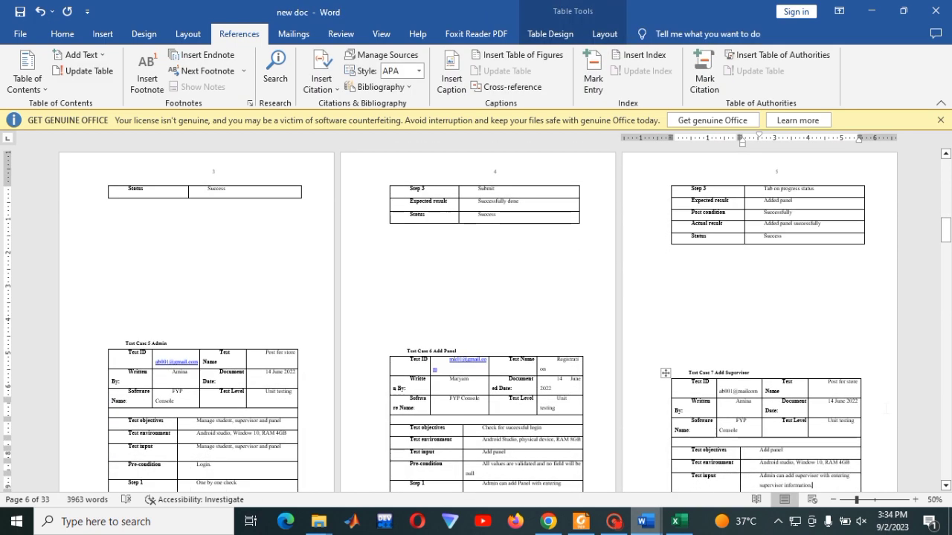
{"action": "left_click", "coordinate": [126, 343]}
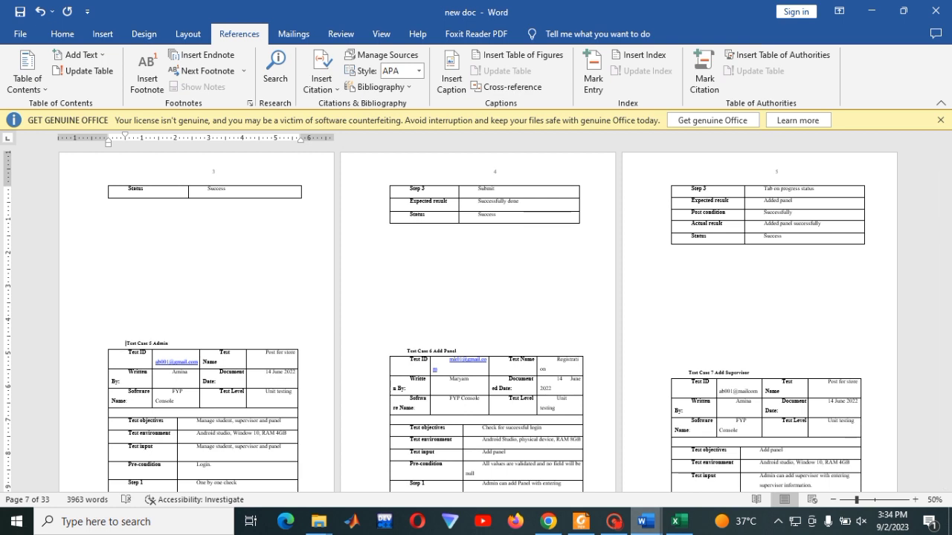
{"action": "left_click", "coordinate": [448, 83]}
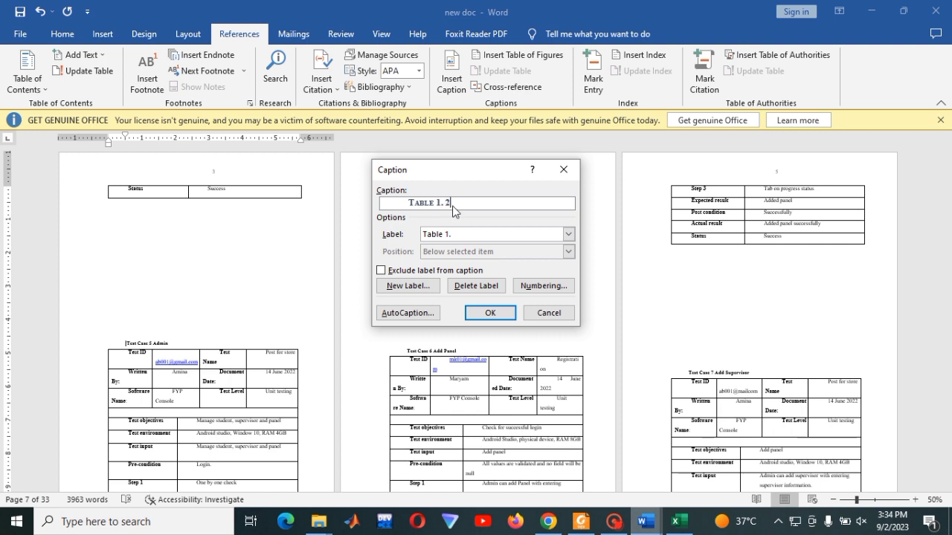
{"action": "left_click", "coordinate": [497, 314]}
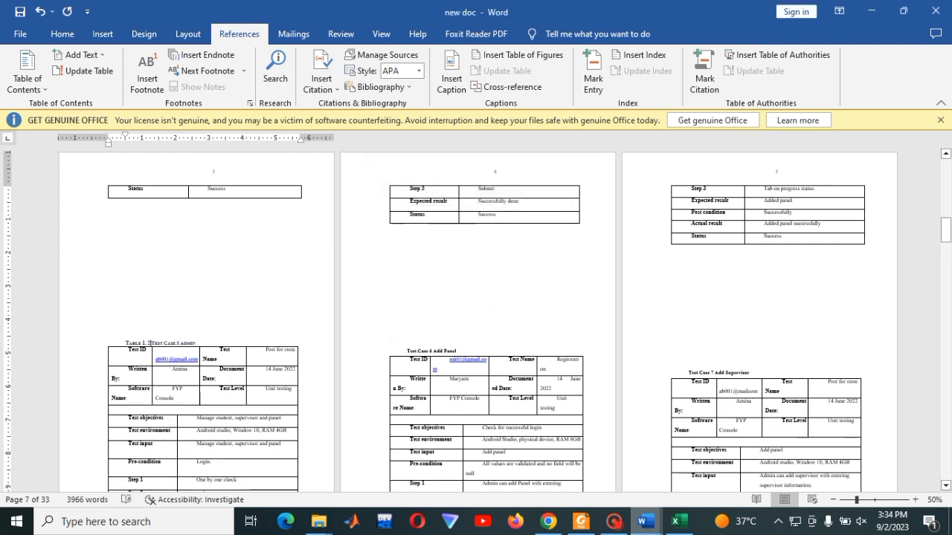
Step: Insert a "Table 1." caption in front of the Test Case 6 Add Panel table title
{"action": "left_click", "coordinate": [407, 351]}
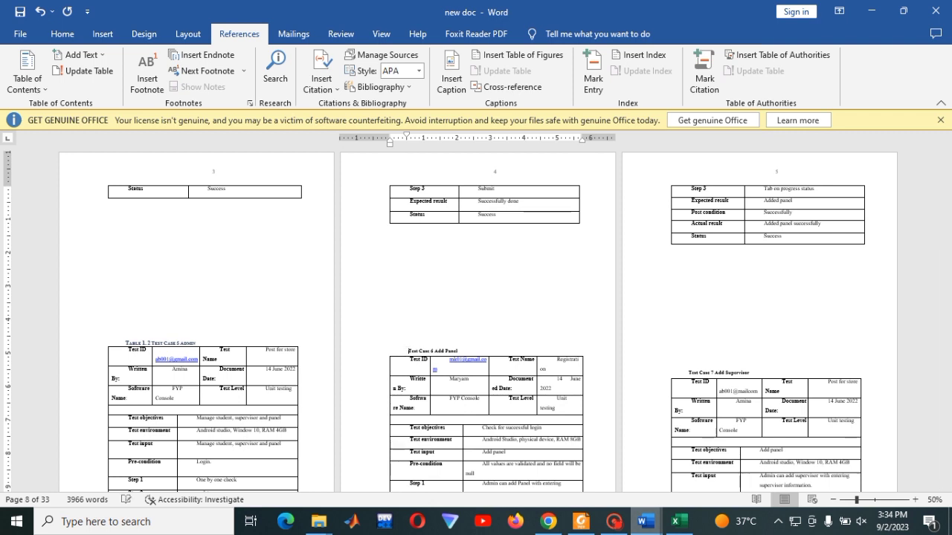
{"action": "left_click", "coordinate": [457, 65]}
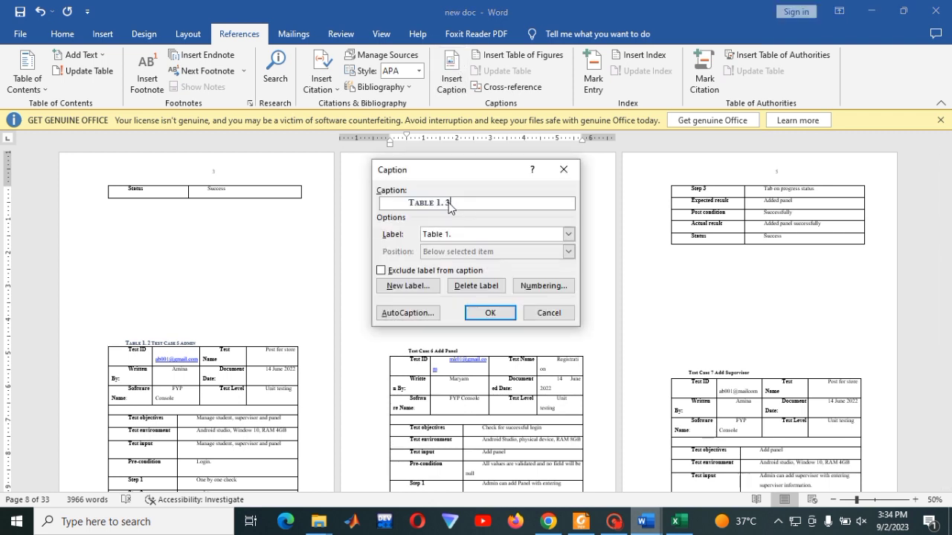
{"action": "left_click", "coordinate": [475, 317]}
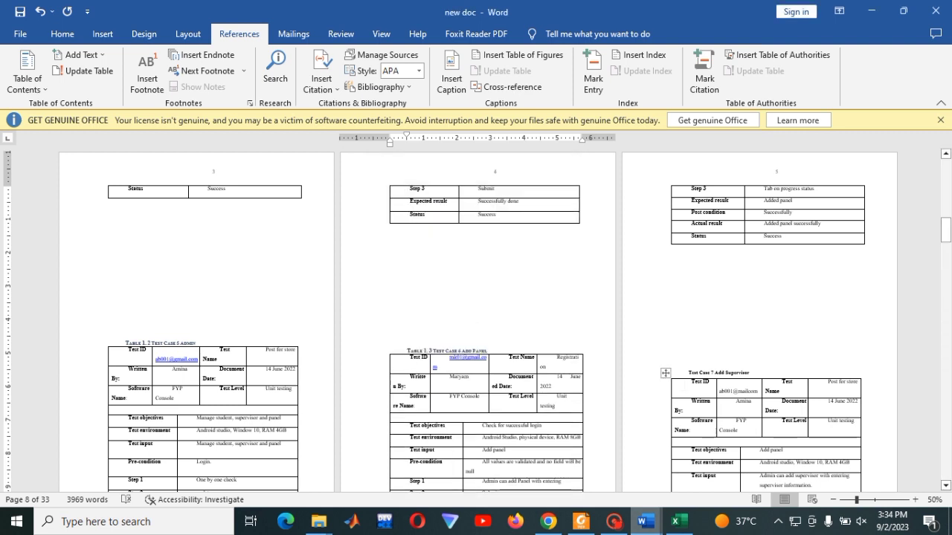
Step: Insert a "Table 1." caption in front of the Test Case 7 Add Supervisor table title
{"action": "left_click", "coordinate": [689, 372]}
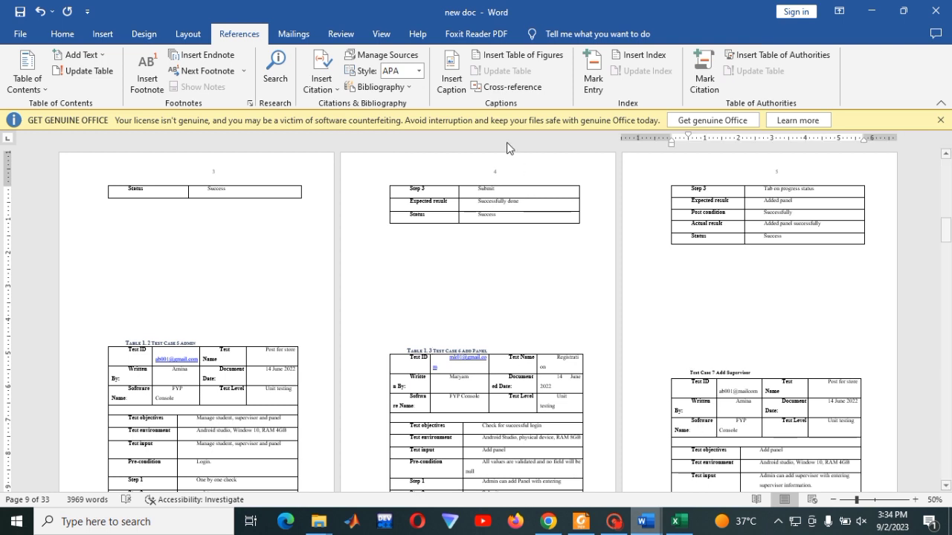
{"action": "left_click", "coordinate": [452, 82]}
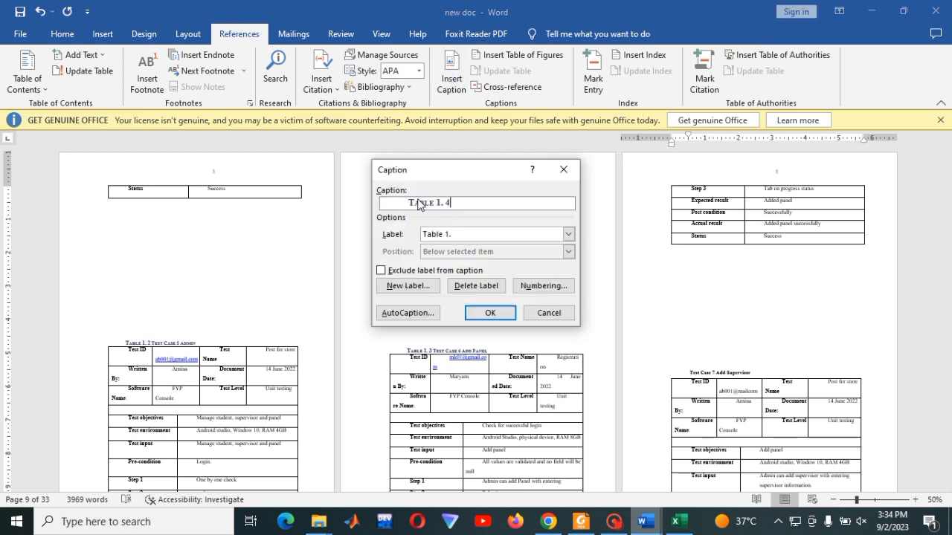
{"action": "left_click", "coordinate": [494, 314]}
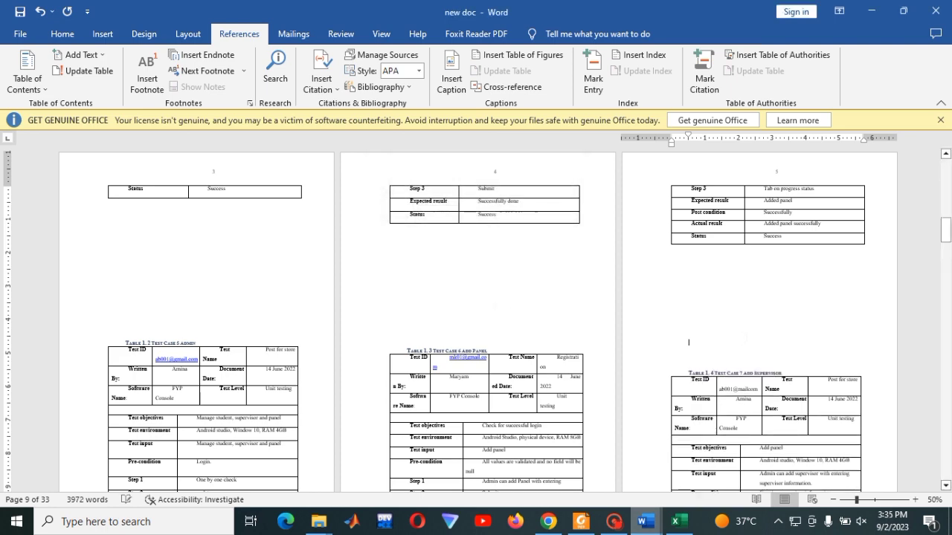
Step: Create a new caption label "Table 2." and insert a caption with it in front of the Software Performance Testing title
{"action": "scroll", "coordinate": [745, 337], "scroll_direction": "down", "scroll_amount": 10}
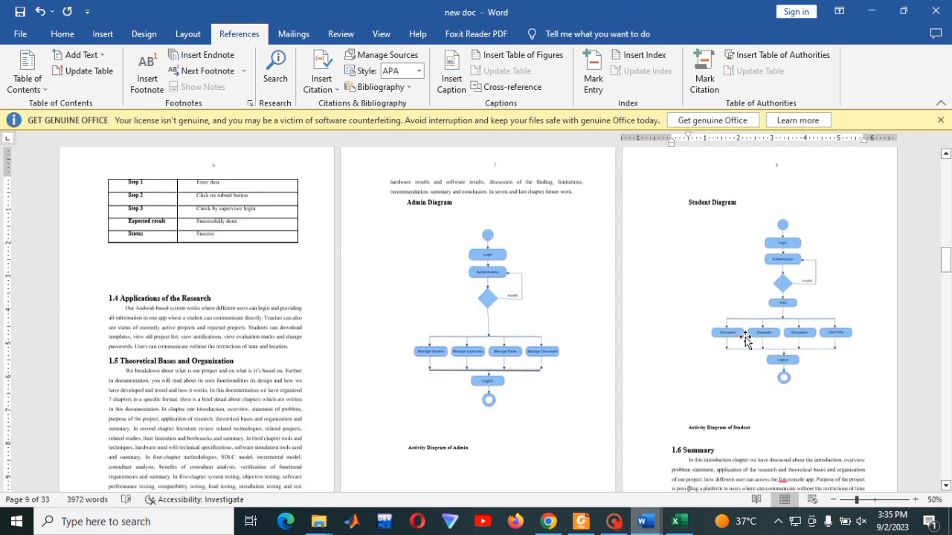
{"action": "scroll", "coordinate": [745, 337], "scroll_direction": "down", "scroll_amount": 5}
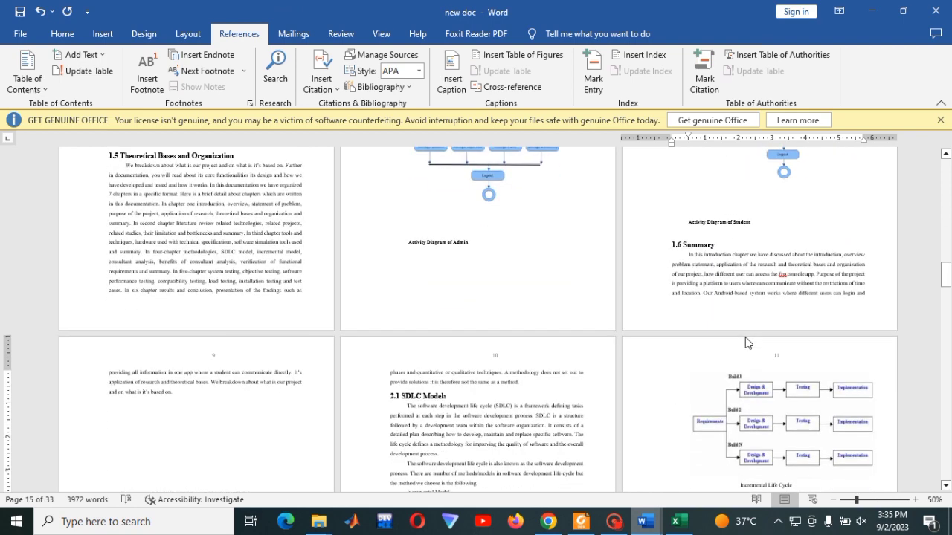
{"action": "scroll", "coordinate": [745, 337], "scroll_direction": "down", "scroll_amount": 3}
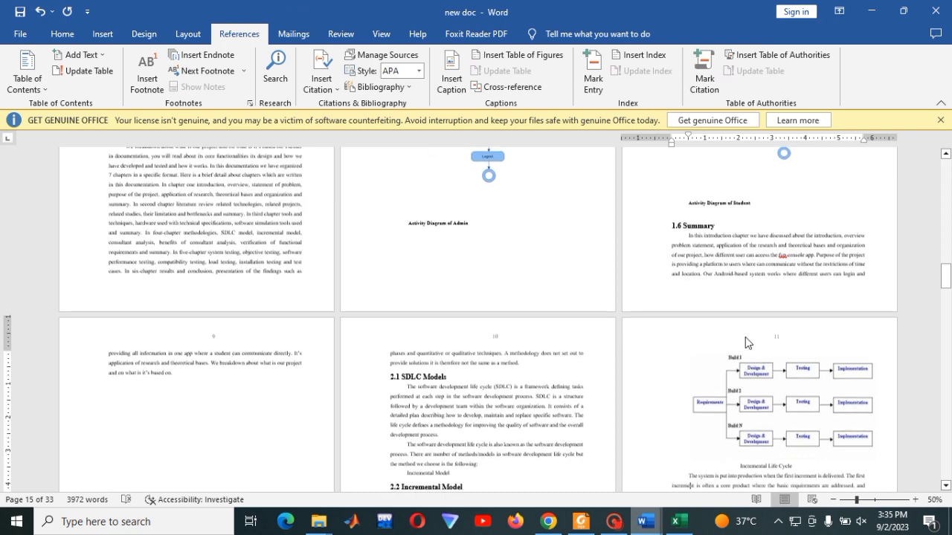
{"action": "scroll", "coordinate": [745, 337], "scroll_direction": "down", "scroll_amount": 10}
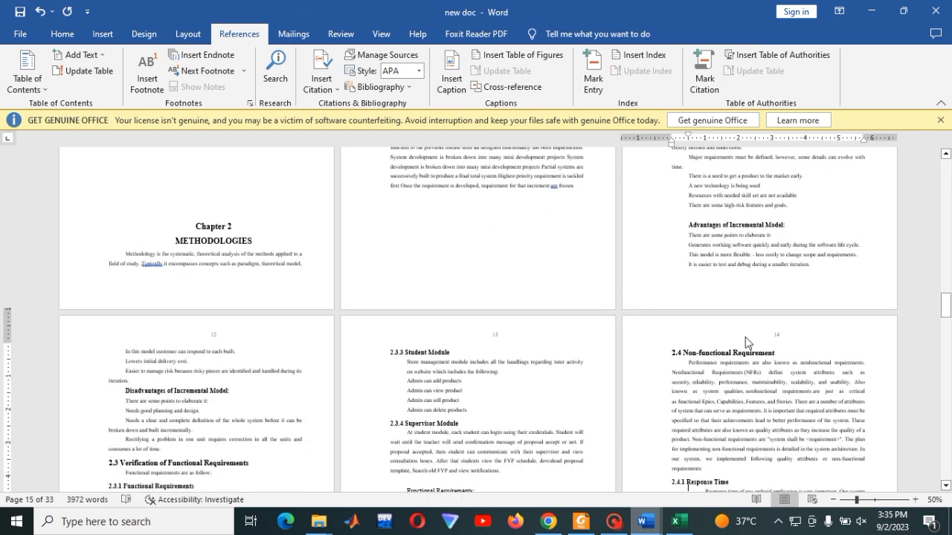
{"action": "scroll", "coordinate": [745, 337], "scroll_direction": "down", "scroll_amount": 12}
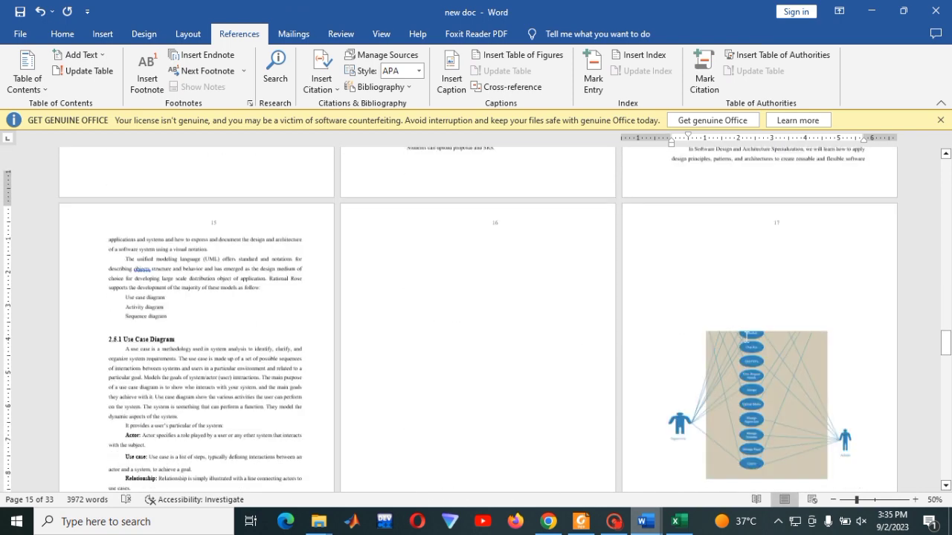
{"action": "scroll", "coordinate": [745, 337], "scroll_direction": "down", "scroll_amount": 12}
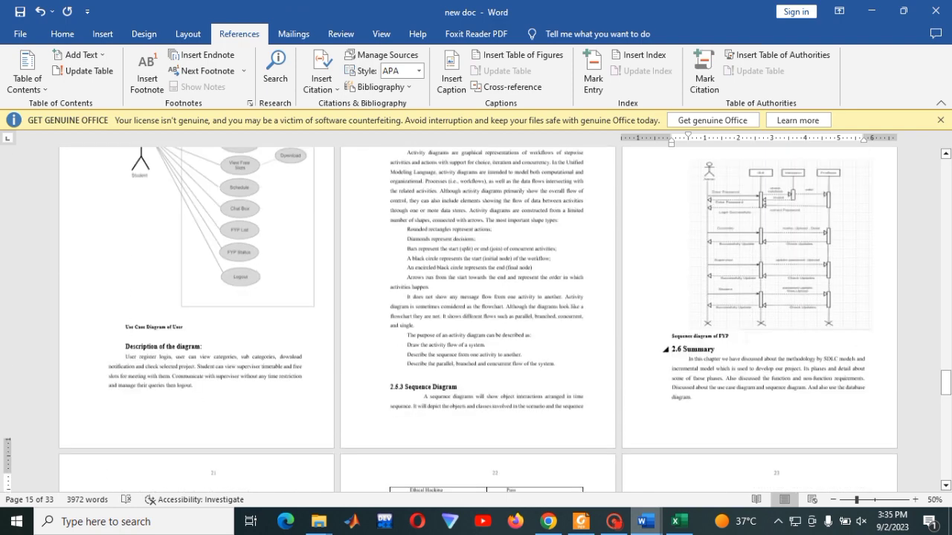
{"action": "scroll", "coordinate": [745, 337], "scroll_direction": "down", "scroll_amount": 7}
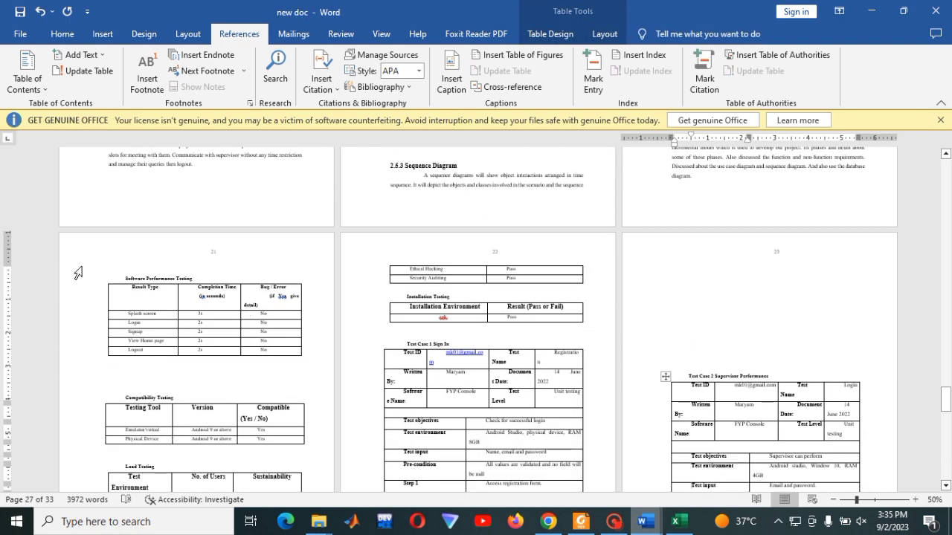
{"action": "left_click", "coordinate": [126, 279]}
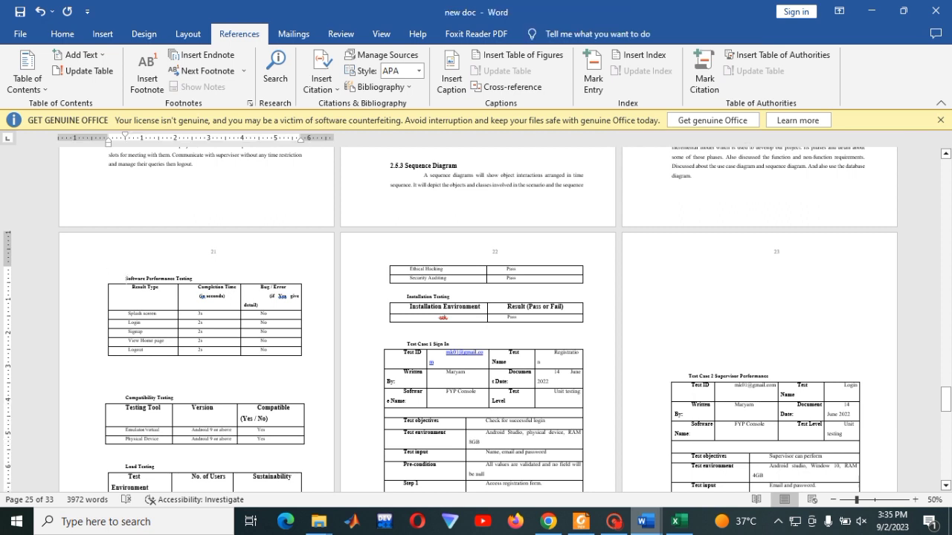
{"action": "left_click", "coordinate": [455, 73]}
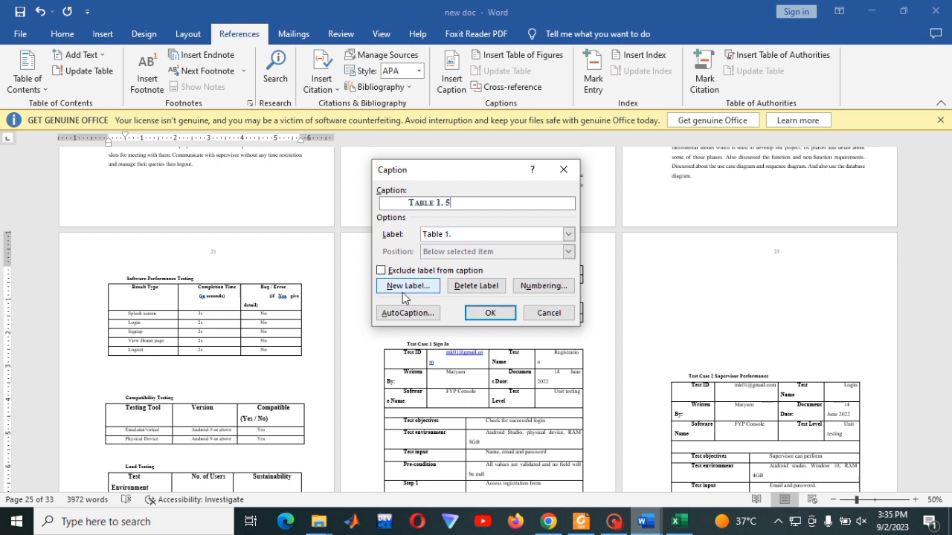
{"action": "left_click", "coordinate": [402, 287]}
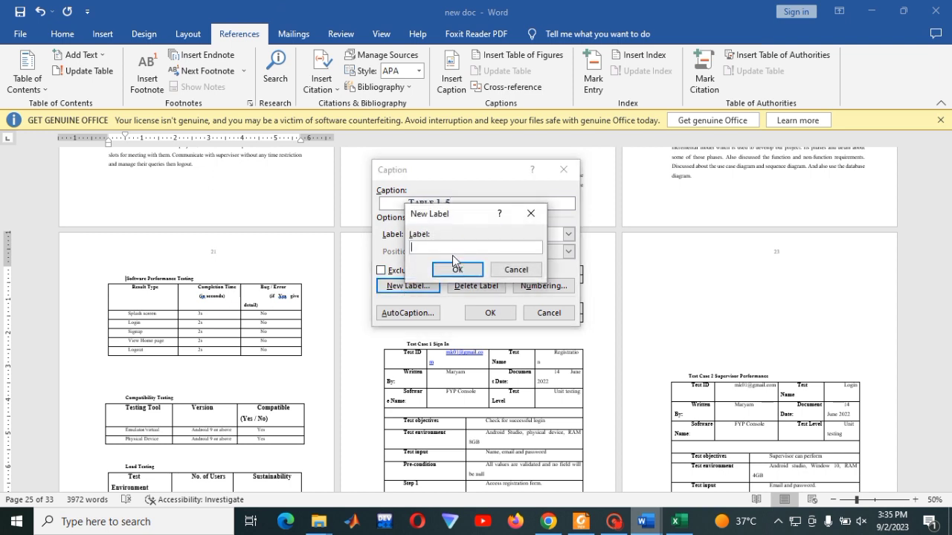
{"action": "type", "text": "Table 2."}
{"action": "left_click", "coordinate": [472, 273]}
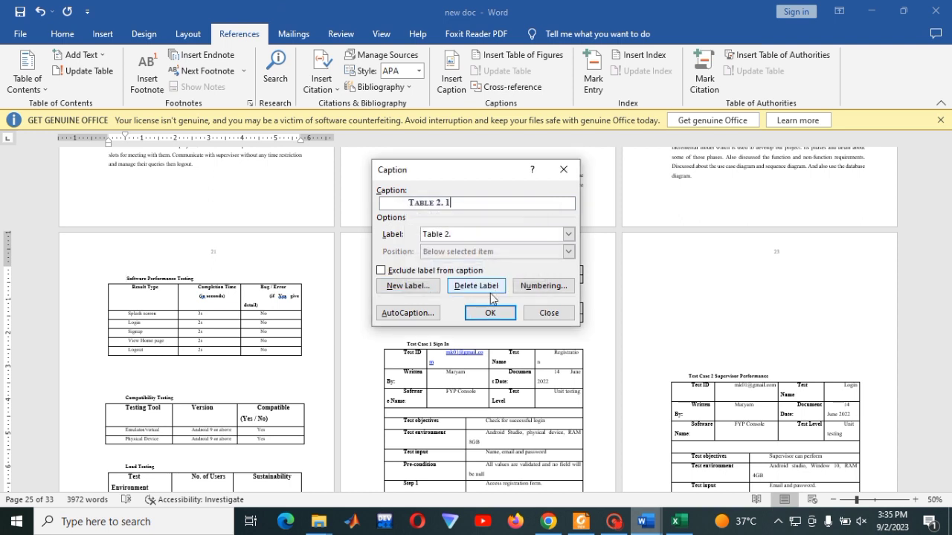
{"action": "left_click", "coordinate": [490, 312]}
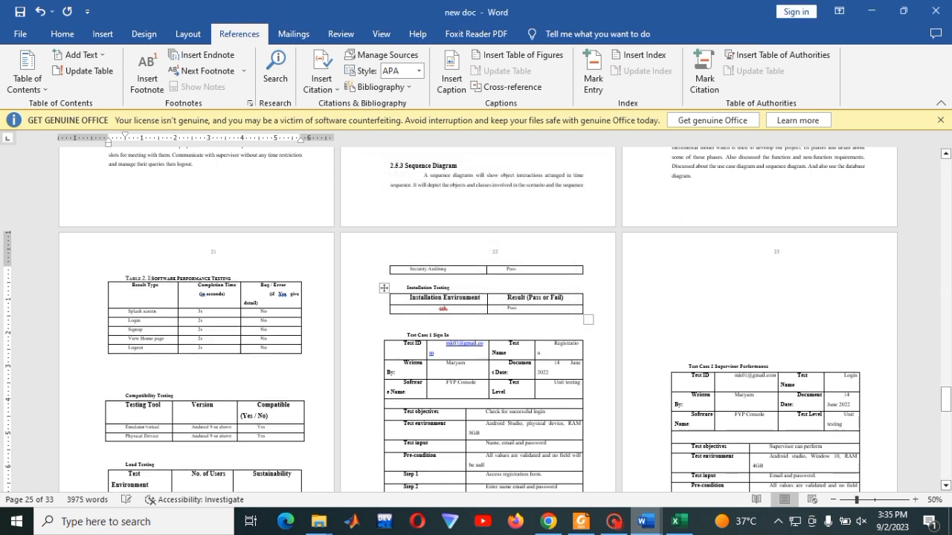
Step: Insert "Table 2." captions in front of the Compatibility Testing and Load Testing table titles
{"action": "left_click", "coordinate": [125, 396]}
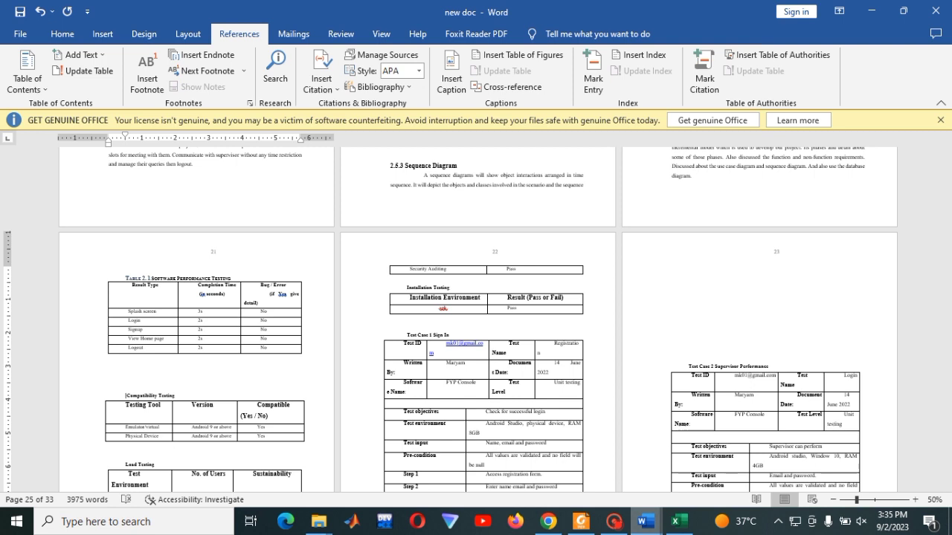
{"action": "left_click", "coordinate": [452, 74]}
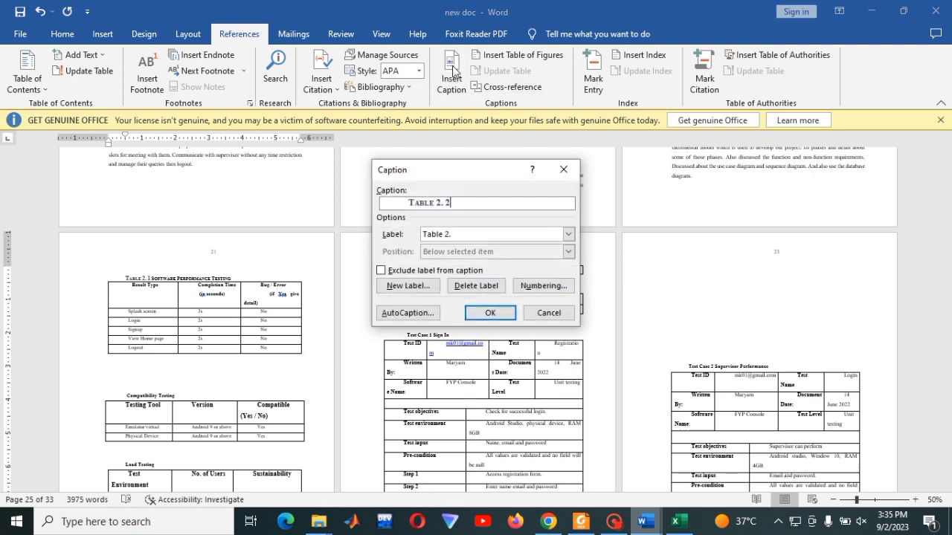
{"action": "left_click", "coordinate": [490, 313]}
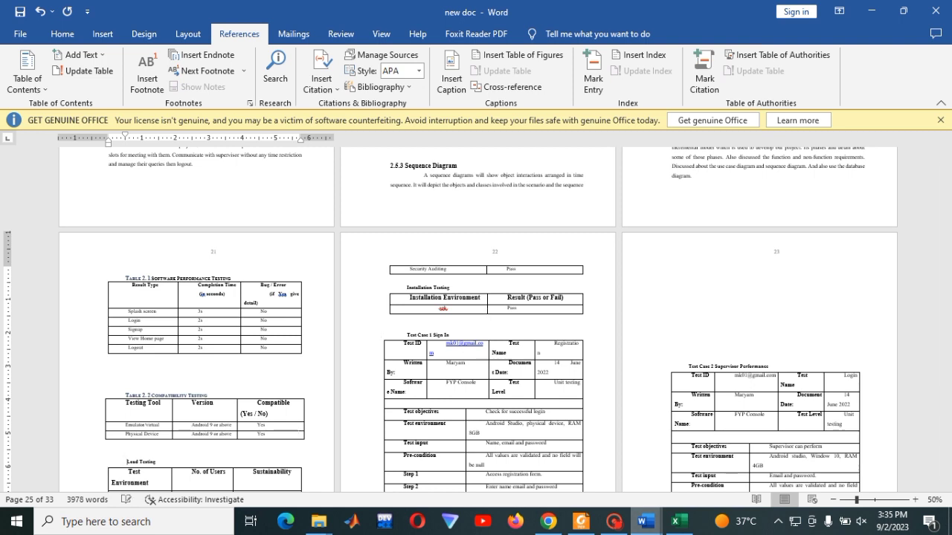
{"action": "left_click", "coordinate": [454, 74]}
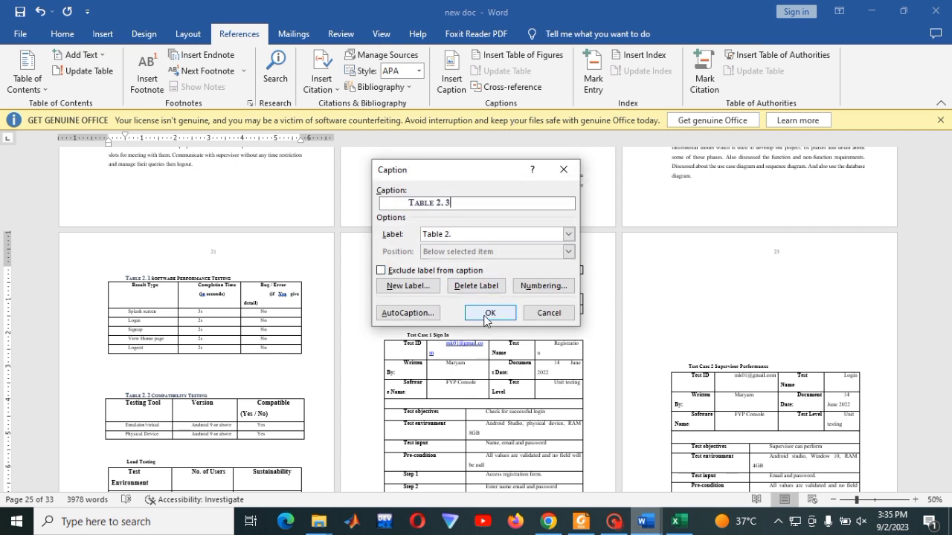
{"action": "left_click", "coordinate": [490, 313]}
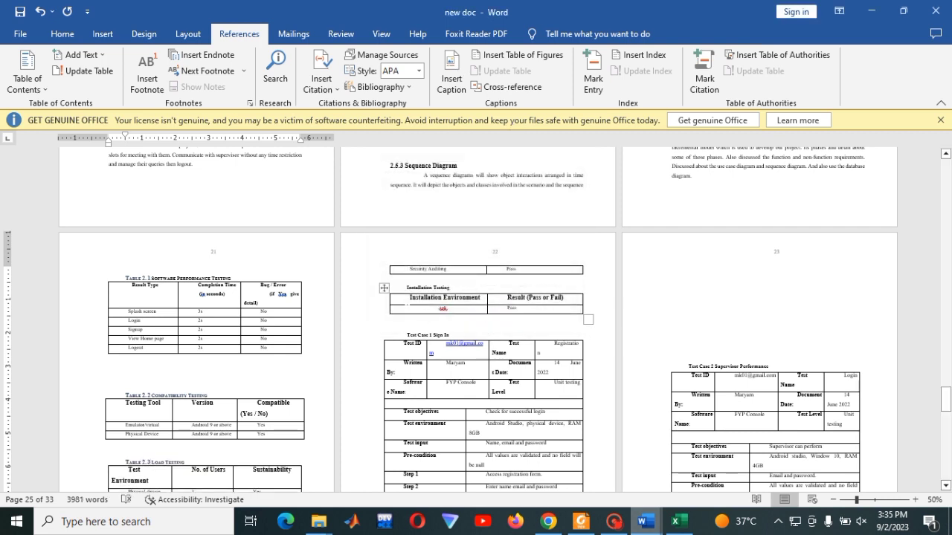
Step: Insert "Table 2." captions in front of the Installation Testing and Test Case 1 Sign In table titles
{"action": "left_click", "coordinate": [406, 287]}
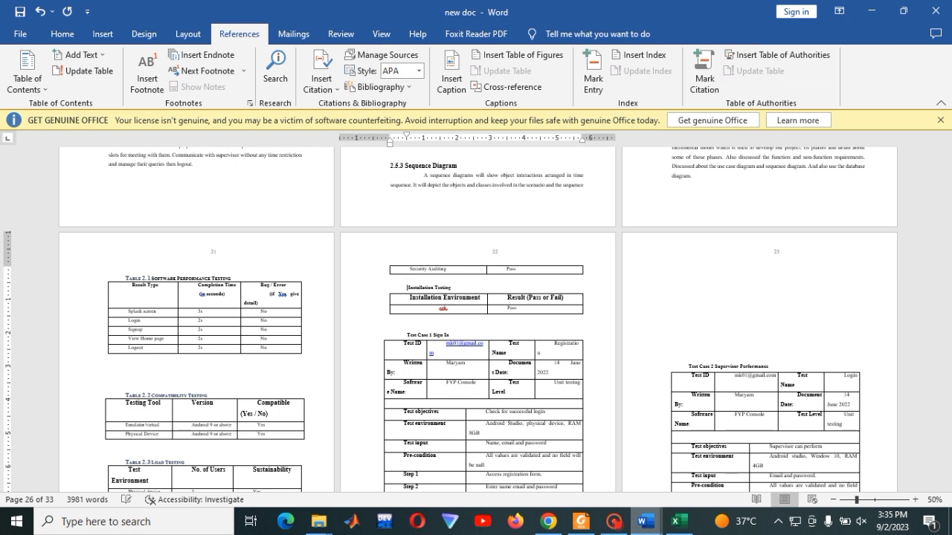
{"action": "left_click", "coordinate": [453, 72]}
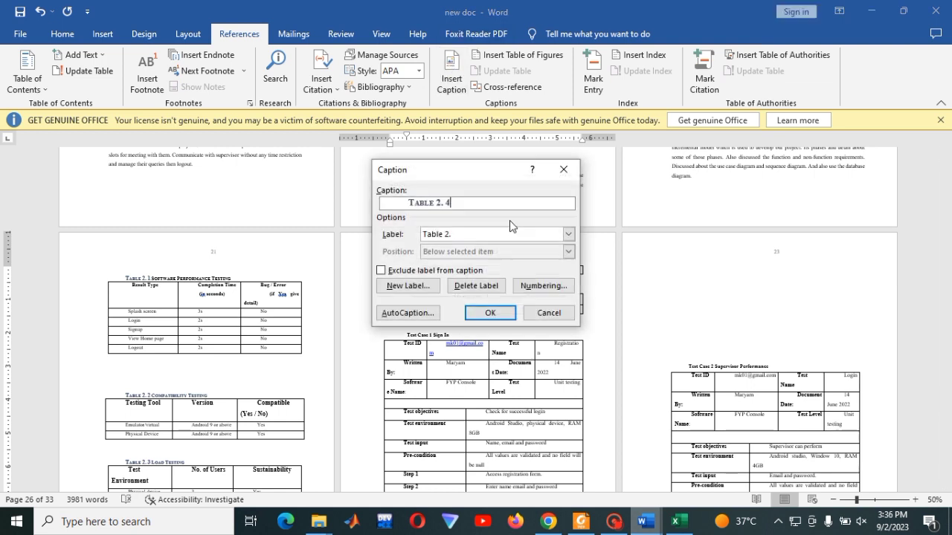
{"action": "left_click", "coordinate": [487, 313]}
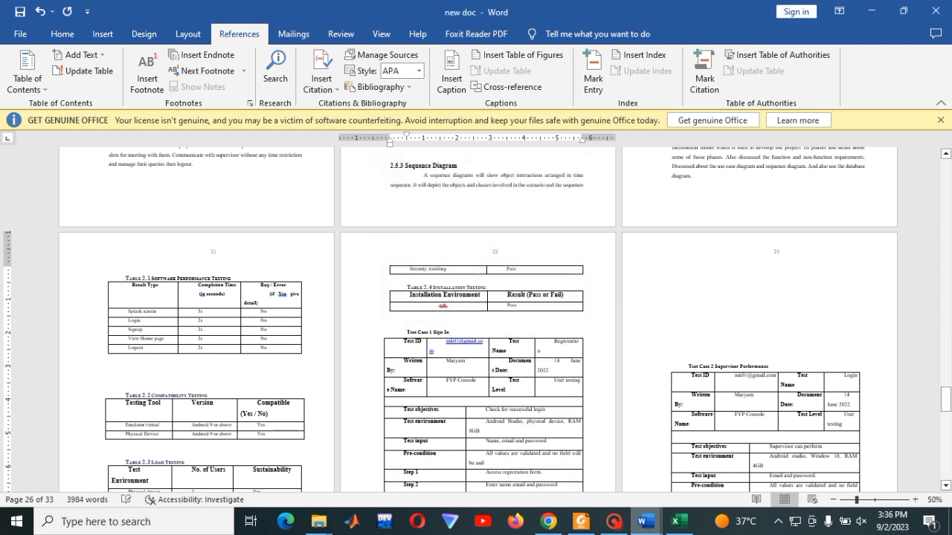
{"action": "left_click", "coordinate": [459, 71]}
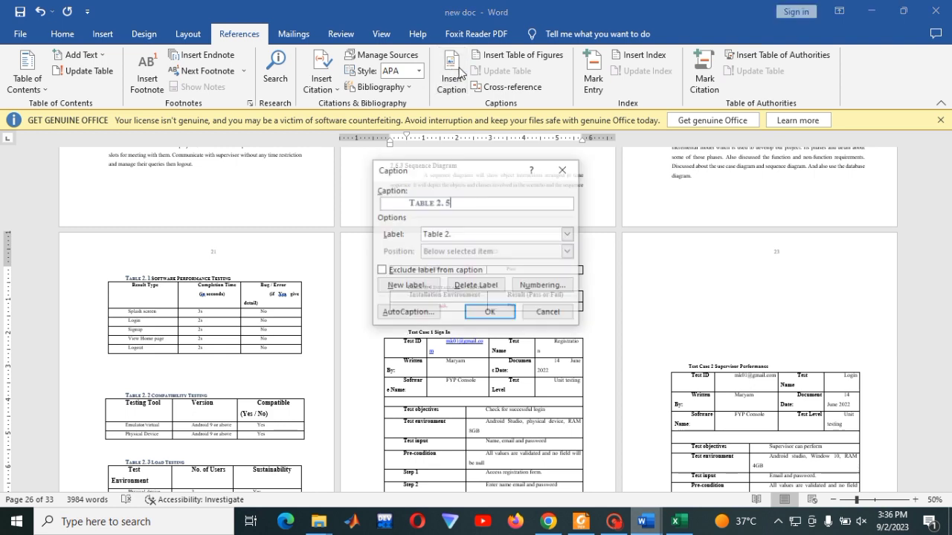
{"action": "left_click", "coordinate": [488, 312]}
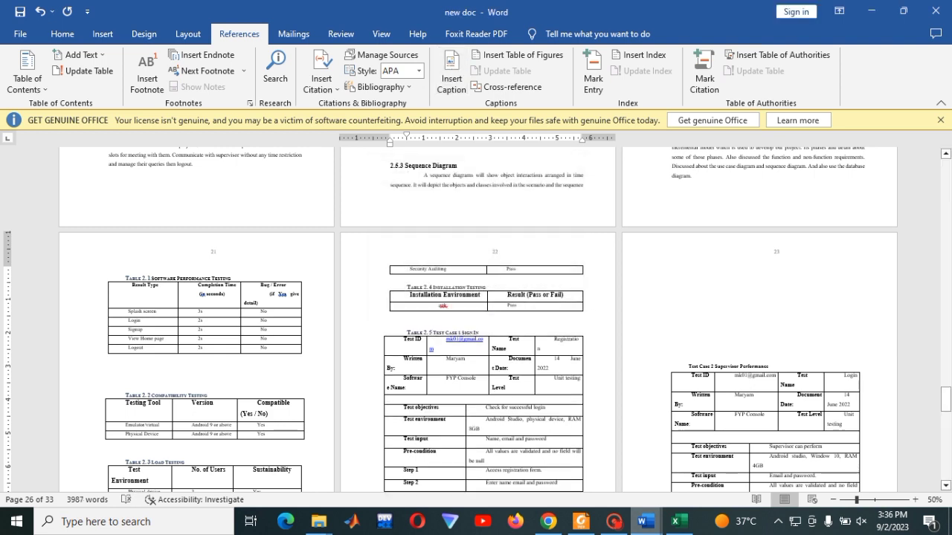
Step: Insert a "Table 2." caption in front of the Test Case 2 Supervisor Performance table title
{"action": "left_click", "coordinate": [689, 367]}
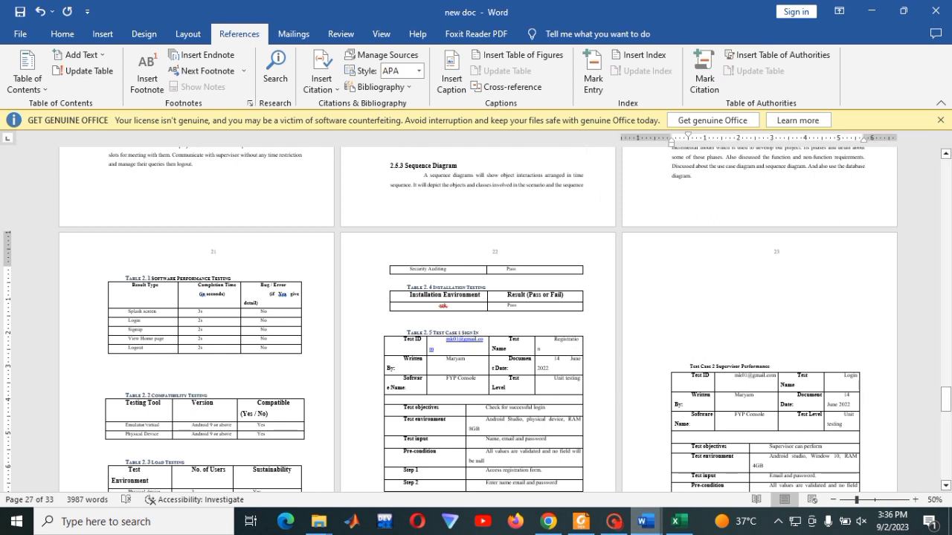
{"action": "left_click", "coordinate": [452, 65]}
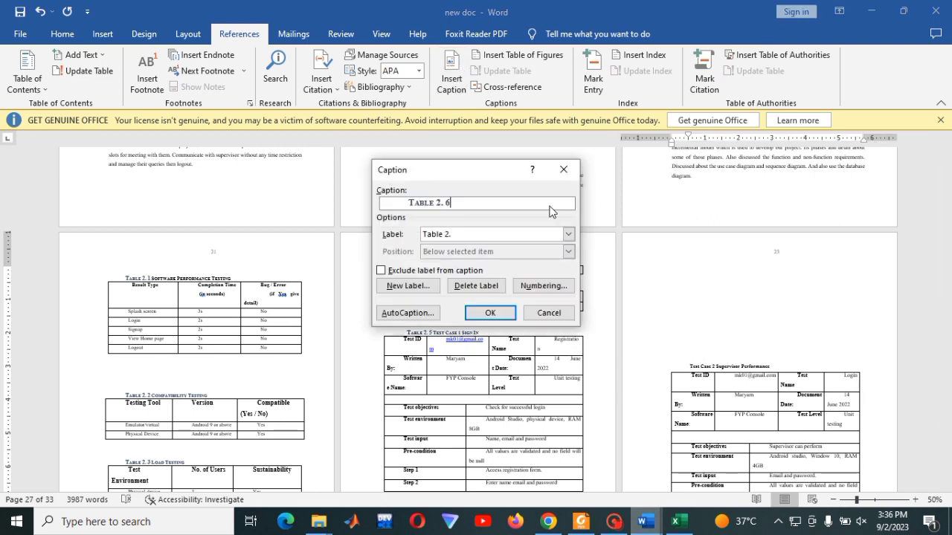
{"action": "left_click", "coordinate": [488, 314]}
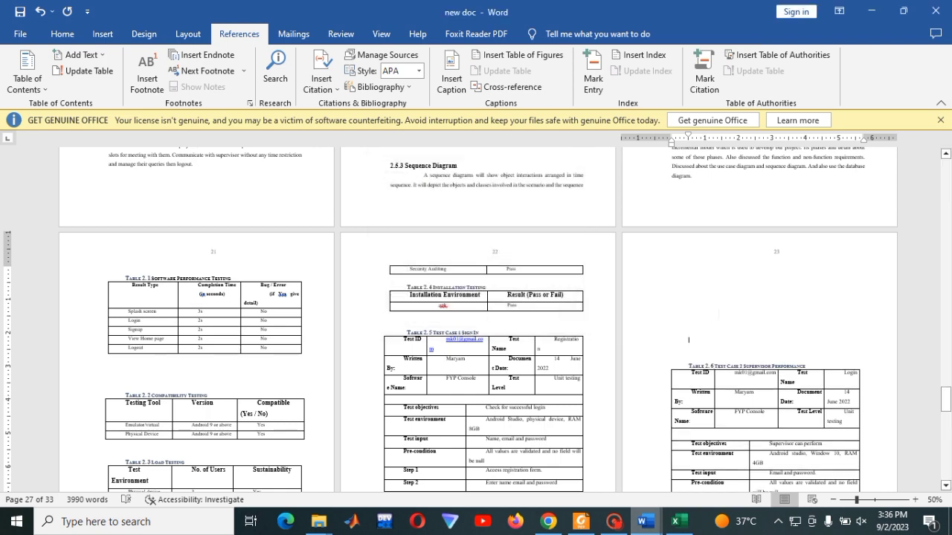
Step: Insert a "Table 2." caption in front of the Test Case 3 Student table title
{"action": "key", "text": "Down"}
{"action": "key", "text": "Down"}
{"action": "key", "text": "Down"}
{"action": "key", "text": "Down"}
{"action": "key", "text": "Down"}
{"action": "key", "text": "Down"}
{"action": "key", "text": "Down"}
{"action": "key", "text": "Down"}
{"action": "key", "text": "Down"}
{"action": "key", "text": "Down"}
{"action": "key", "text": "Down"}
{"action": "key", "text": "Down"}
{"action": "key", "text": "Down"}
{"action": "key", "text": "Down"}
{"action": "key", "text": "Down"}
{"action": "key", "text": "Down"}
{"action": "key", "text": "Down"}
{"action": "key", "text": "Down"}
{"action": "key", "text": "Down"}
{"action": "key", "text": "Down"}
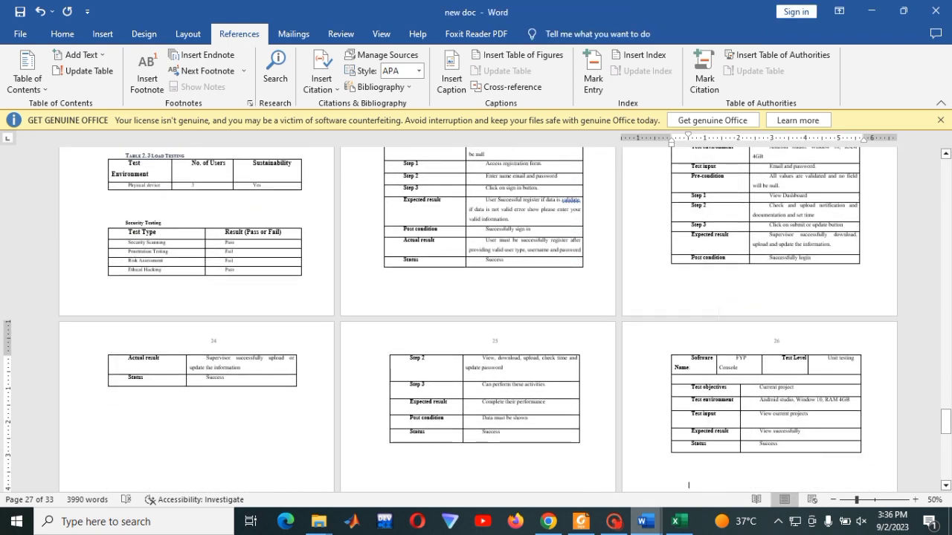
{"action": "key", "text": "Down"}
{"action": "key", "text": "Down"}
{"action": "key", "text": "Down"}
{"action": "key", "text": "Down"}
{"action": "key", "text": "Down"}
{"action": "key", "text": "Down"}
{"action": "key", "text": "Down"}
{"action": "key", "text": "Down"}
{"action": "key", "text": "Down"}
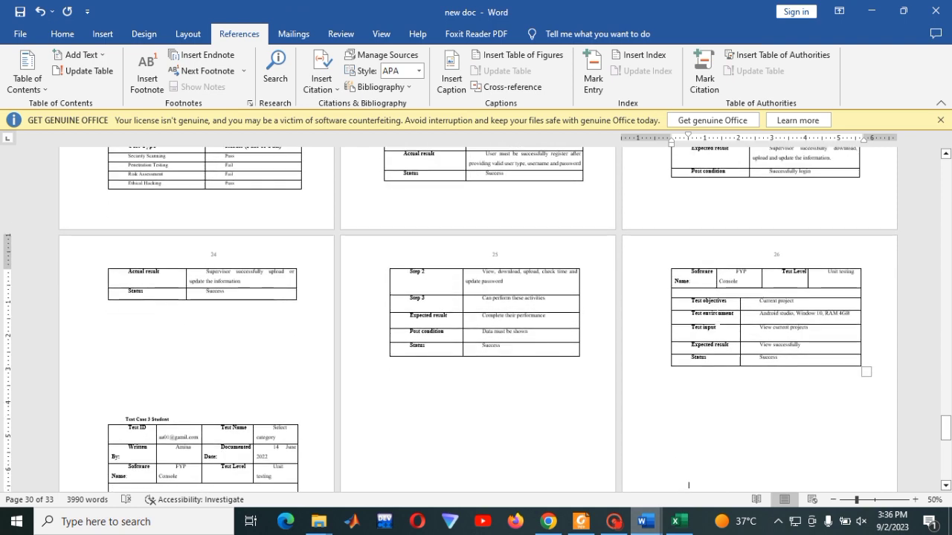
{"action": "key", "text": "Down"}
{"action": "key", "text": "Down"}
{"action": "key", "text": "Down"}
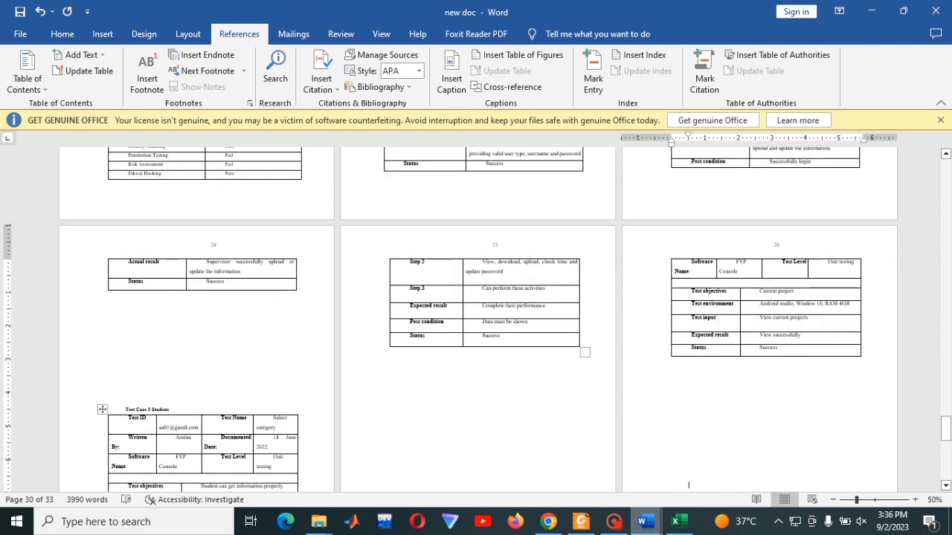
{"action": "left_click", "coordinate": [126, 409]}
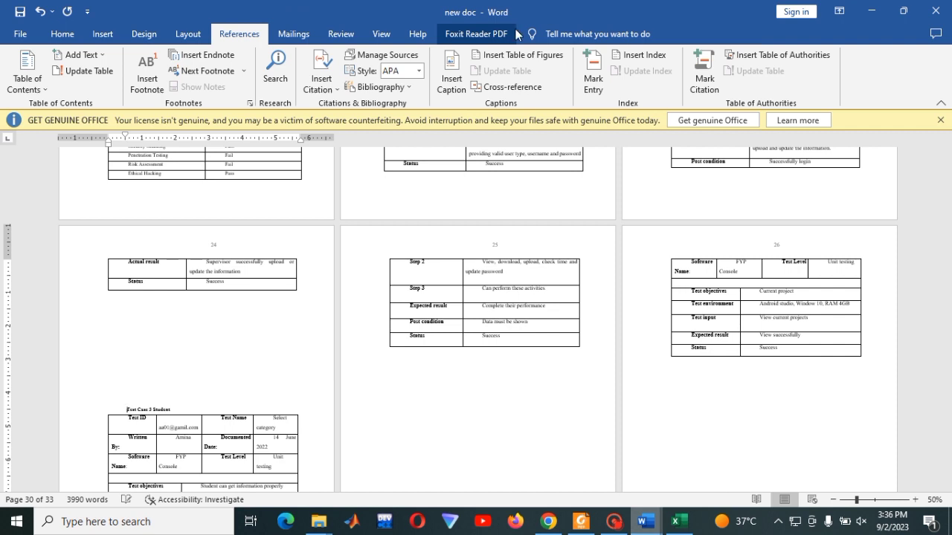
{"action": "left_click", "coordinate": [455, 74]}
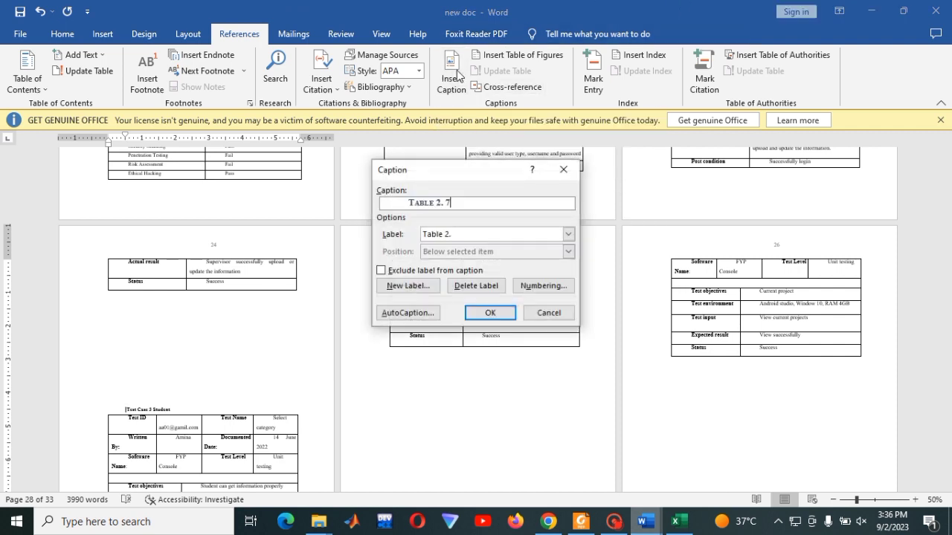
{"action": "left_click", "coordinate": [490, 313]}
Step: Insert a "Table 2." caption in front of the Test Case 8 Current Project table title
{"action": "left_click", "coordinate": [407, 387]}
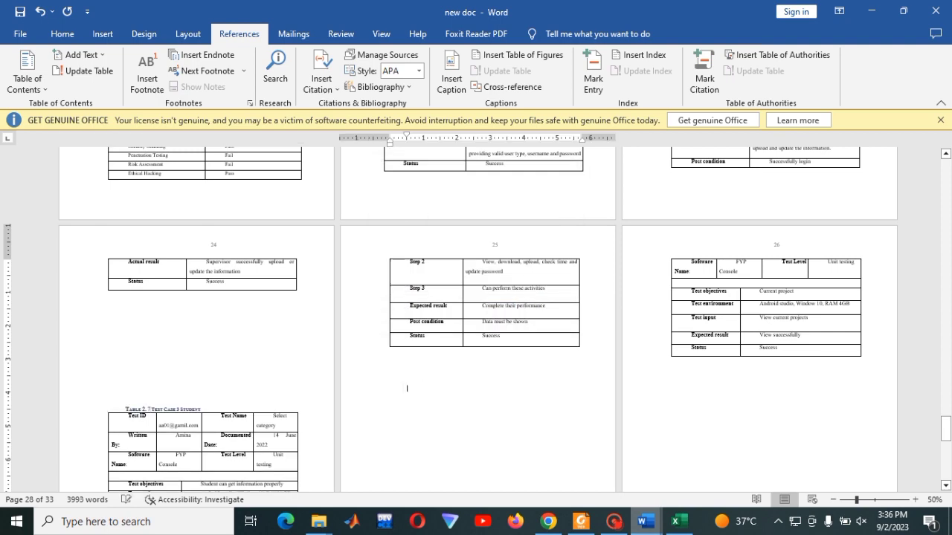
{"action": "scroll", "coordinate": [406, 434], "scroll_direction": "down", "scroll_amount": 5}
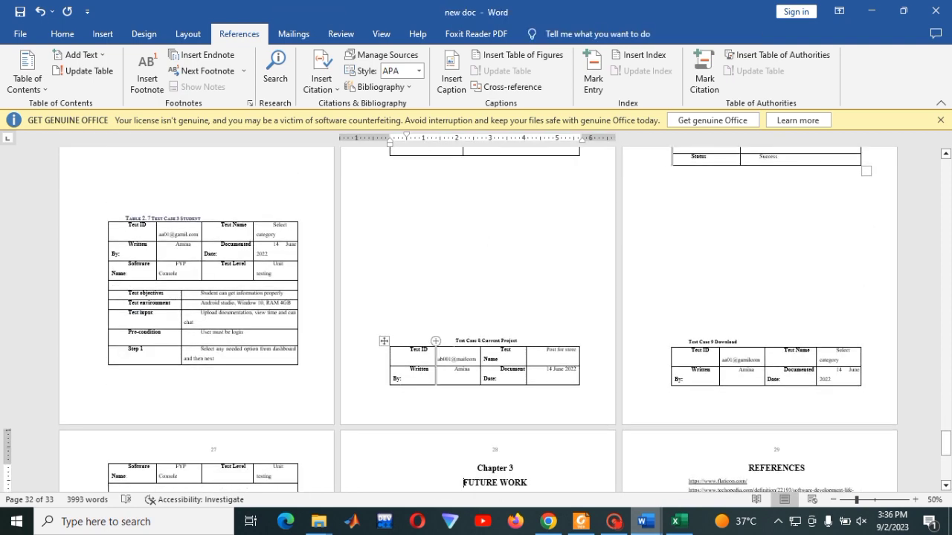
{"action": "left_click", "coordinate": [453, 340]}
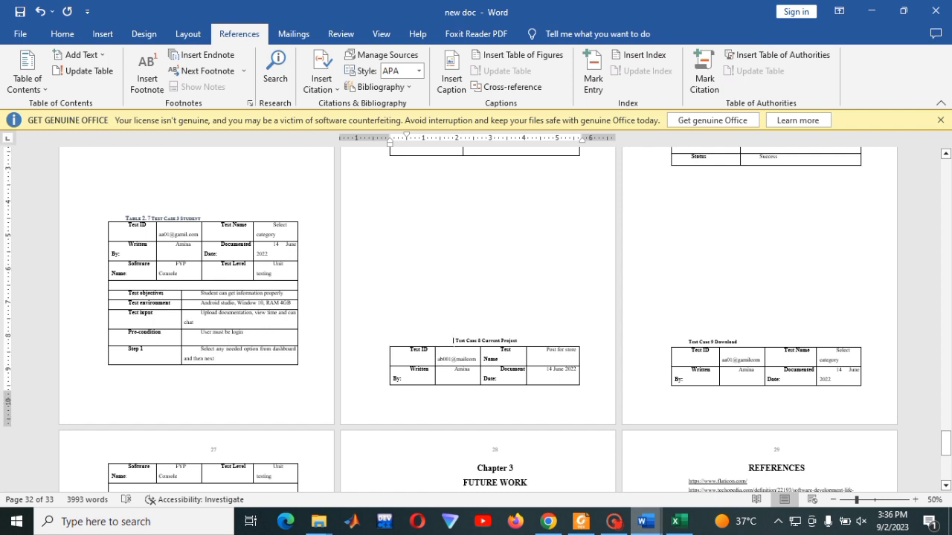
{"action": "left_click", "coordinate": [451, 75]}
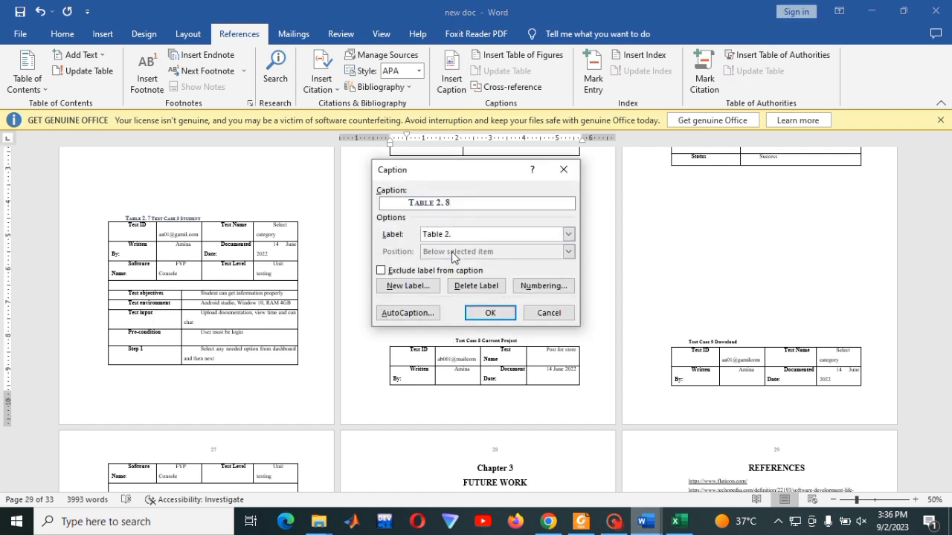
{"action": "left_click", "coordinate": [492, 313]}
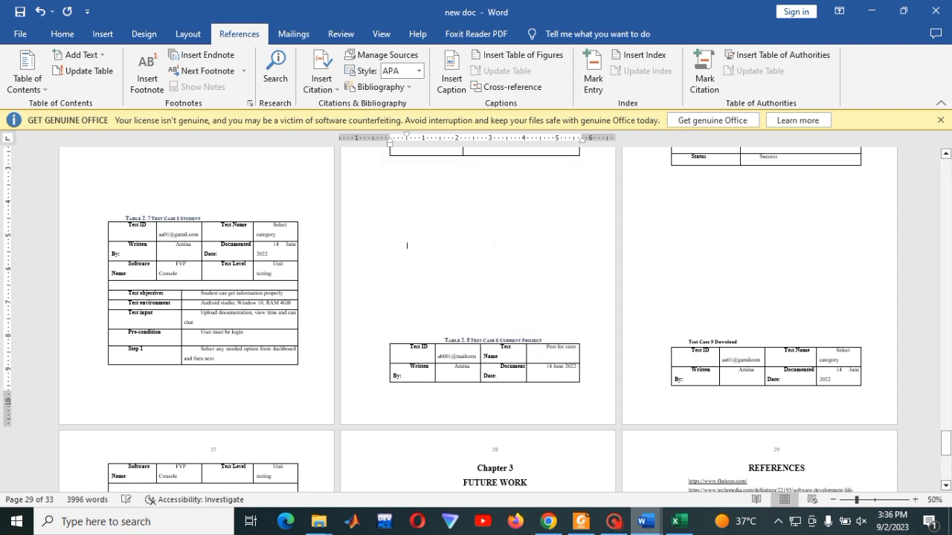
Step: Insert a table of figures using the "Table 1." caption label under the LIST OF TABLES heading
{"action": "scroll", "coordinate": [407, 245], "scroll_direction": "up", "scroll_amount": 15}
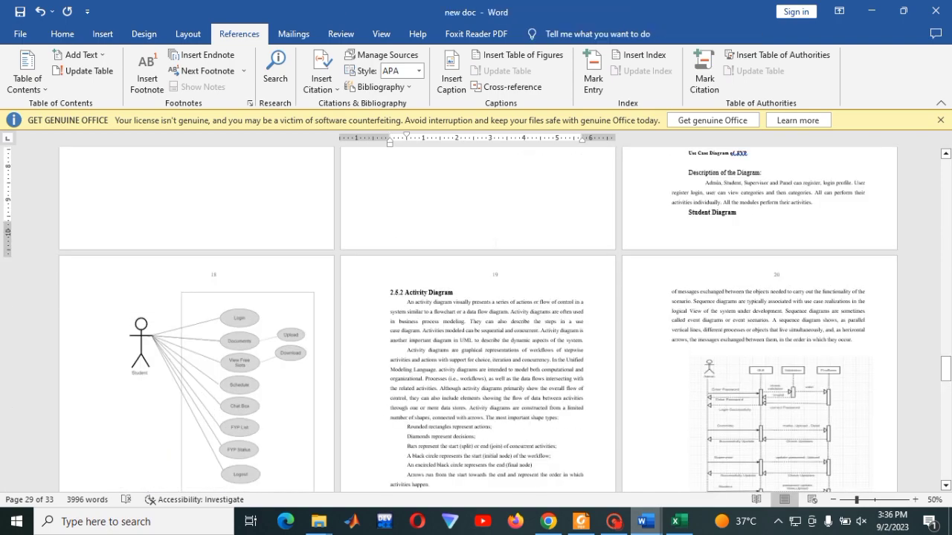
{"action": "scroll", "coordinate": [376, 244], "scroll_direction": "down", "scroll_amount": 15}
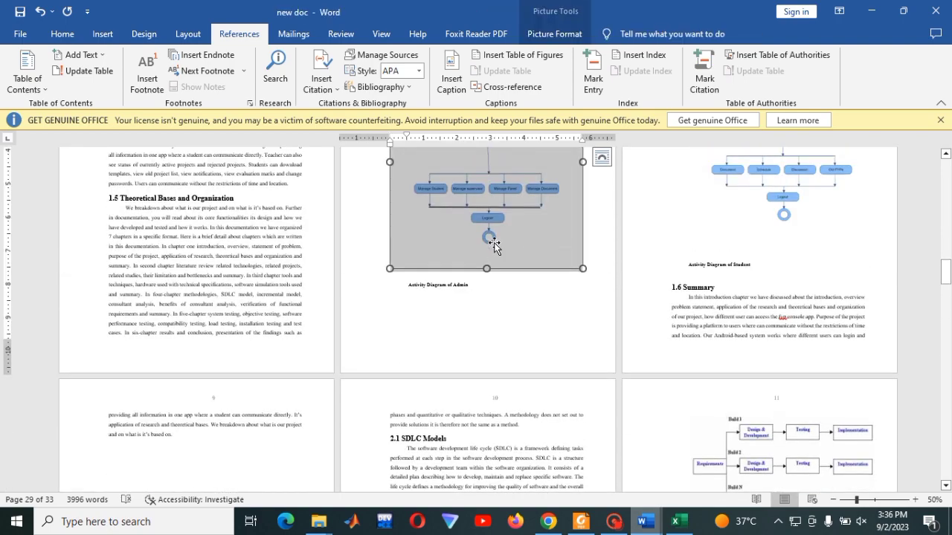
{"action": "scroll", "coordinate": [478, 248], "scroll_direction": "up", "scroll_amount": 7}
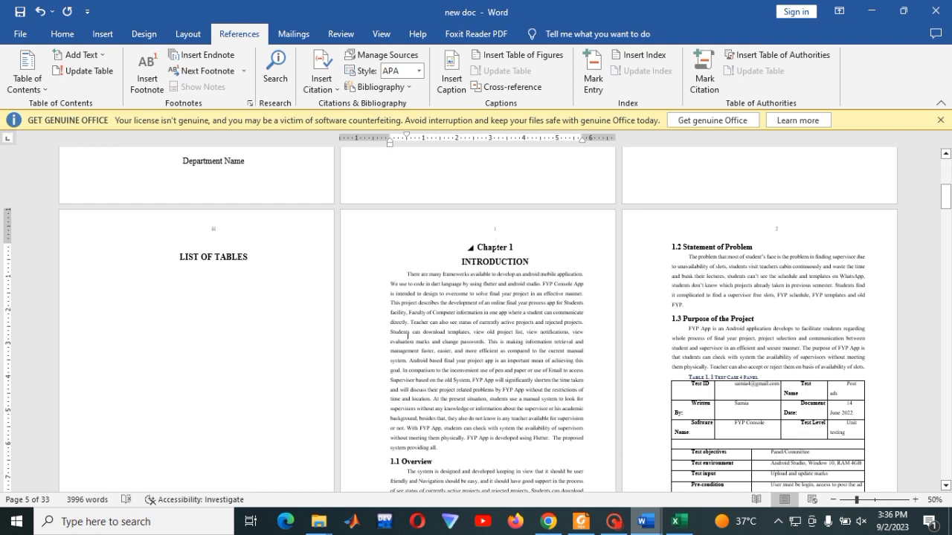
{"action": "scroll", "coordinate": [407, 446], "scroll_direction": "down", "scroll_amount": 3}
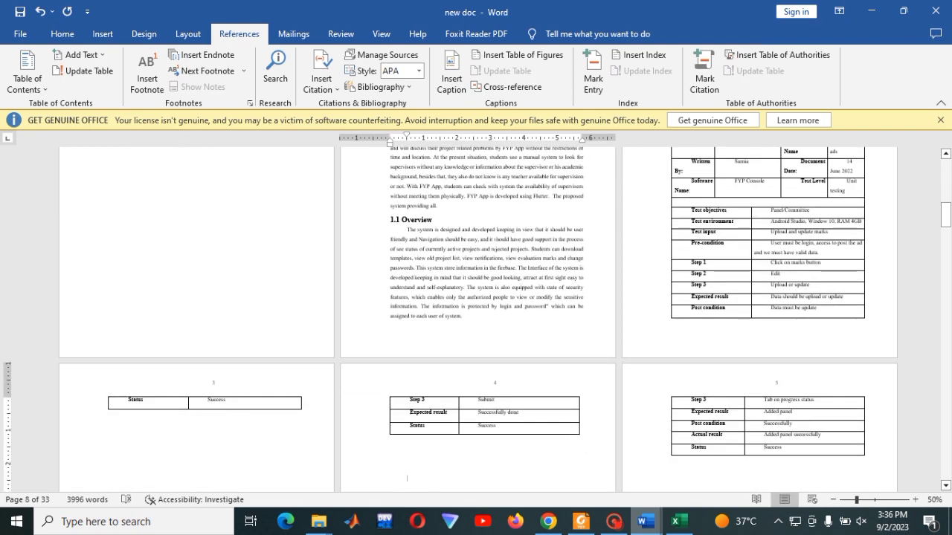
{"action": "scroll", "coordinate": [496, 248], "scroll_direction": "up", "scroll_amount": 3}
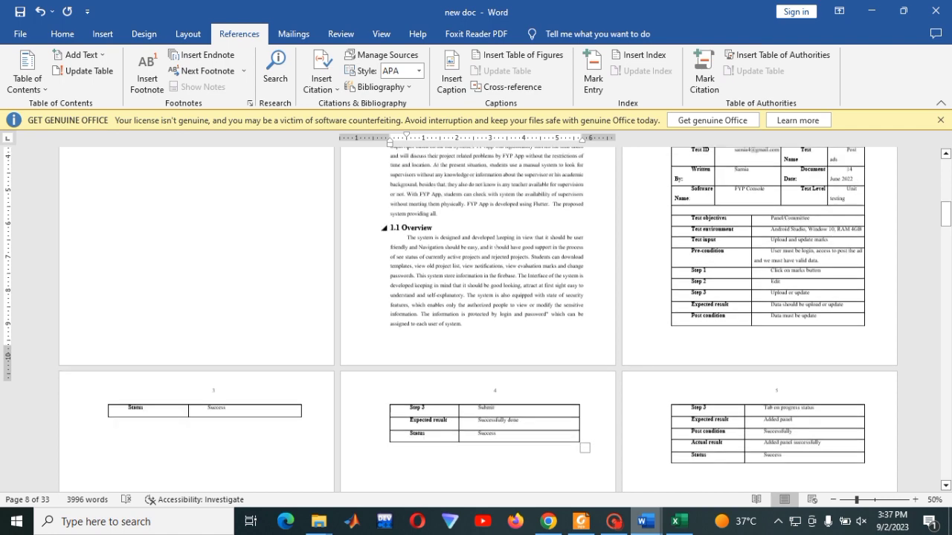
{"action": "scroll", "coordinate": [496, 247], "scroll_direction": "up", "scroll_amount": 2}
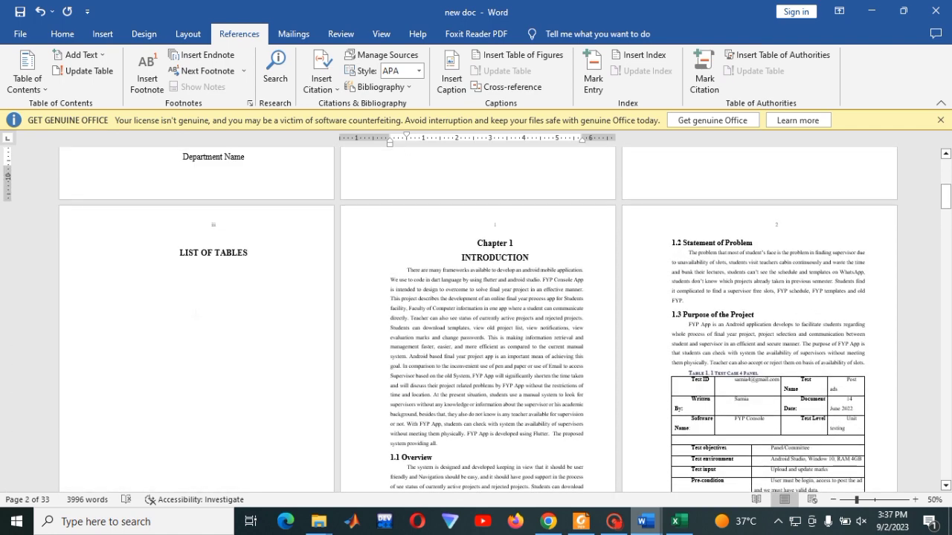
{"action": "left_click", "coordinate": [111, 265]}
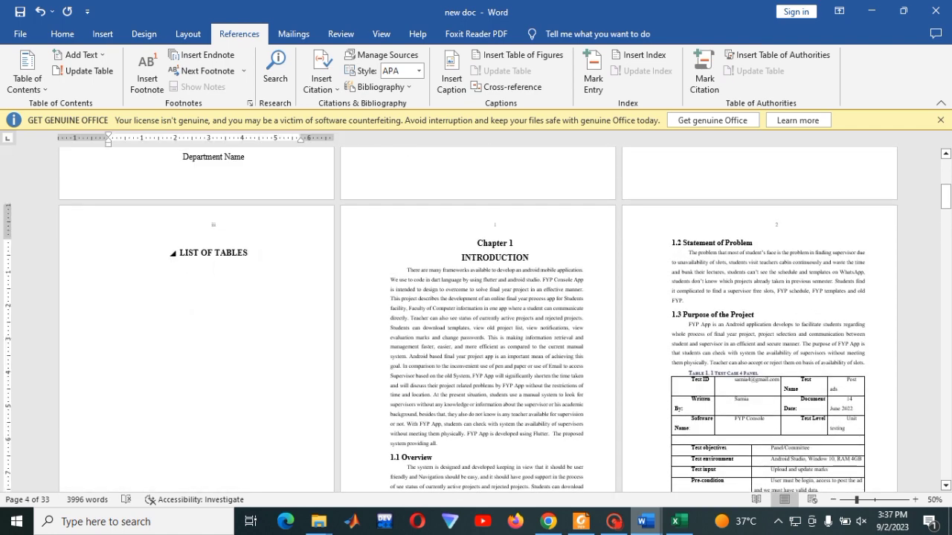
{"action": "left_click", "coordinate": [534, 59]}
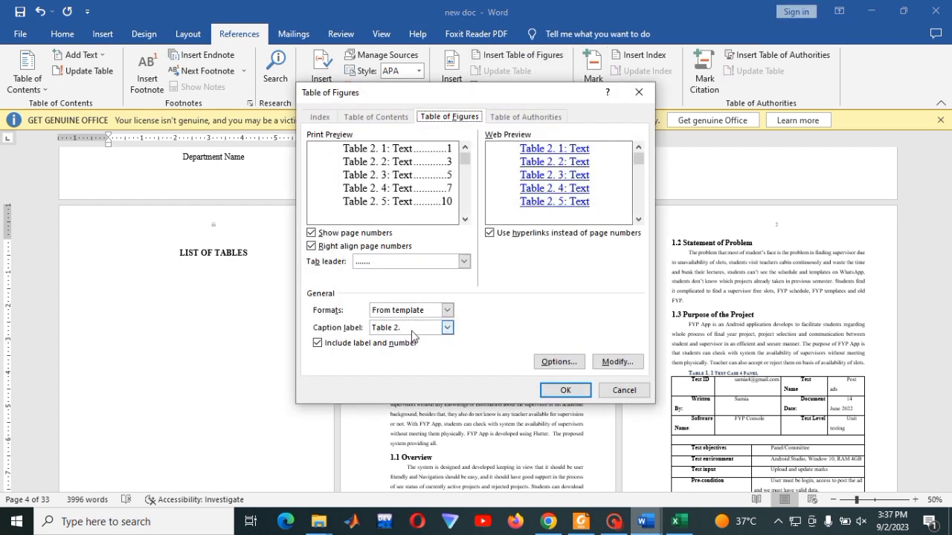
{"action": "left_click", "coordinate": [448, 332]}
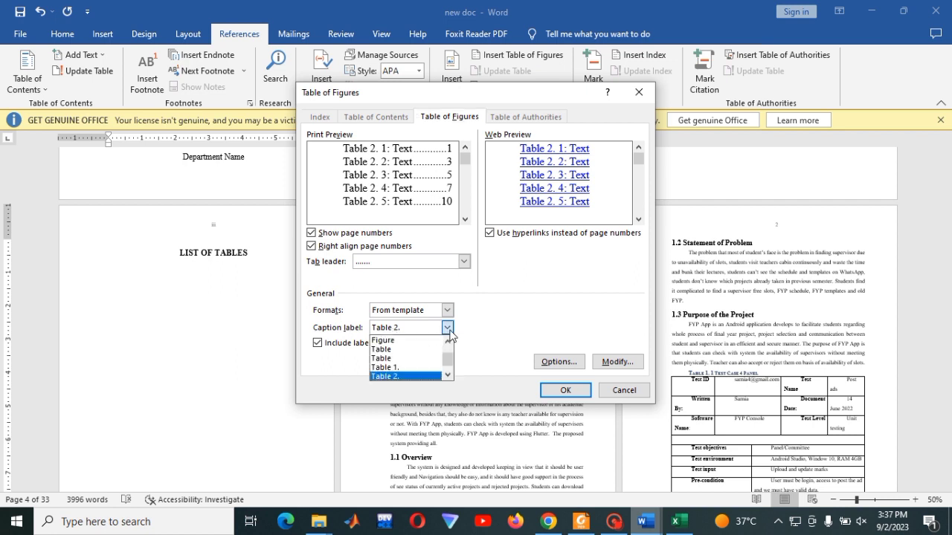
{"action": "left_click", "coordinate": [391, 368]}
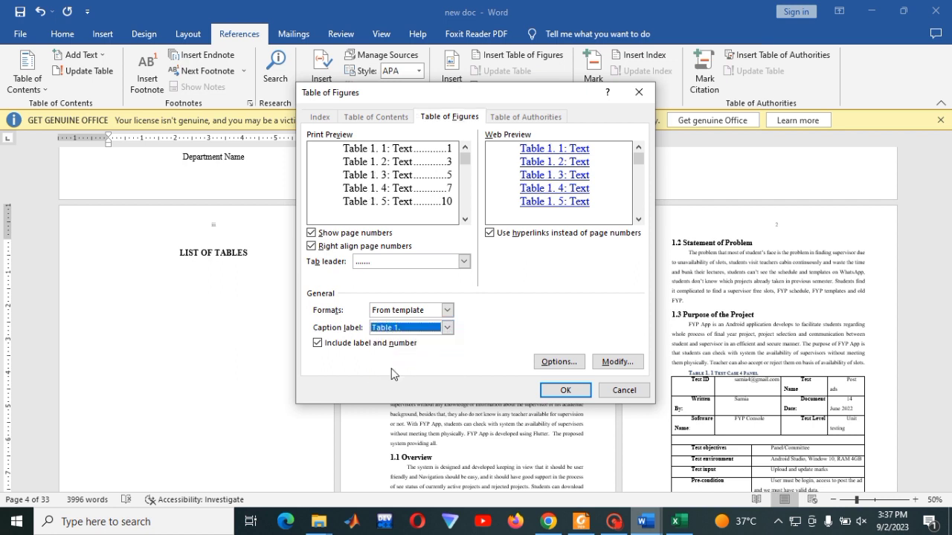
{"action": "left_click", "coordinate": [558, 392]}
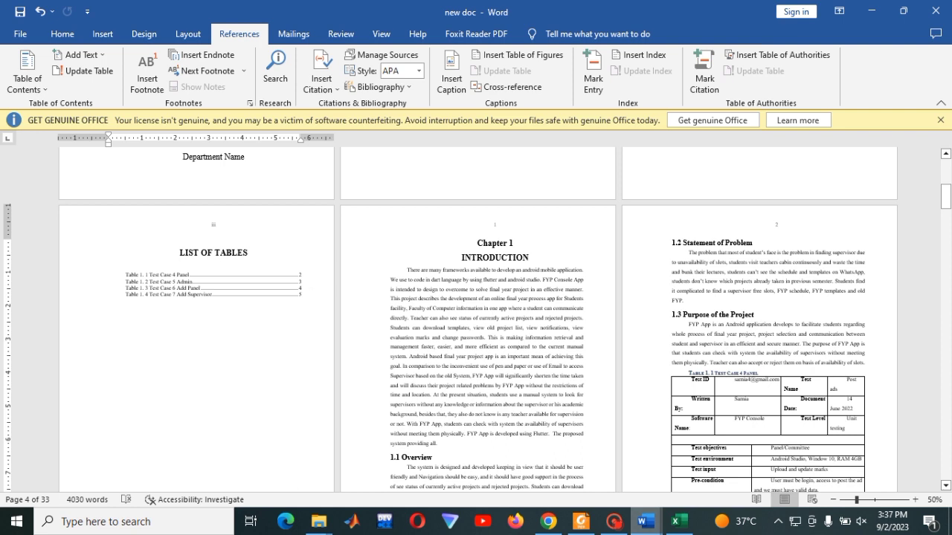
Step: Try to add a table of figures with the "Table 2." caption label directly after the last Table 1. entry
{"action": "left_click", "coordinate": [302, 294]}
{"action": "key", "text": "Return"}
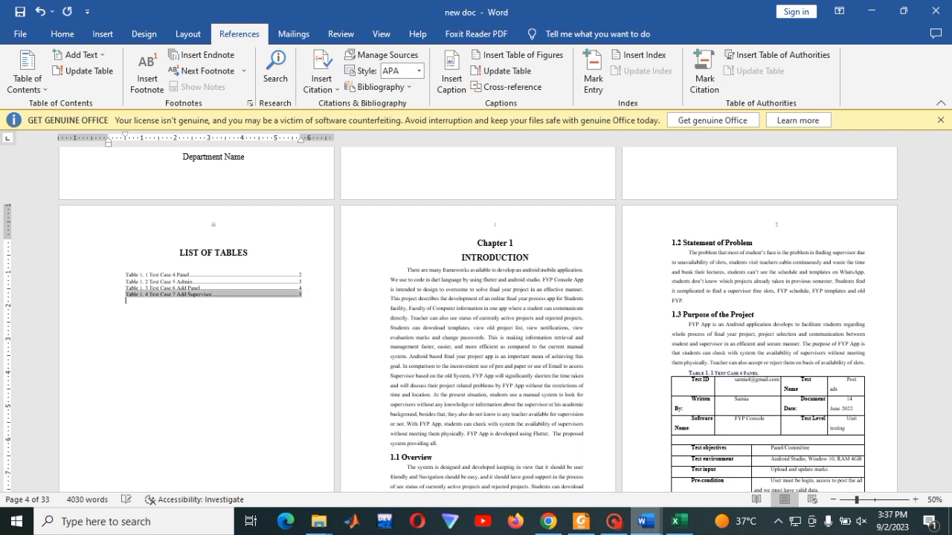
{"action": "left_click", "coordinate": [512, 58]}
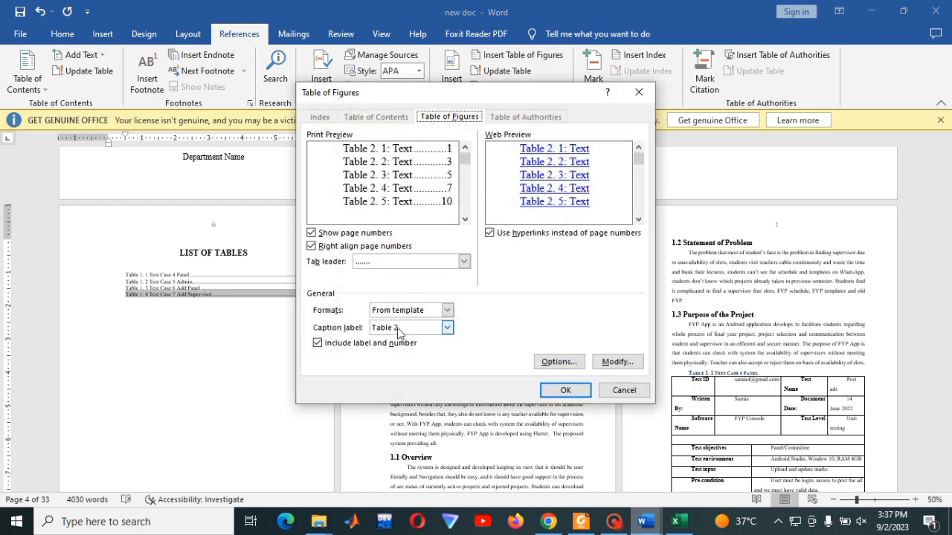
{"action": "left_click", "coordinate": [567, 393]}
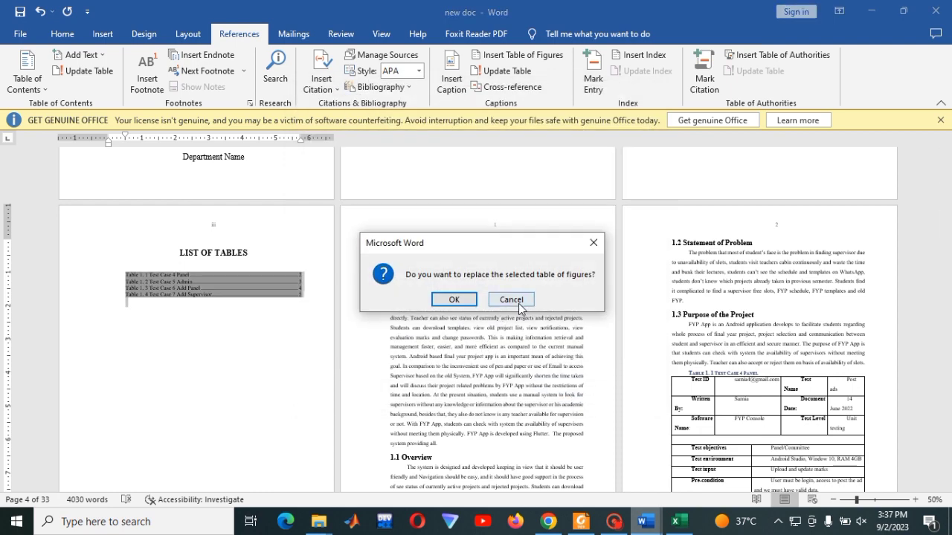
{"action": "left_click", "coordinate": [455, 300]}
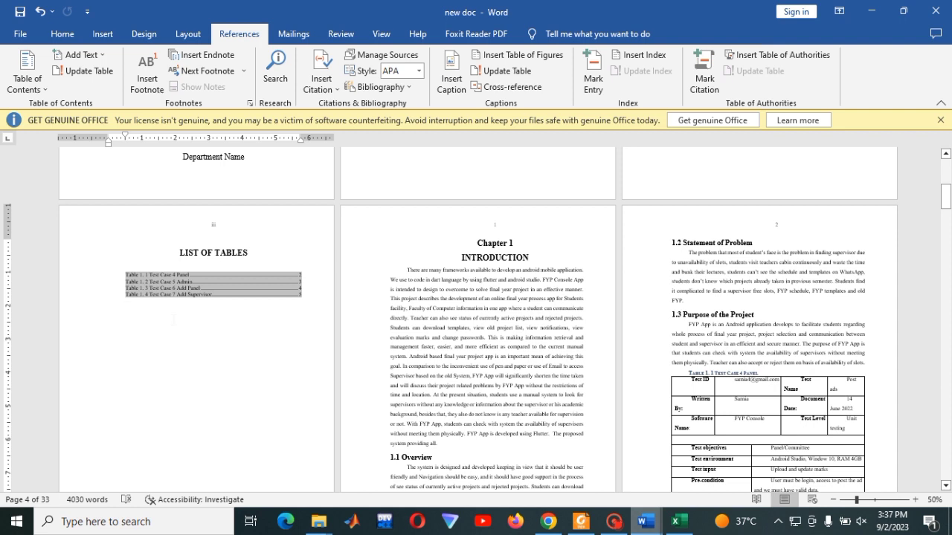
Step: Insert a separate table of figures using the "Table 2." caption label below the Table 1. list
{"action": "left_click", "coordinate": [175, 319]}
{"action": "left_click", "coordinate": [142, 308]}
{"action": "left_click", "coordinate": [142, 328]}
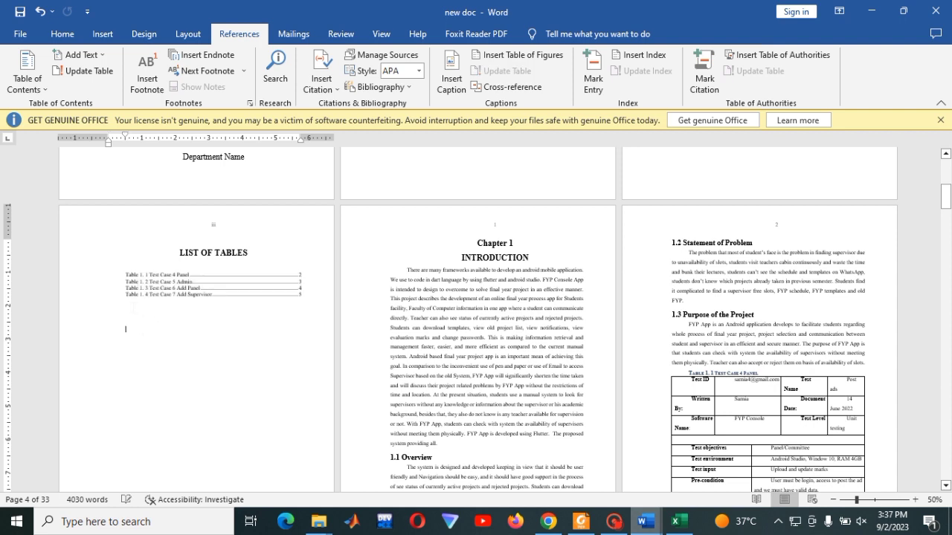
{"action": "double_click", "coordinate": [130, 311]}
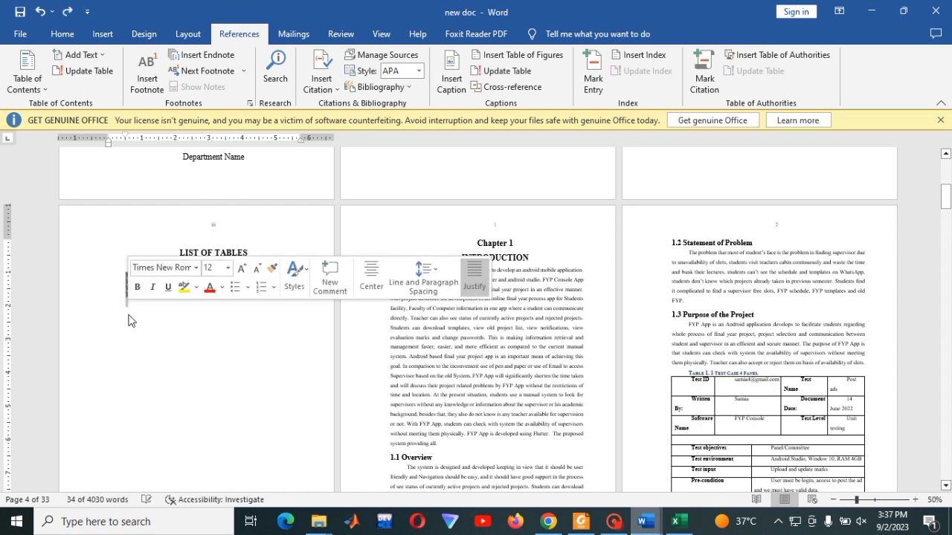
{"action": "key", "text": "ctrl+z"}
{"action": "left_click", "coordinate": [130, 320]}
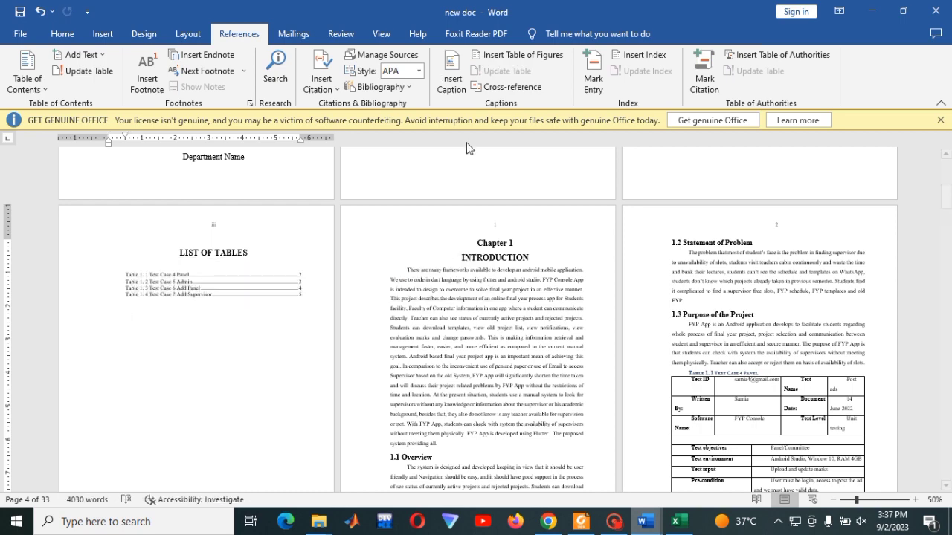
{"action": "left_click", "coordinate": [525, 57]}
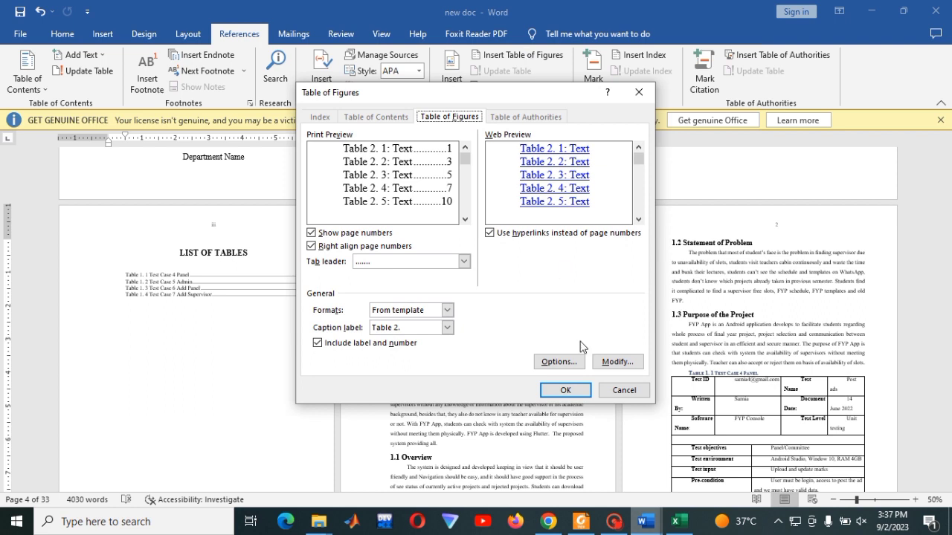
{"action": "left_click", "coordinate": [567, 391]}
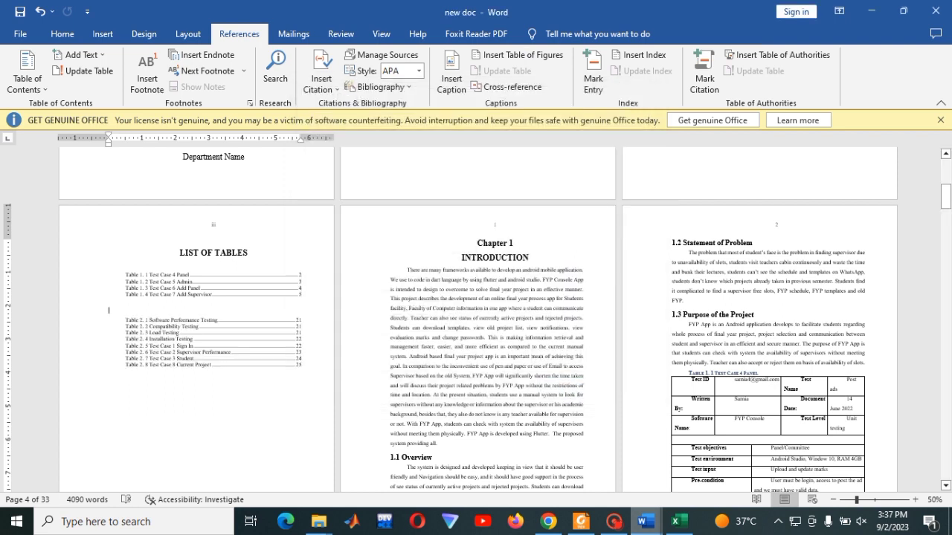
Step: Remove the blank lines between the Table 1. and Table 2. entries so they form one continuous list
{"action": "left_click", "coordinate": [166, 308]}
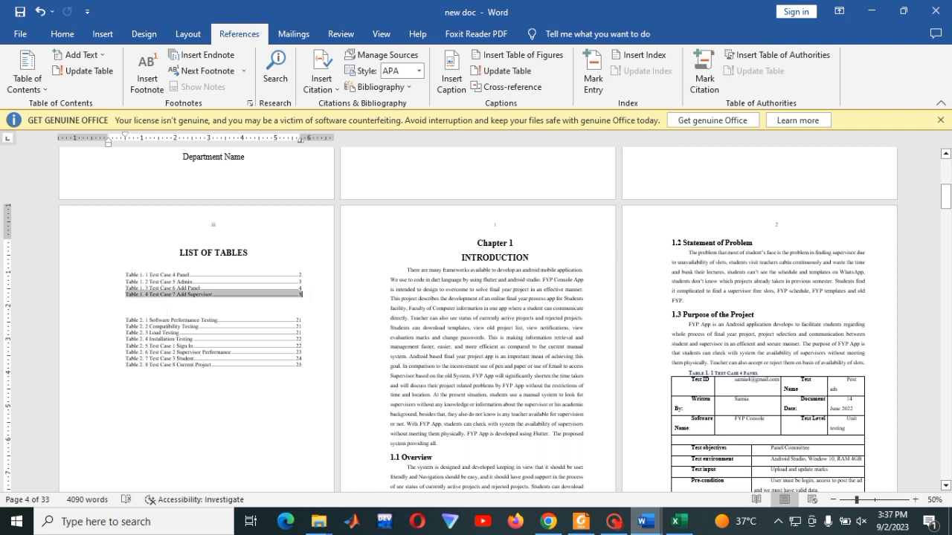
{"action": "key", "text": "BackSpace"}
{"action": "key", "text": "BackSpace"}
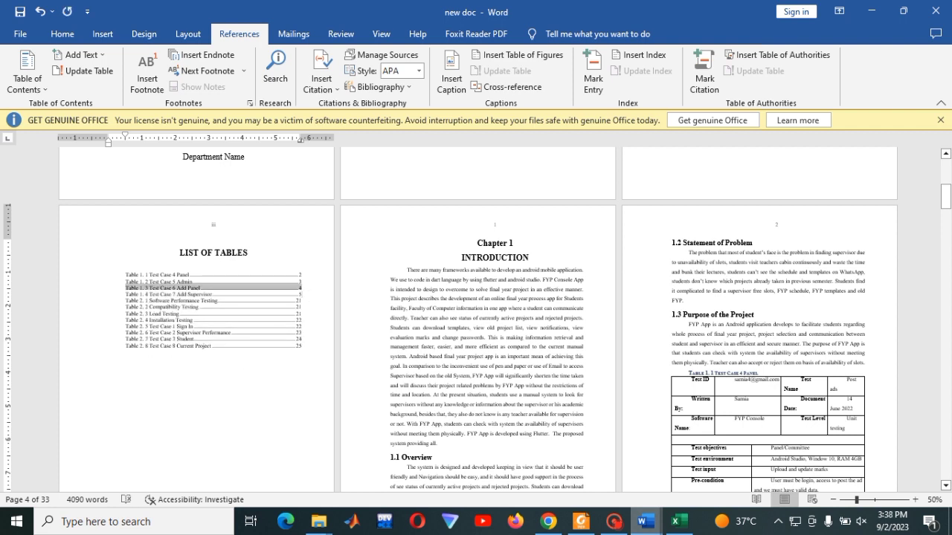
Step: Set the line spacing of all entries in the list of tables to Single
{"action": "left_click_drag", "start_coordinate": [260, 354], "coordinate": [216, 291]}
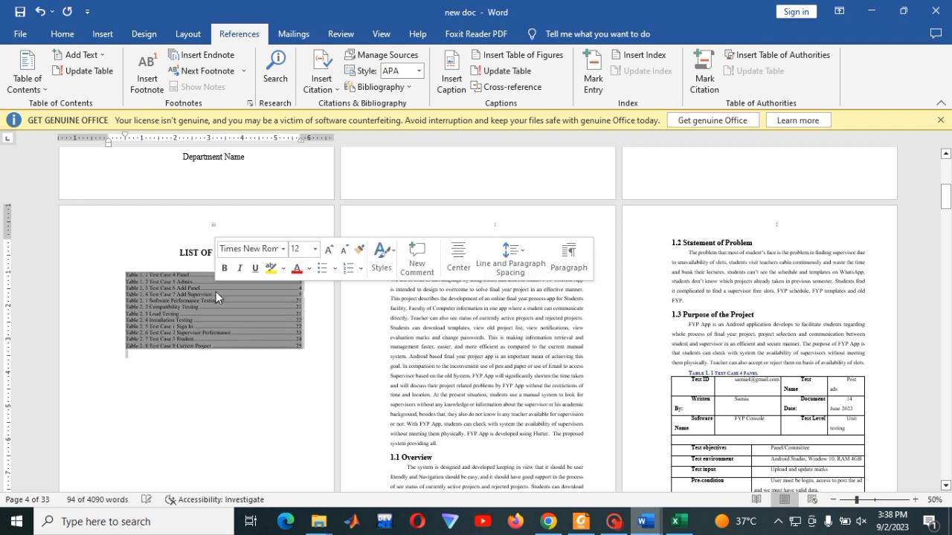
{"action": "left_click", "coordinate": [59, 34]}
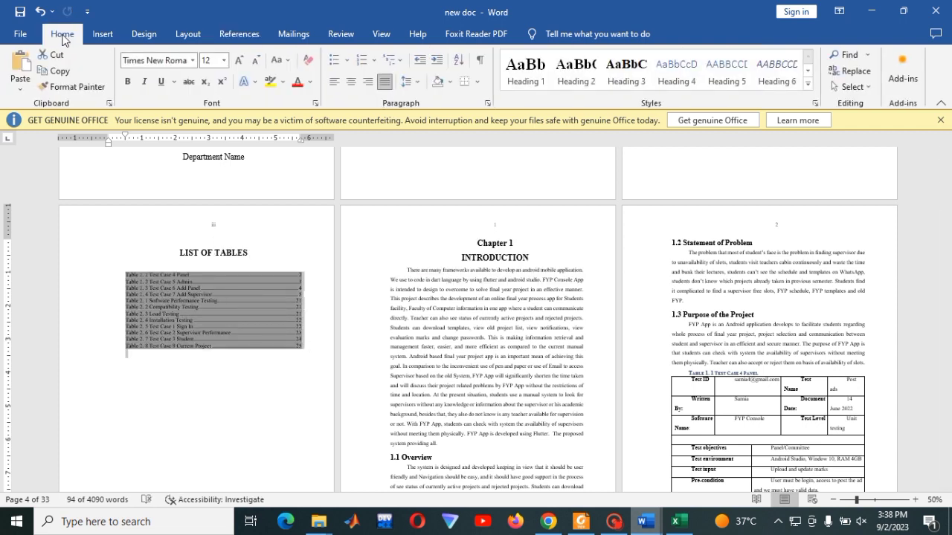
{"action": "left_click", "coordinate": [487, 103]}
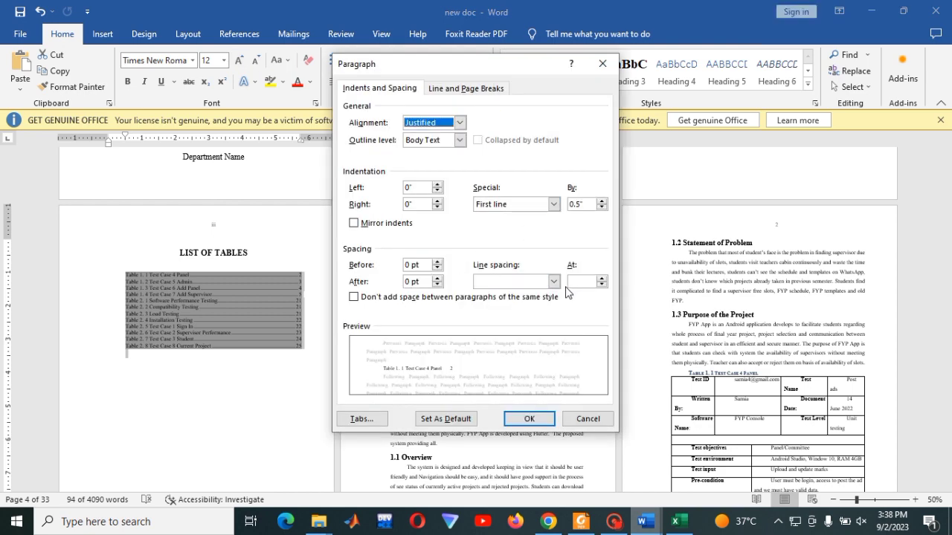
{"action": "left_click", "coordinate": [554, 281]}
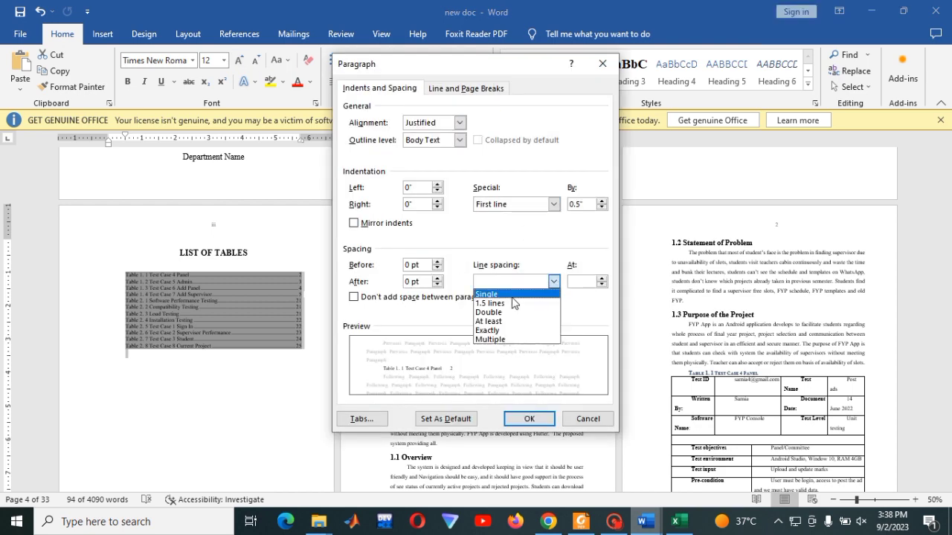
{"action": "left_click", "coordinate": [497, 296]}
{"action": "left_click", "coordinate": [526, 419]}
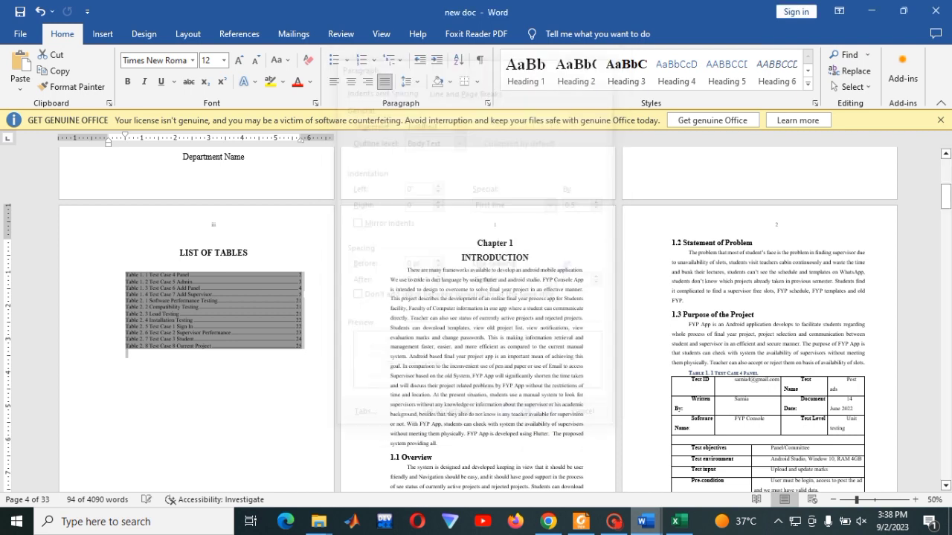
{"action": "left_click", "coordinate": [201, 383]}
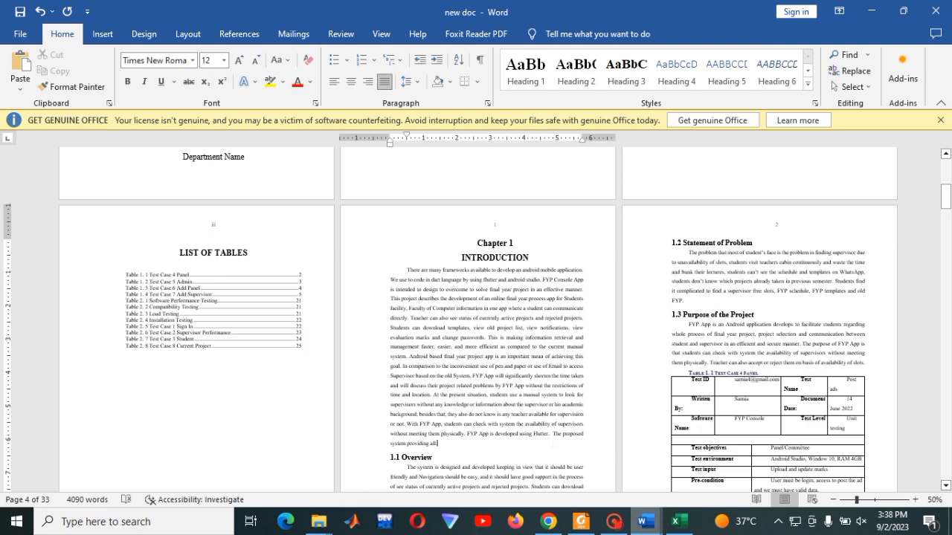
Step: Look through the Chapter 1 pages down to the Admin and Student activity diagrams
{"action": "scroll", "coordinate": [553, 448], "scroll_direction": "down", "scroll_amount": 2}
{"action": "scroll", "coordinate": [552, 448], "scroll_direction": "down", "scroll_amount": 18}
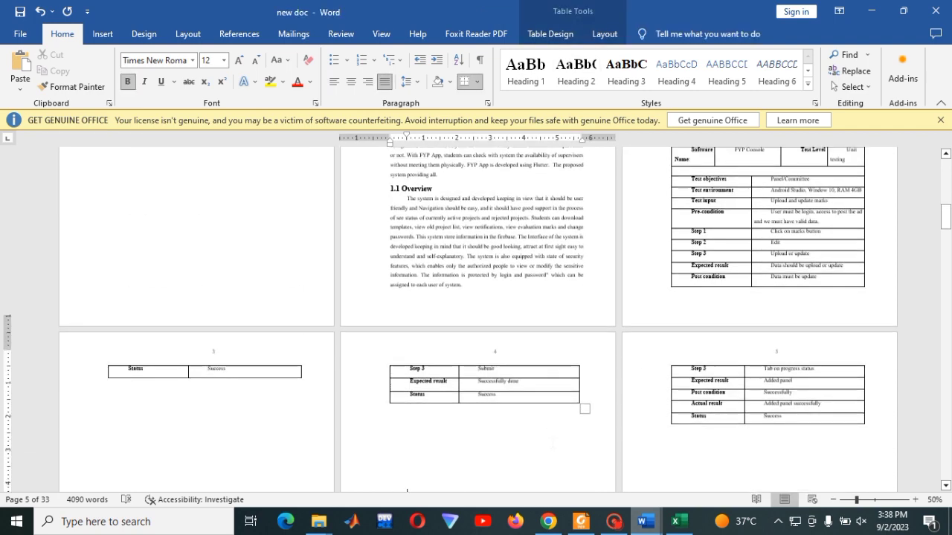
{"action": "key", "text": "Down"}
{"action": "key", "text": "Down"}
{"action": "key", "text": "Down"}
{"action": "key", "text": "Down"}
{"action": "key", "text": "Down"}
{"action": "key", "text": "Down"}
{"action": "key", "text": "Down"}
{"action": "key", "text": "Down"}
{"action": "key", "text": "Down"}
{"action": "key", "text": "Down"}
{"action": "key", "text": "Down"}
{"action": "key", "text": "Down"}
{"action": "key", "text": "Down"}
{"action": "key", "text": "Down"}
{"action": "key", "text": "Down"}
{"action": "key", "text": "Down"}
{"action": "key", "text": "Down"}
{"action": "key", "text": "Down"}
{"action": "key", "text": "Down"}
{"action": "key", "text": "Down"}
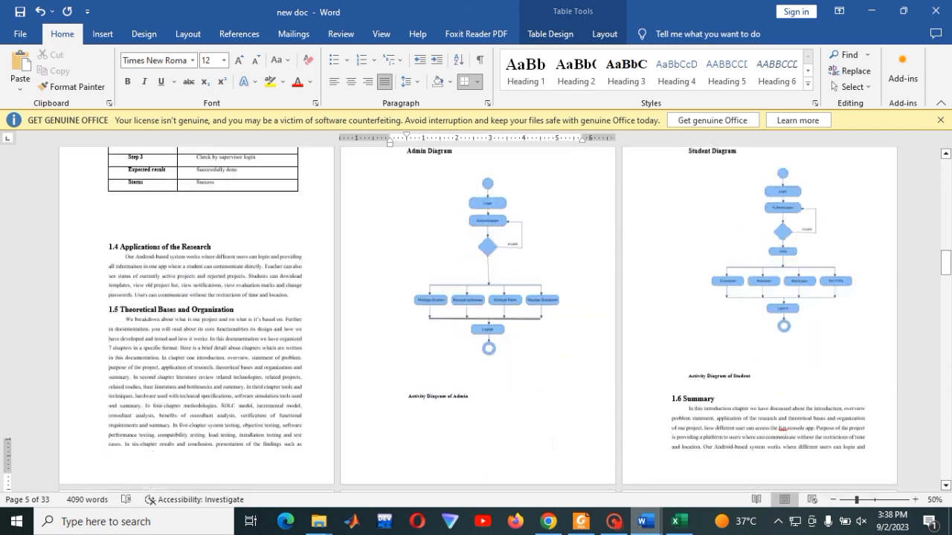
{"action": "key", "text": "Up"}
{"action": "key", "text": "Up"}
{"action": "key", "text": "Up"}
{"action": "key", "text": "Up"}
{"action": "key", "text": "Up"}
{"action": "key", "text": "Up"}
{"action": "key", "text": "Up"}
{"action": "key", "text": "Up"}
{"action": "key", "text": "Up"}
{"action": "key", "text": "Up"}
{"action": "key", "text": "Up"}
{"action": "key", "text": "Up"}
{"action": "key", "text": "Up"}
{"action": "key", "text": "Up"}
{"action": "key", "text": "Up"}
{"action": "key", "text": "Up"}
{"action": "key", "text": "Up"}
{"action": "key", "text": "Up"}
{"action": "key", "text": "Up"}
{"action": "key", "text": "Up"}
{"action": "key", "text": "Up"}
{"action": "key", "text": "Up"}
{"action": "key", "text": "Up"}
{"action": "key", "text": "Up"}
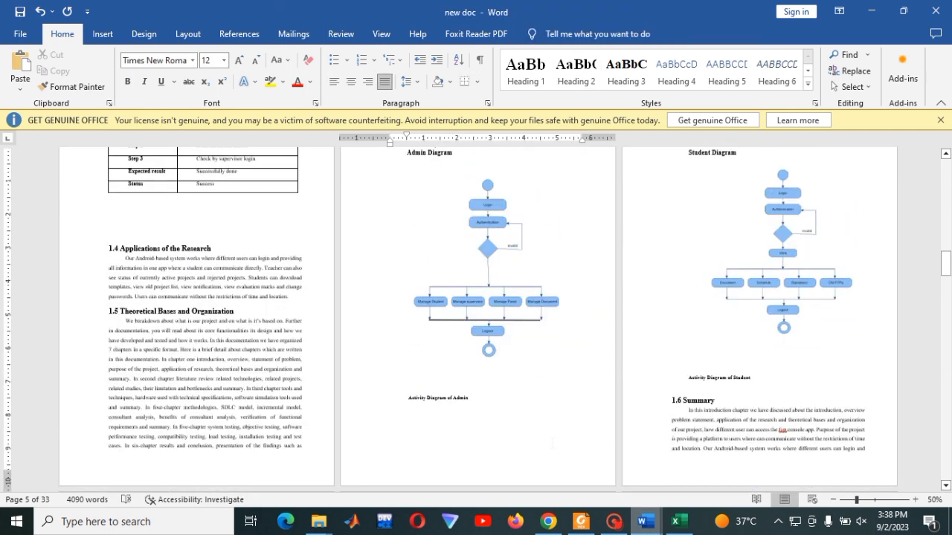
{"action": "key", "text": "Down"}
{"action": "key", "text": "Down"}
{"action": "key", "text": "Down"}
{"action": "key", "text": "Down"}
{"action": "key", "text": "Down"}
{"action": "key", "text": "Down"}
{"action": "key", "text": "Down"}
{"action": "key", "text": "Down"}
{"action": "key", "text": "Down"}
{"action": "key", "text": "Down"}
{"action": "key", "text": "Down"}
{"action": "key", "text": "Down"}
{"action": "key", "text": "Down"}
{"action": "key", "text": "Down"}
{"action": "key", "text": "Down"}
{"action": "key", "text": "Down"}
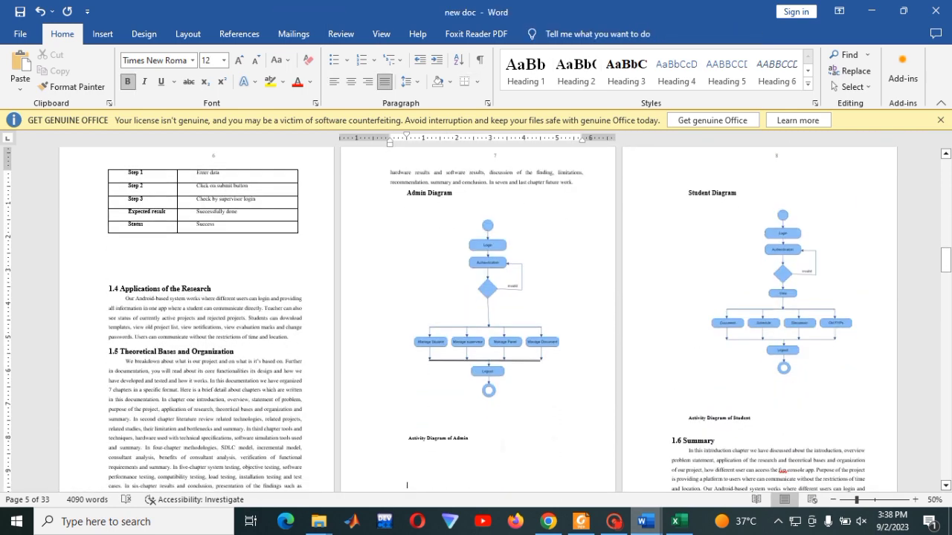
Step: Create the caption label "Figure 1." and insert its caption in front of the "Activity Diagram of Admin" title
{"action": "key", "text": "Up"}
{"action": "key", "text": "Up"}
{"action": "key", "text": "Up"}
{"action": "key", "text": "Up"}
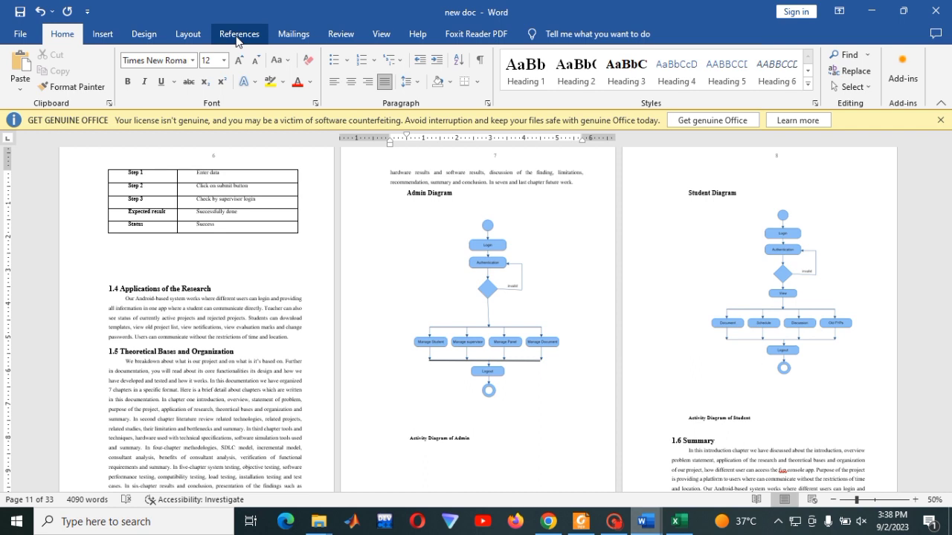
{"action": "left_click", "coordinate": [238, 33]}
{"action": "left_click", "coordinate": [451, 82]}
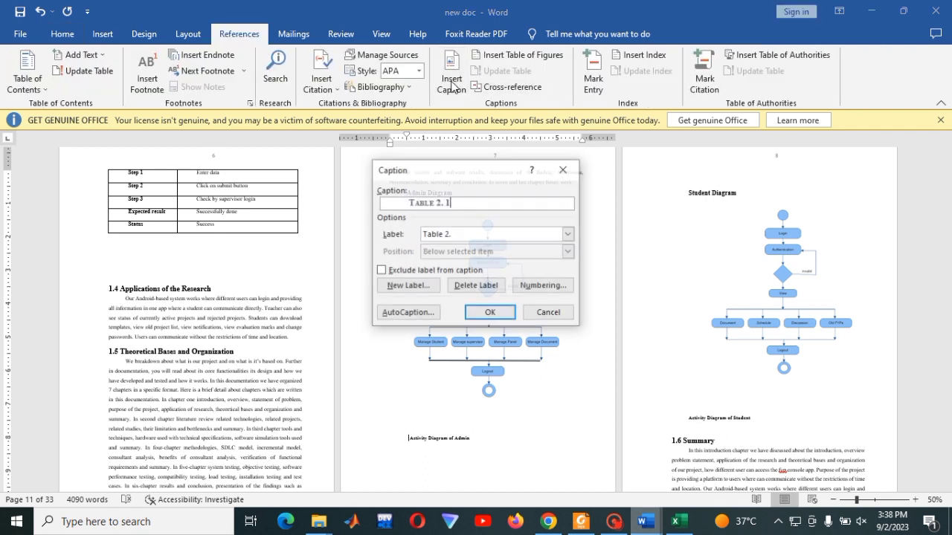
{"action": "left_click", "coordinate": [405, 289]}
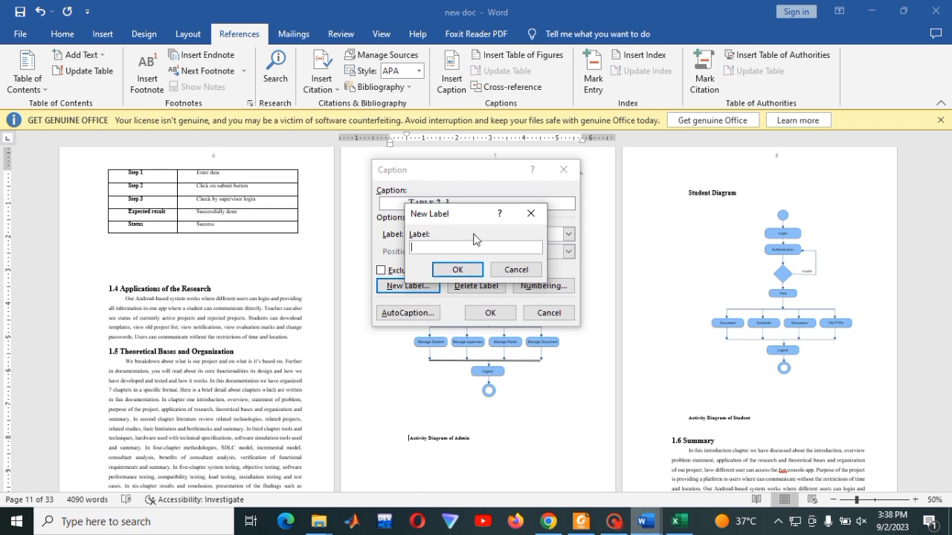
{"action": "type", "text": "Figure 1."}
{"action": "left_click", "coordinate": [466, 273]}
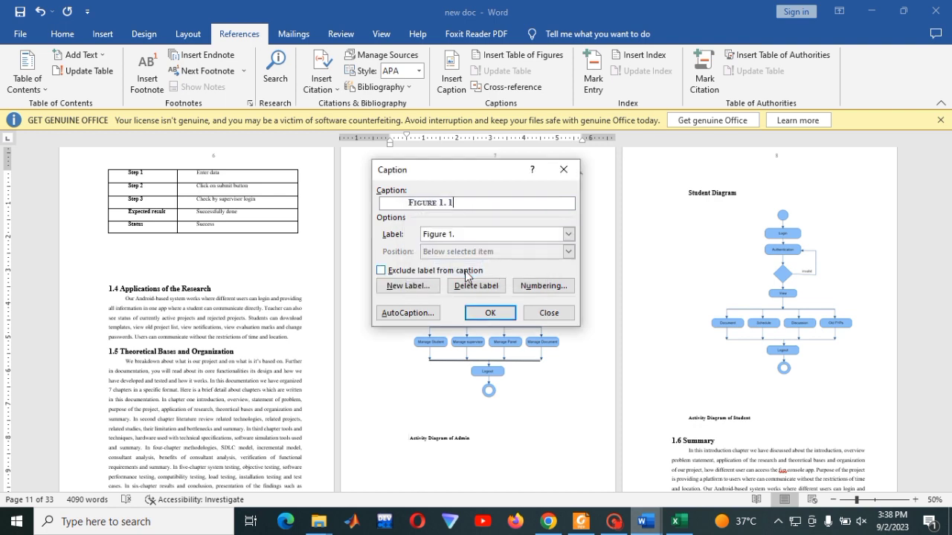
{"action": "left_click", "coordinate": [490, 313]}
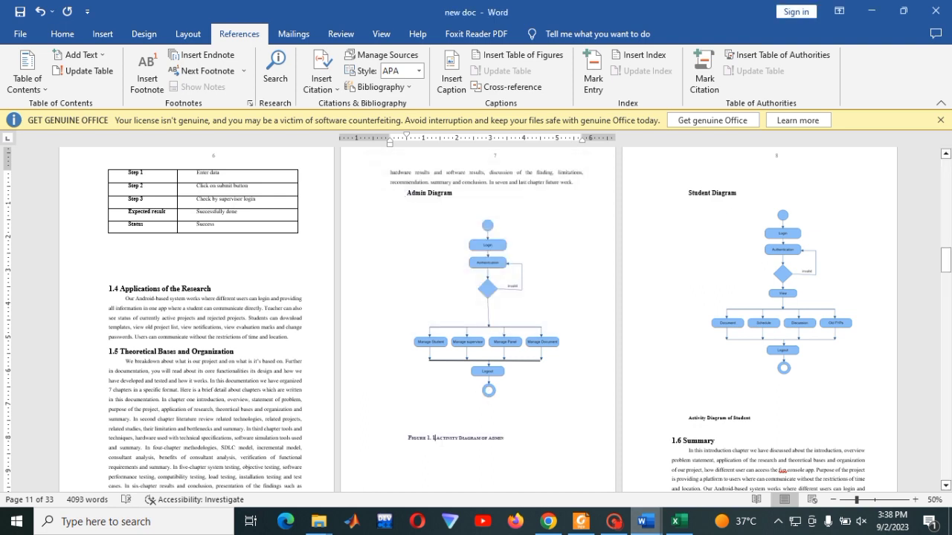
Step: Insert a "Figure 1." caption in front of the "Activity Diagram of Student" title
{"action": "left_click", "coordinate": [687, 418]}
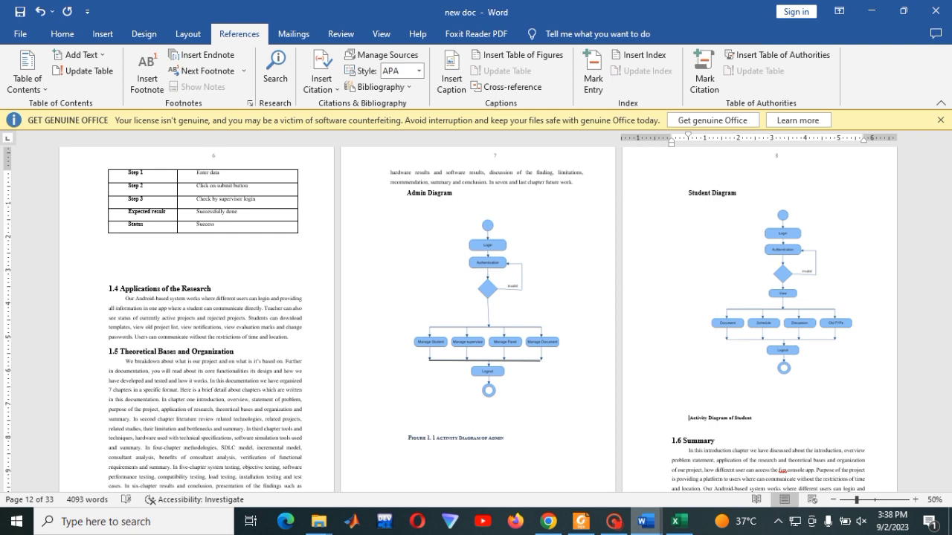
{"action": "left_click", "coordinate": [449, 82]}
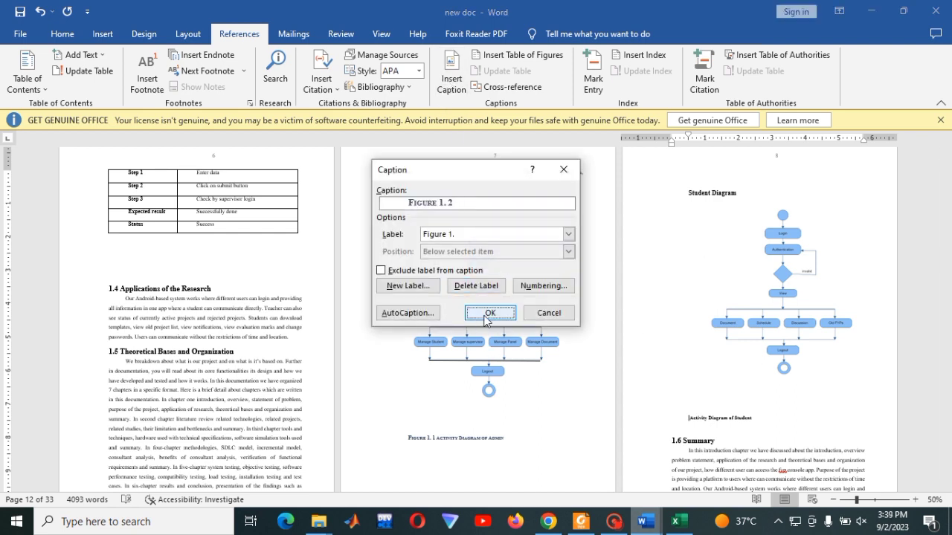
{"action": "left_click", "coordinate": [489, 313]}
{"action": "left_click", "coordinate": [571, 429]}
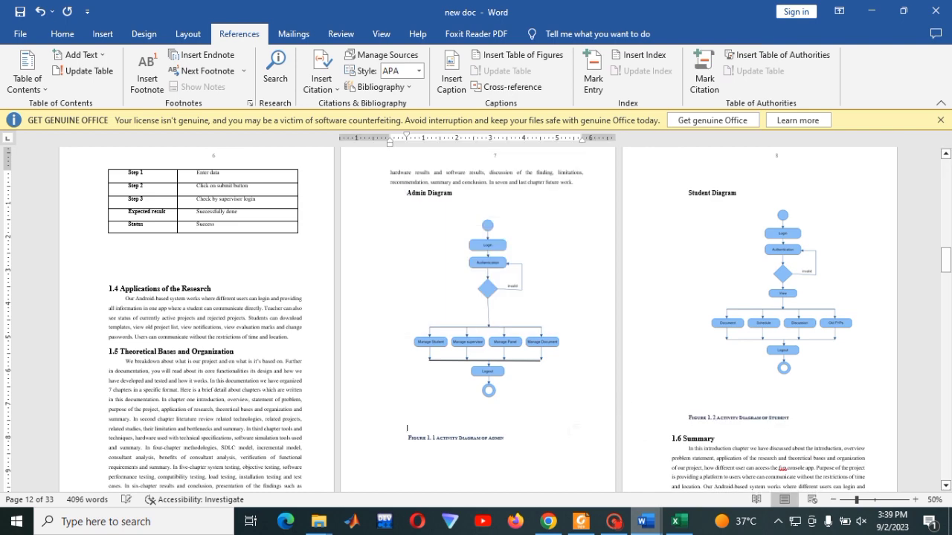
Step: Create the caption label "Figure 2." and insert its caption in front of the "Incremental Life Cycle" title in Chapter 2
{"action": "scroll", "coordinate": [571, 429], "scroll_direction": "down", "scroll_amount": 10}
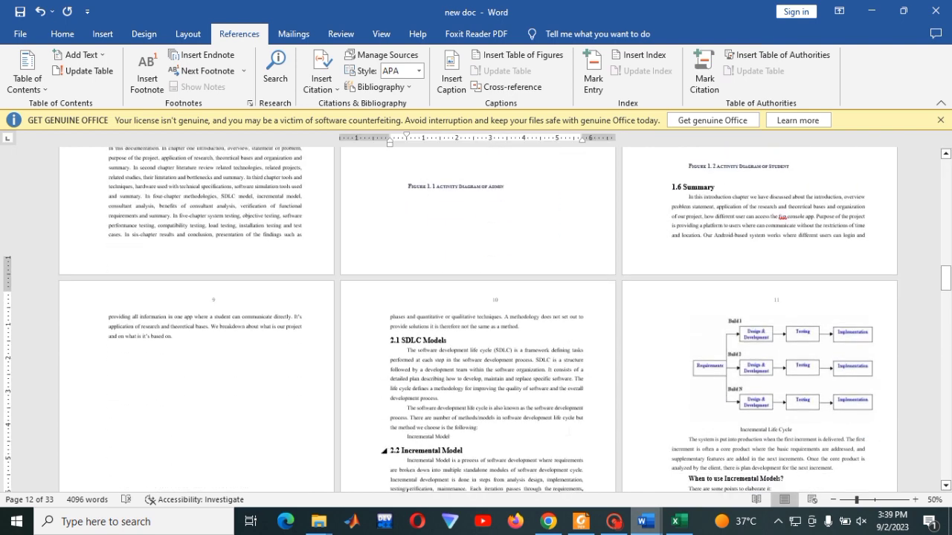
{"action": "scroll", "coordinate": [567, 430], "scroll_direction": "up", "scroll_amount": 3}
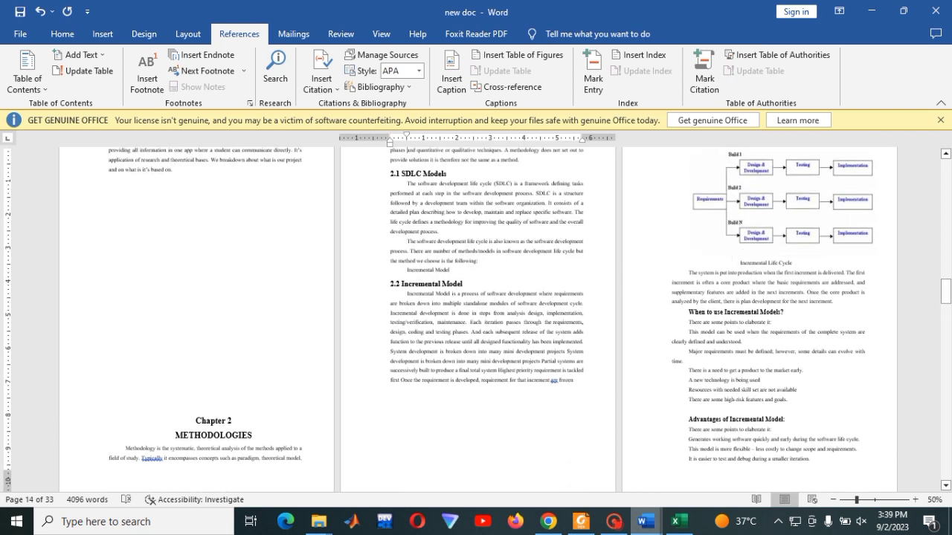
{"action": "left_click", "coordinate": [739, 263]}
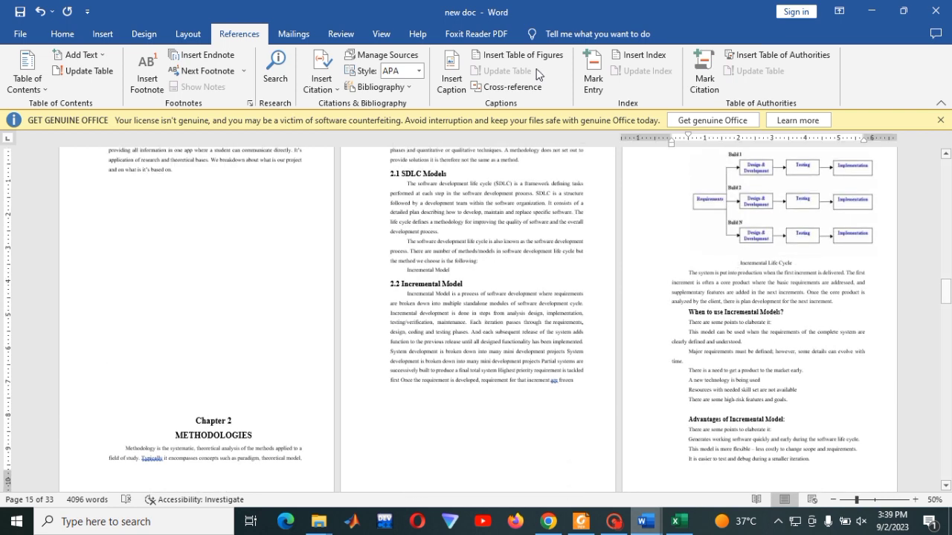
{"action": "left_click", "coordinate": [453, 75]}
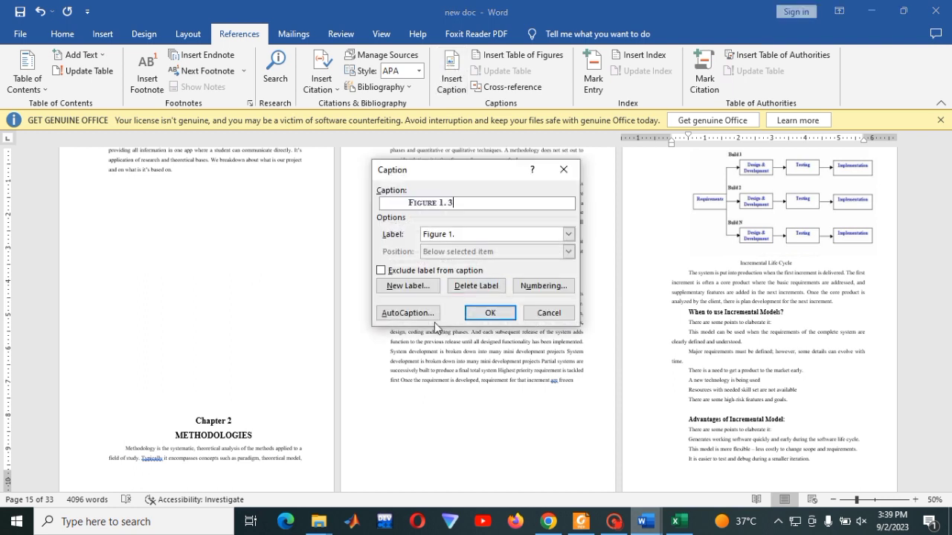
{"action": "left_click", "coordinate": [404, 286]}
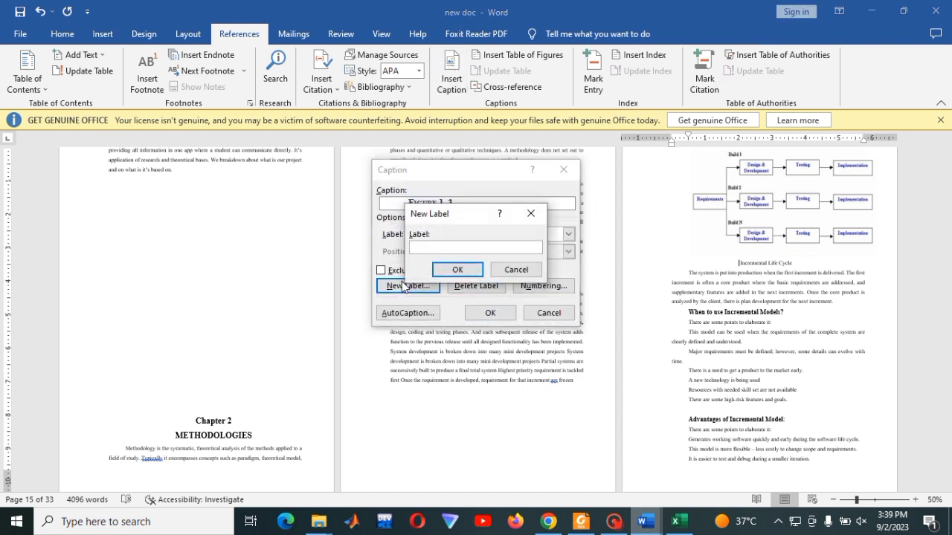
{"action": "type", "text": "Figure 2."}
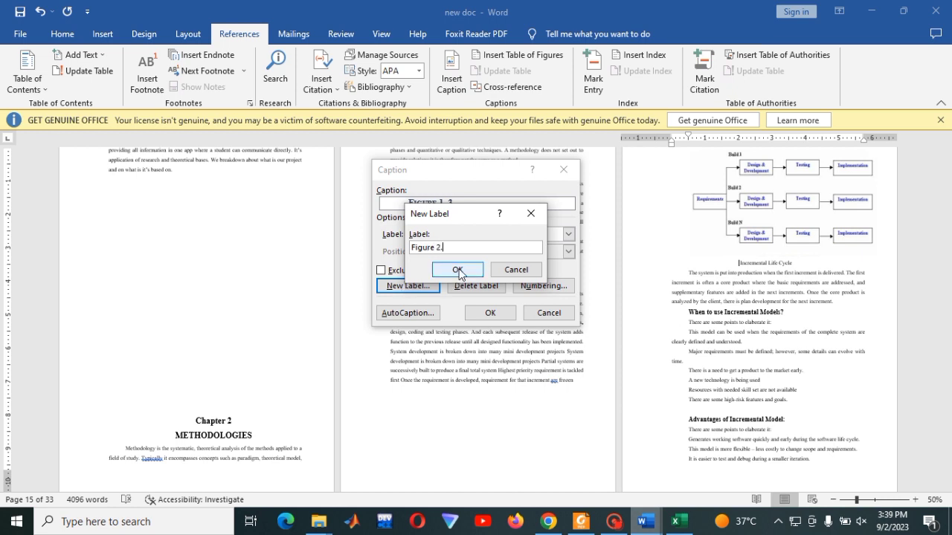
{"action": "left_click", "coordinate": [458, 270]}
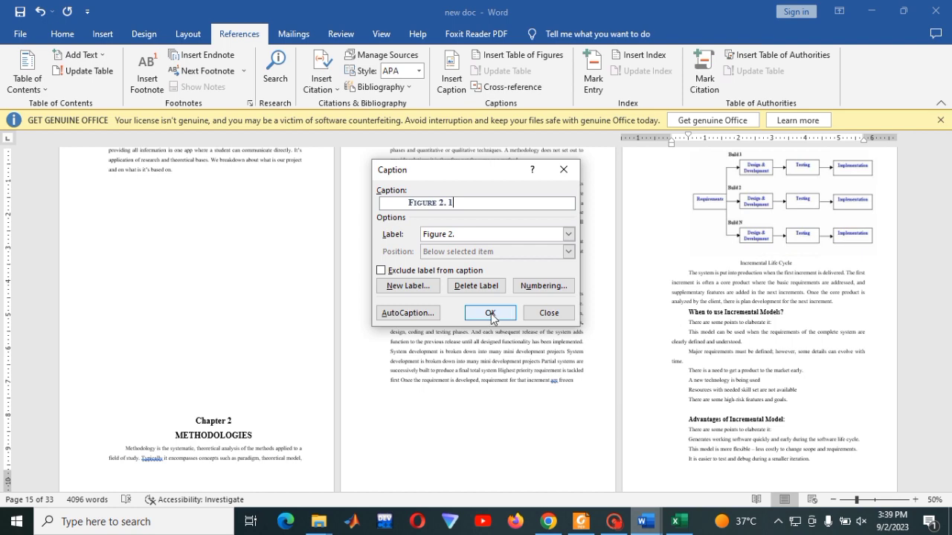
{"action": "left_click", "coordinate": [494, 316]}
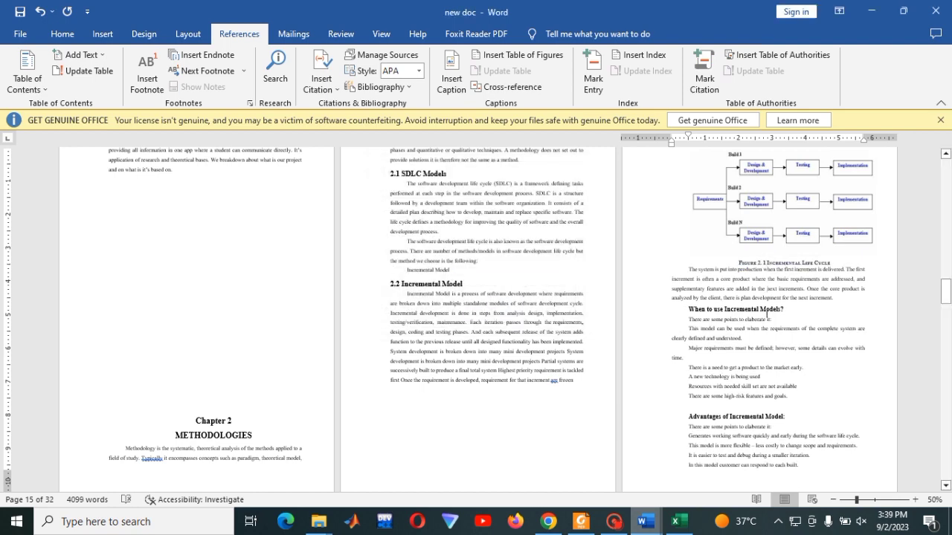
Step: Insert a "Figure 2." caption in front of the "Use Case Diagram of FYP" title
{"action": "scroll", "coordinate": [491, 313], "scroll_direction": "down", "scroll_amount": 10}
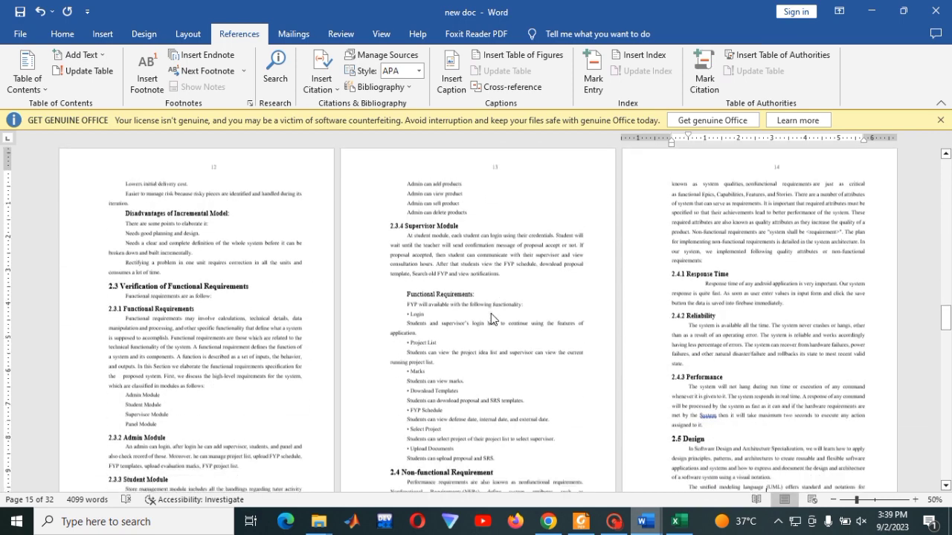
{"action": "scroll", "coordinate": [490, 313], "scroll_direction": "down", "scroll_amount": 4}
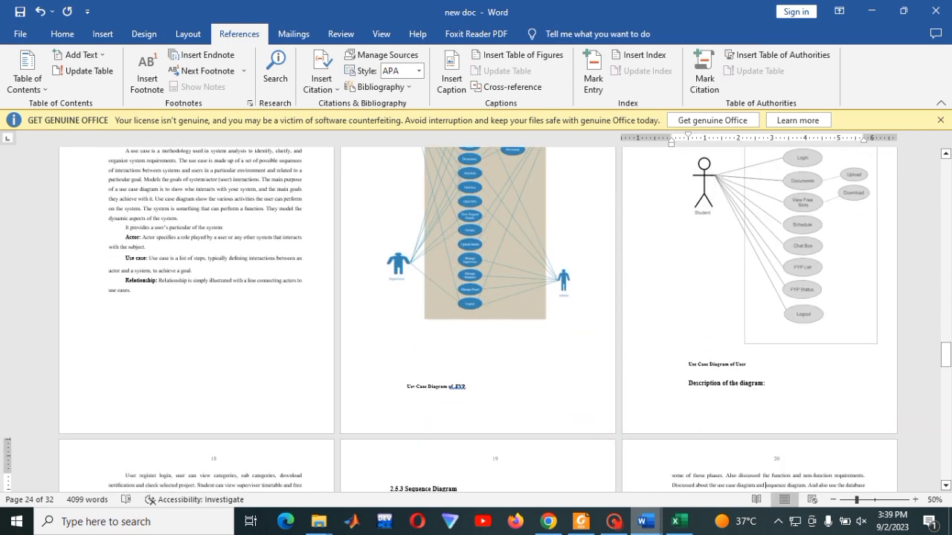
{"action": "left_click", "coordinate": [407, 387]}
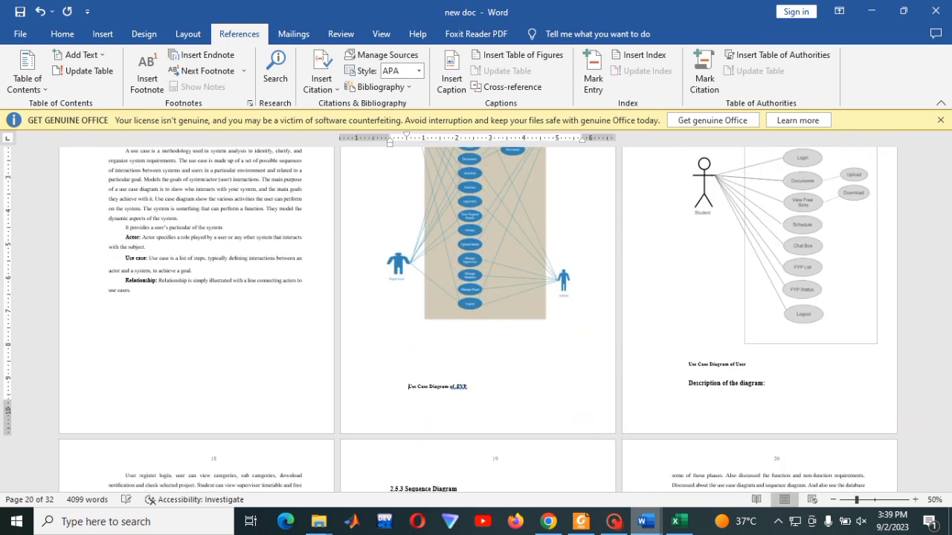
{"action": "left_click", "coordinate": [448, 63]}
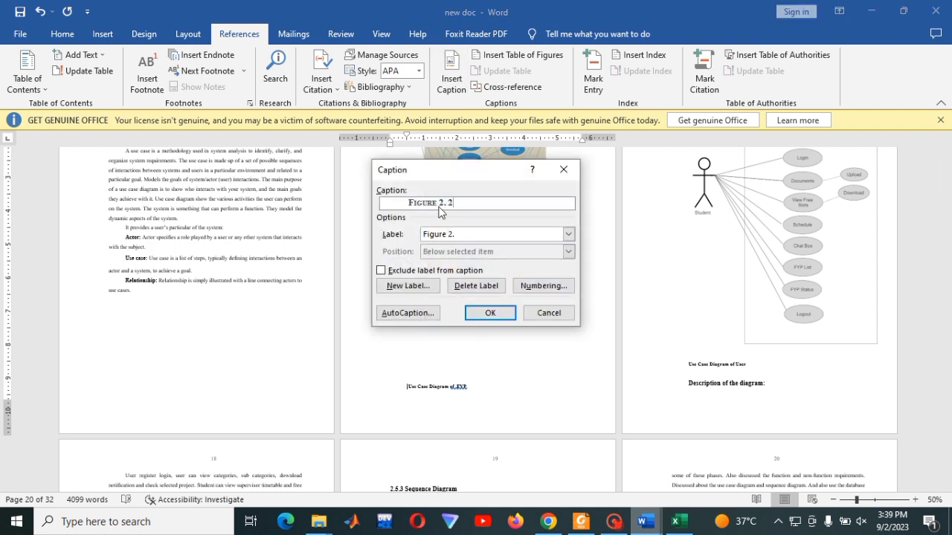
{"action": "left_click", "coordinate": [495, 314]}
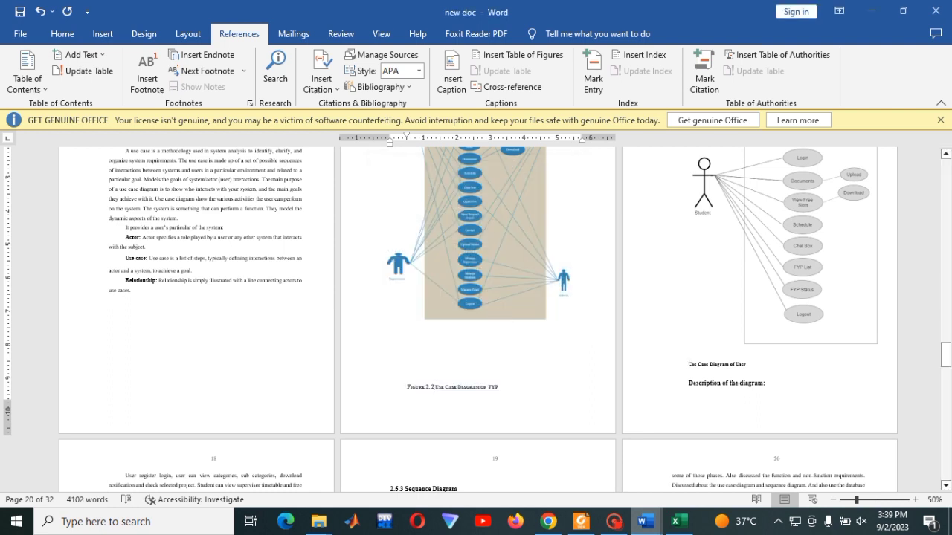
Step: Insert a "Figure 2." caption in front of the "Use Case Diagram of User" title
{"action": "left_click", "coordinate": [689, 364]}
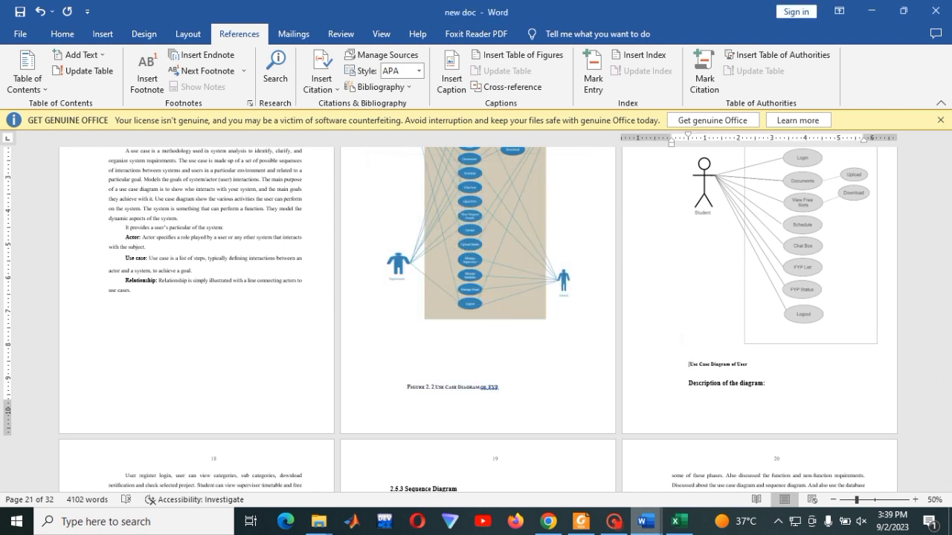
{"action": "left_click", "coordinate": [451, 74]}
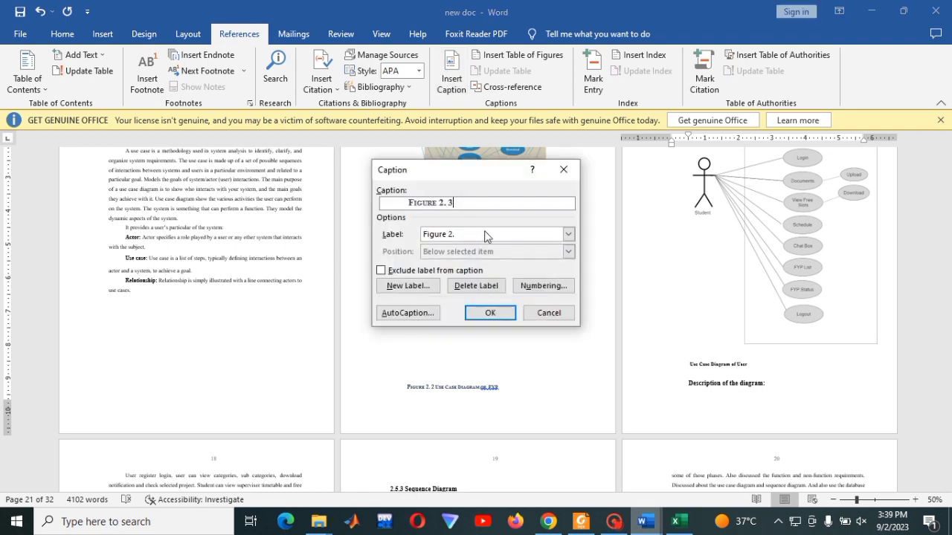
{"action": "left_click", "coordinate": [491, 313]}
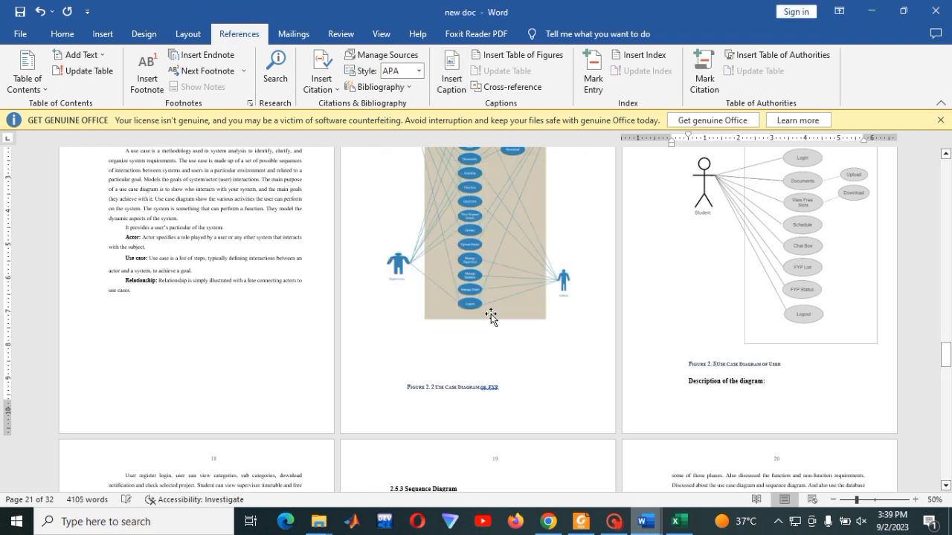
Step: Indent the "Sequence diagram of FYP" title and insert a "Figure 2." caption in front of it
{"action": "scroll", "coordinate": [491, 314], "scroll_direction": "down", "scroll_amount": 10}
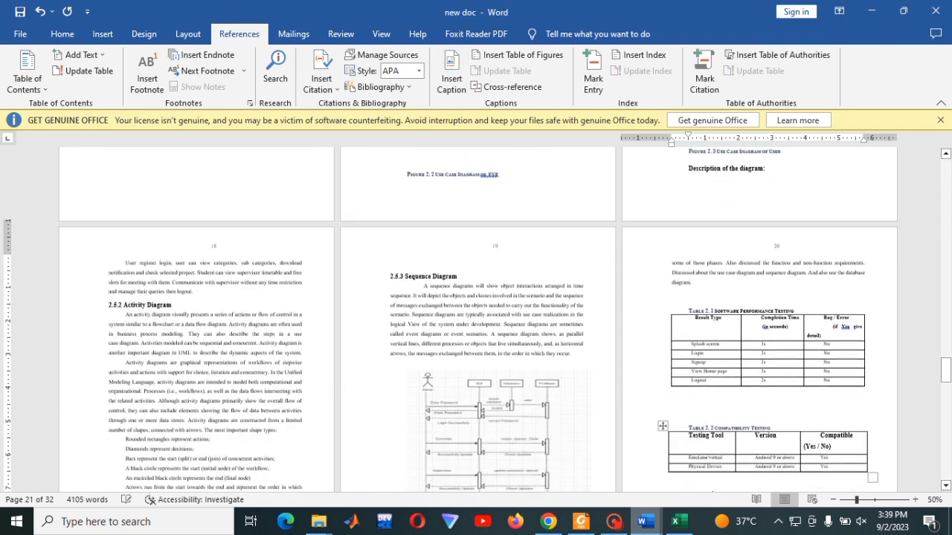
{"action": "scroll", "coordinate": [490, 313], "scroll_direction": "down", "scroll_amount": 2}
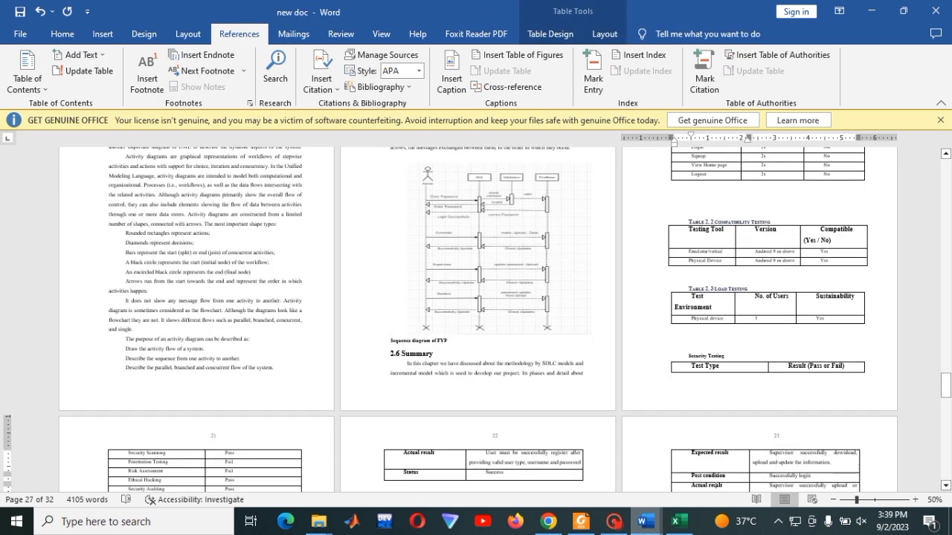
{"action": "left_click", "coordinate": [390, 341]}
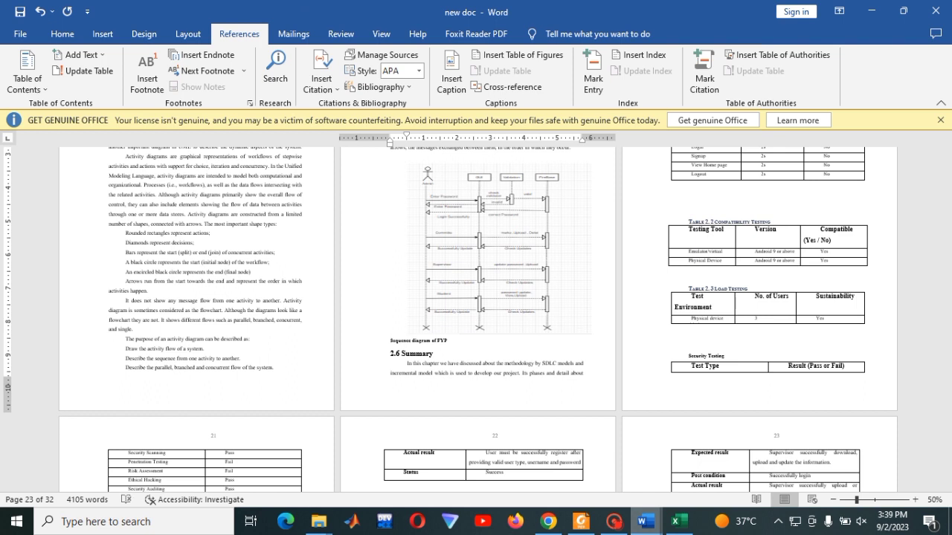
{"action": "key", "text": "ctrl+e"}
{"action": "left_click", "coordinate": [451, 72]}
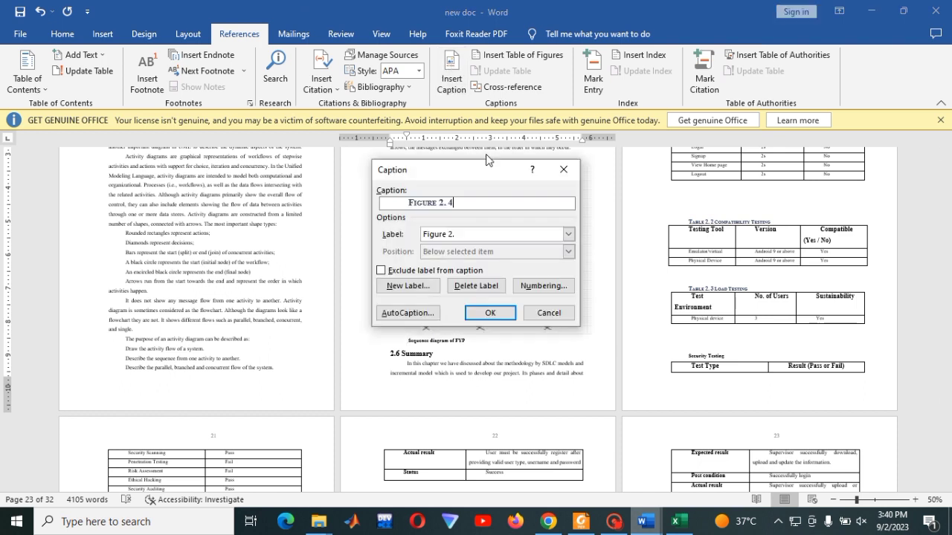
{"action": "left_click", "coordinate": [489, 313]}
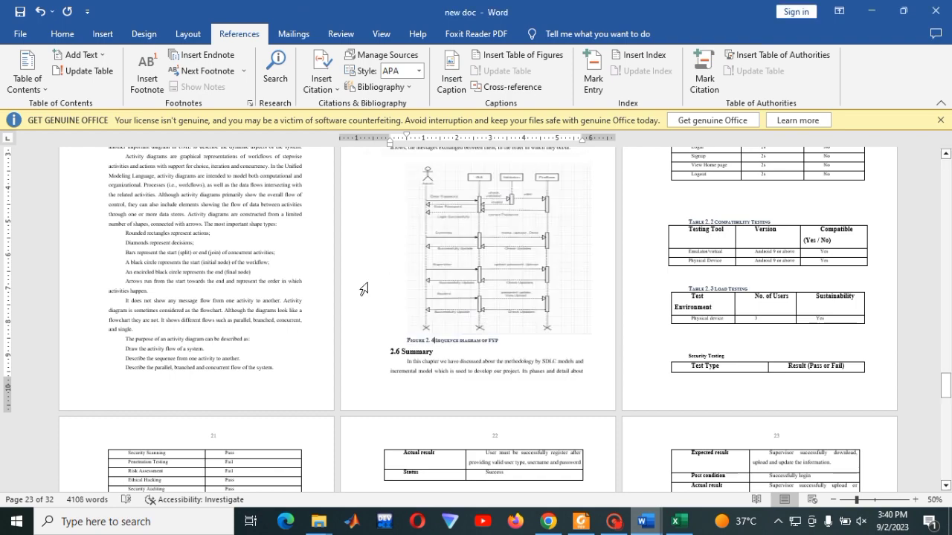
Step: Insert a table of figures for the "Figure 1." caption label under the LIST OF FIGURES heading
{"action": "scroll", "coordinate": [188, 282], "scroll_direction": "up", "scroll_amount": 10}
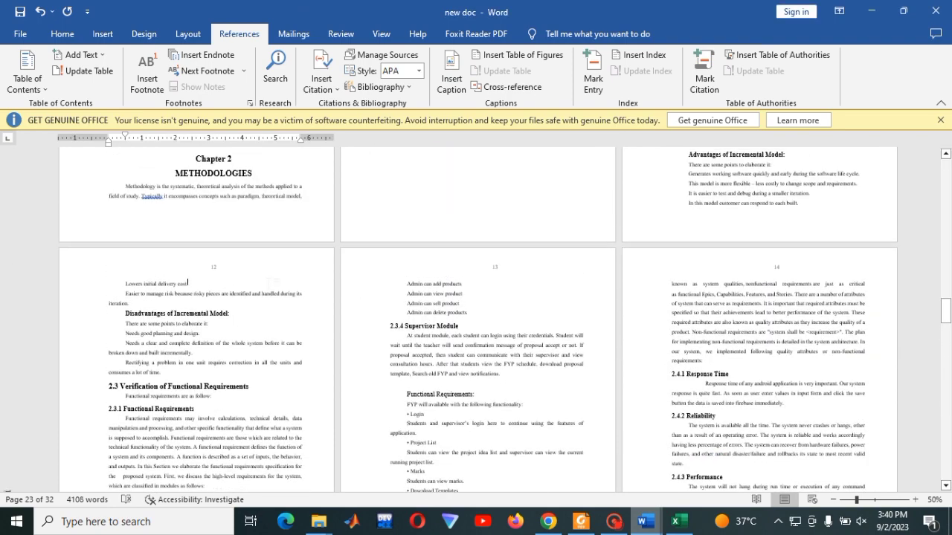
{"action": "scroll", "coordinate": [187, 282], "scroll_direction": "up", "scroll_amount": 15}
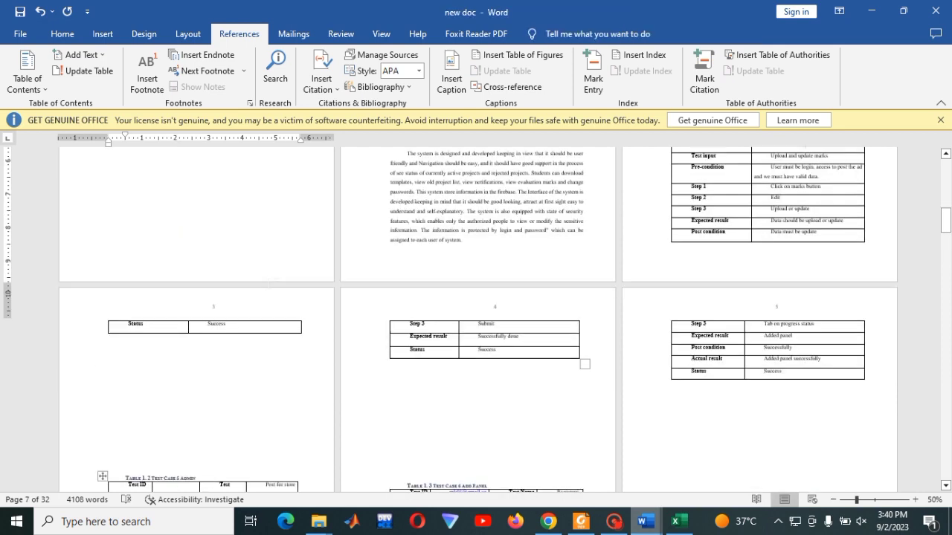
{"action": "scroll", "coordinate": [268, 283], "scroll_direction": "up", "scroll_amount": 20}
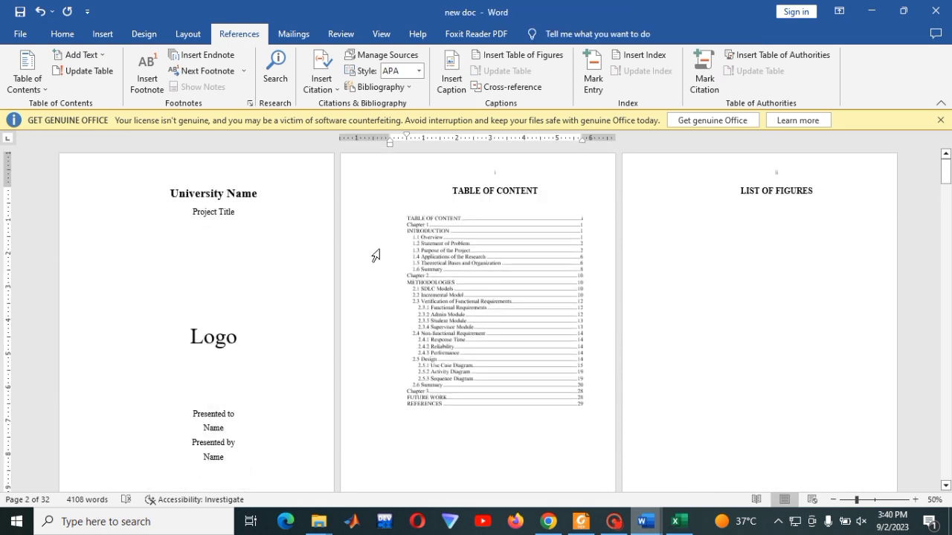
{"action": "left_click", "coordinate": [688, 213]}
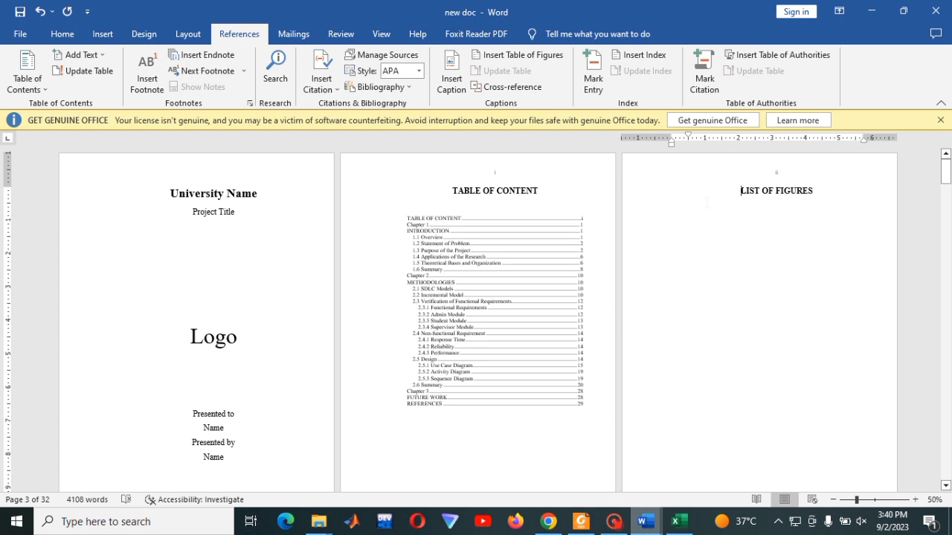
{"action": "left_click", "coordinate": [519, 55]}
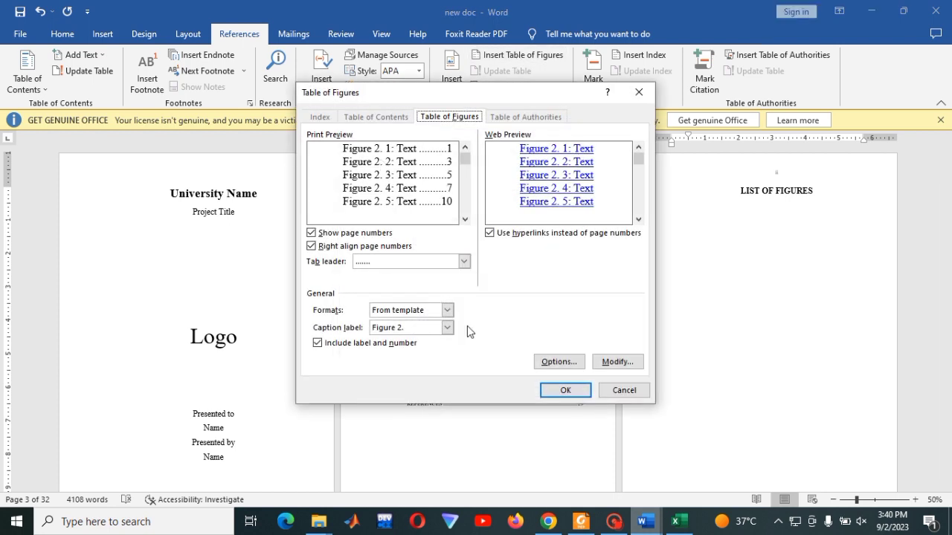
{"action": "left_click", "coordinate": [448, 330]}
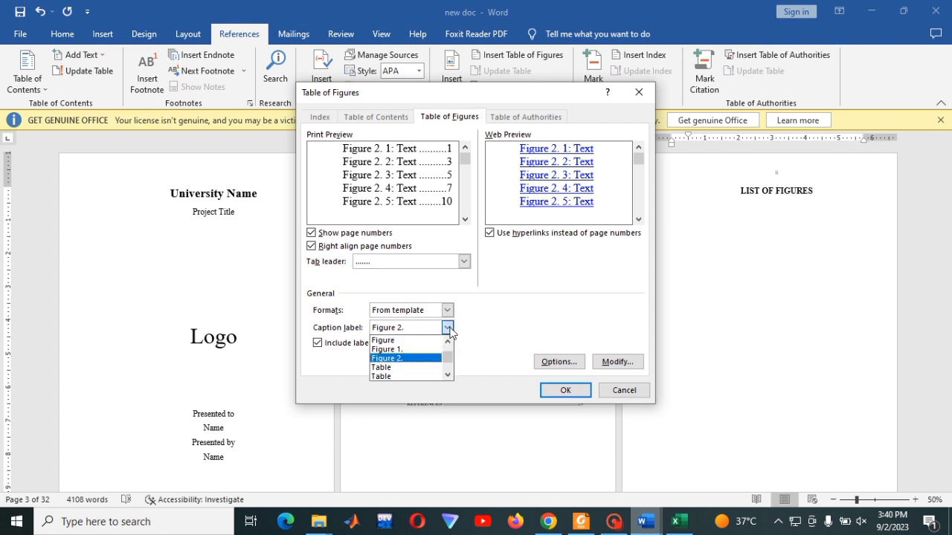
{"action": "left_click", "coordinate": [407, 349]}
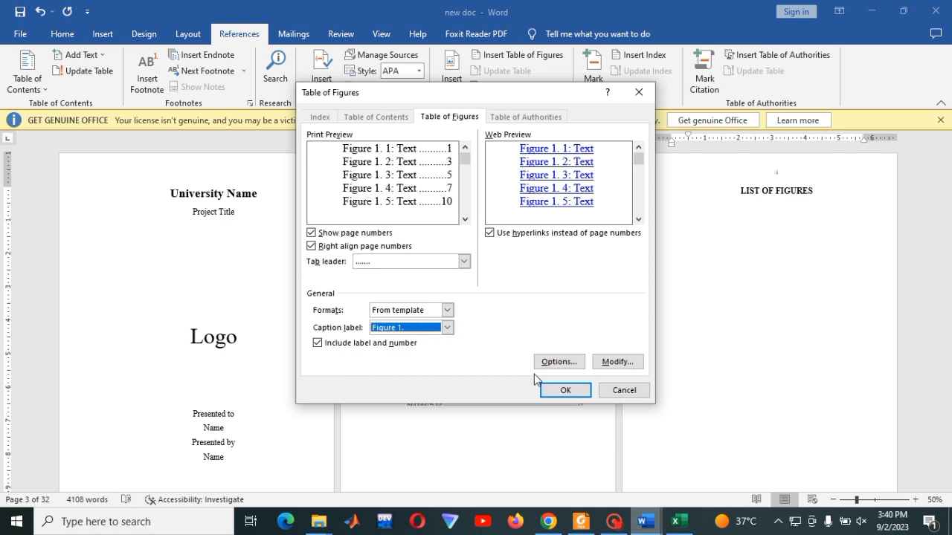
{"action": "left_click", "coordinate": [565, 393]}
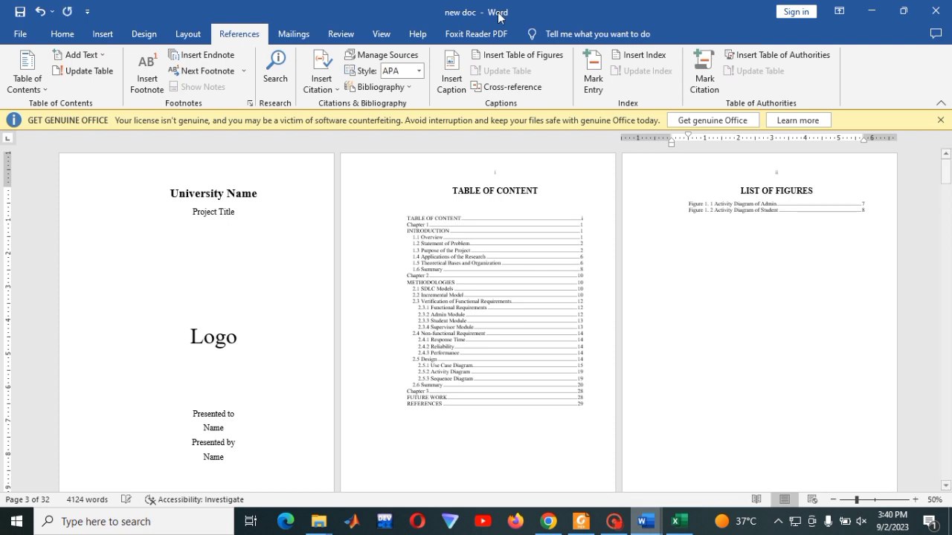
Step: Insert a table of figures for the "Figure 2." label below the Figure 1 entries and remove the blank line between the two lists
{"action": "left_click", "coordinate": [510, 58]}
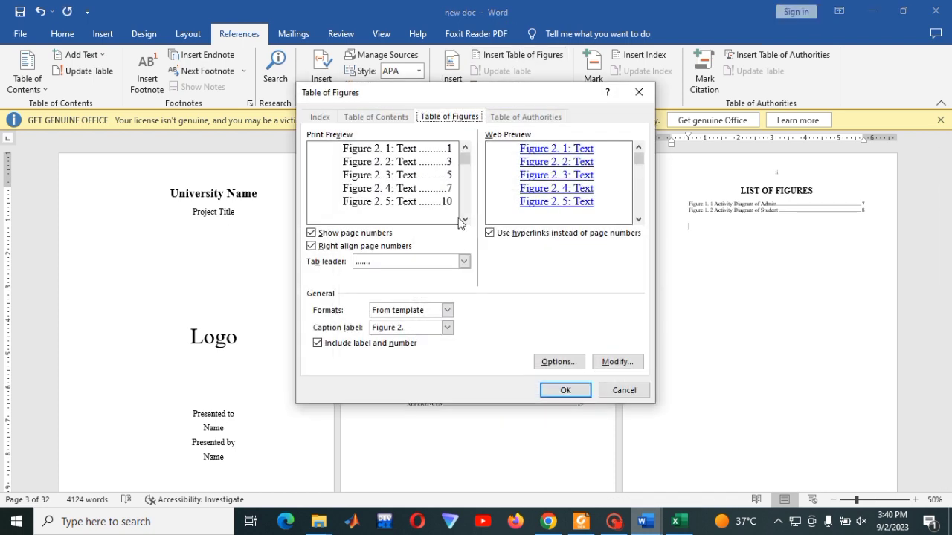
{"action": "left_click", "coordinate": [566, 390]}
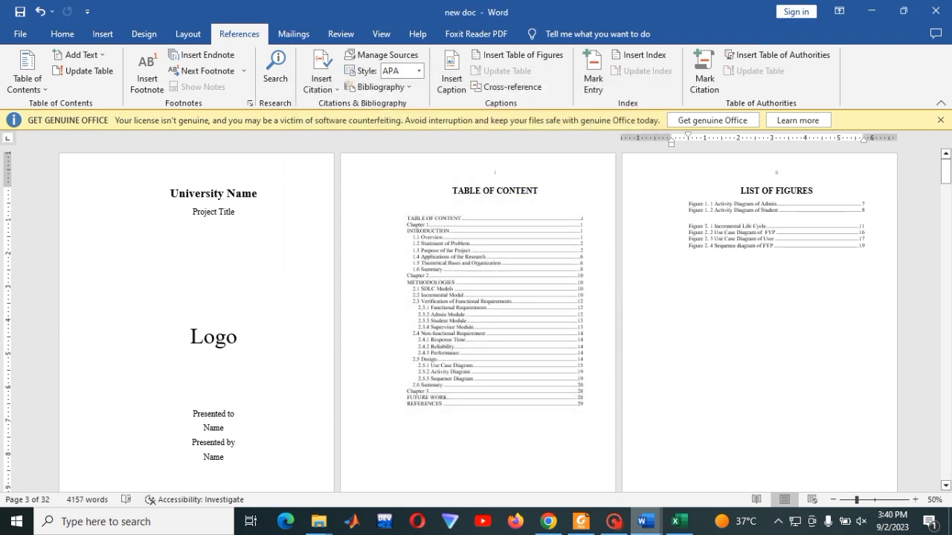
{"action": "left_click", "coordinate": [864, 211]}
{"action": "key", "text": "Delete"}
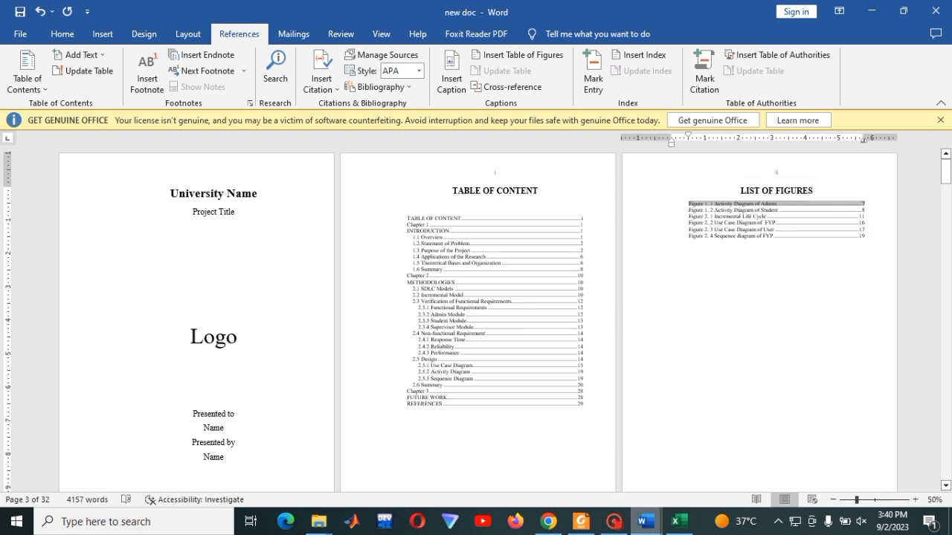
Step: Set the line spacing of all List of Figures entries to Single
{"action": "left_click_drag", "start_coordinate": [864, 237], "coordinate": [696, 209]}
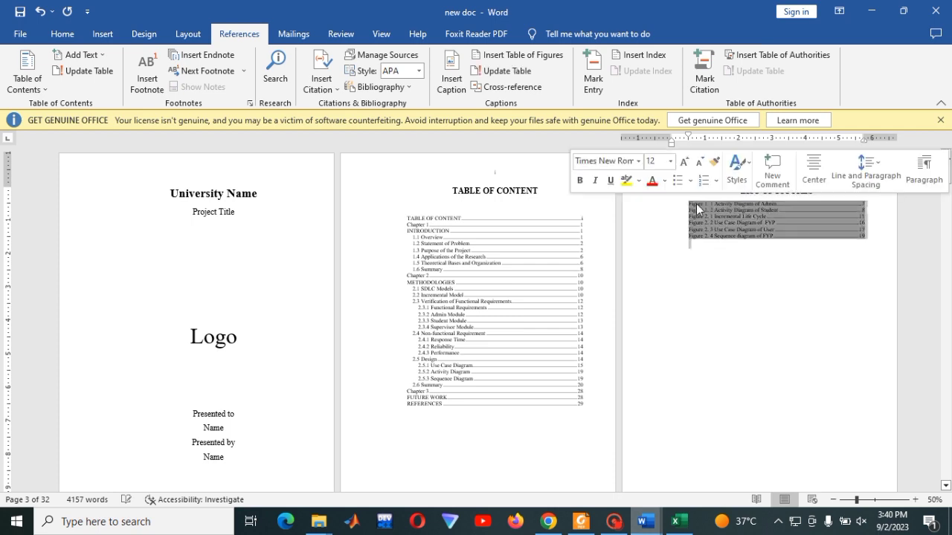
{"action": "left_click", "coordinate": [59, 37]}
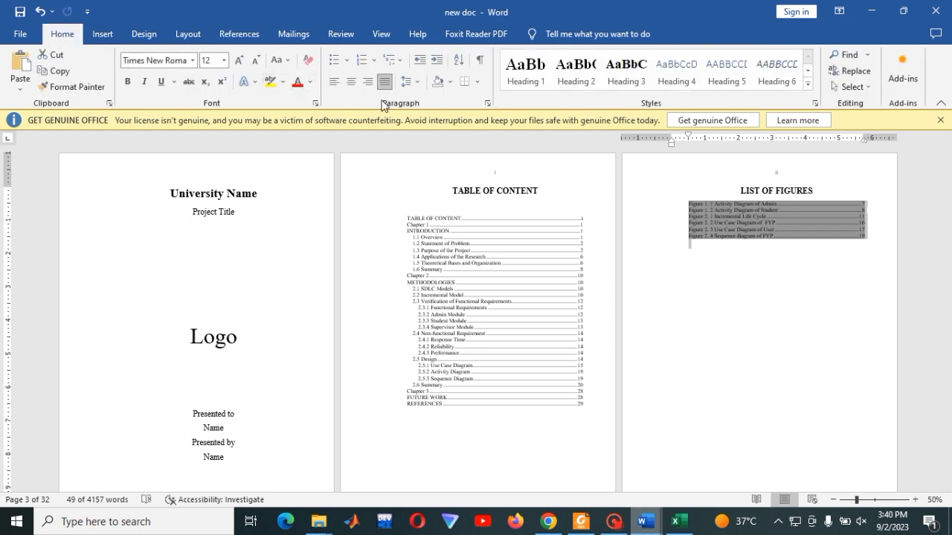
{"action": "left_click", "coordinate": [487, 104]}
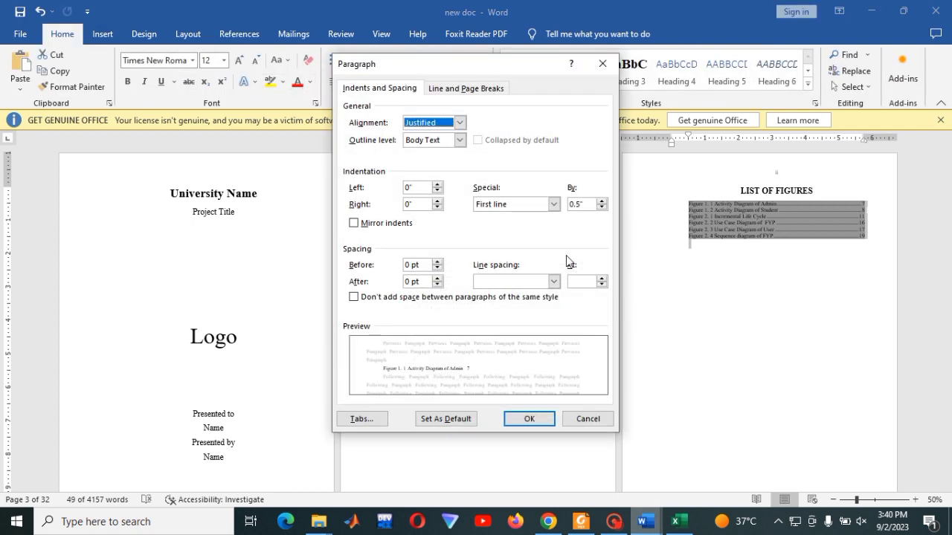
{"action": "left_click", "coordinate": [553, 281]}
{"action": "left_click", "coordinate": [499, 295]}
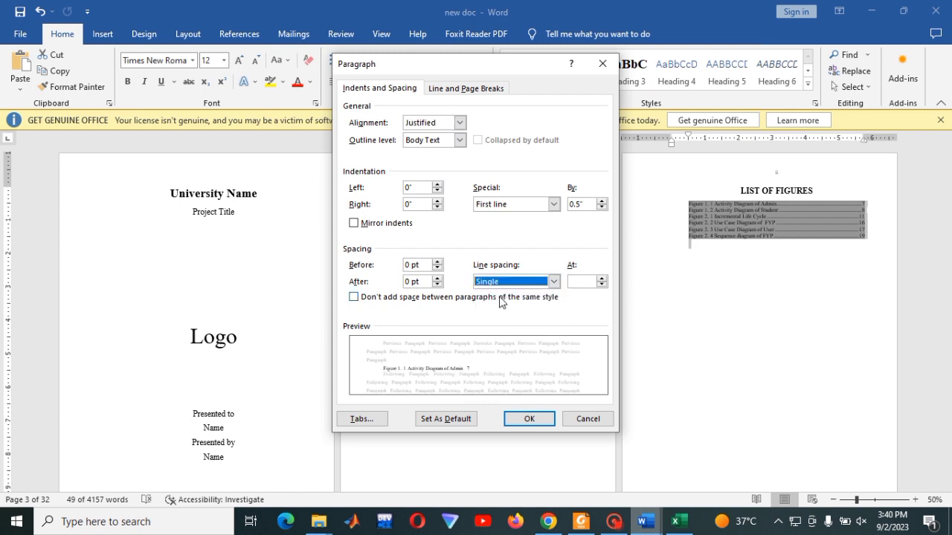
{"action": "left_click", "coordinate": [528, 419]}
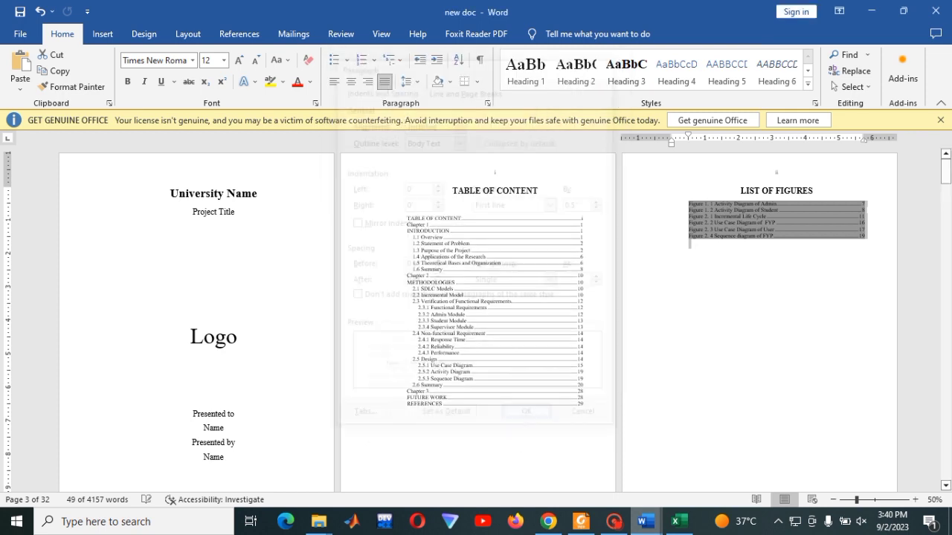
{"action": "left_click", "coordinate": [746, 376]}
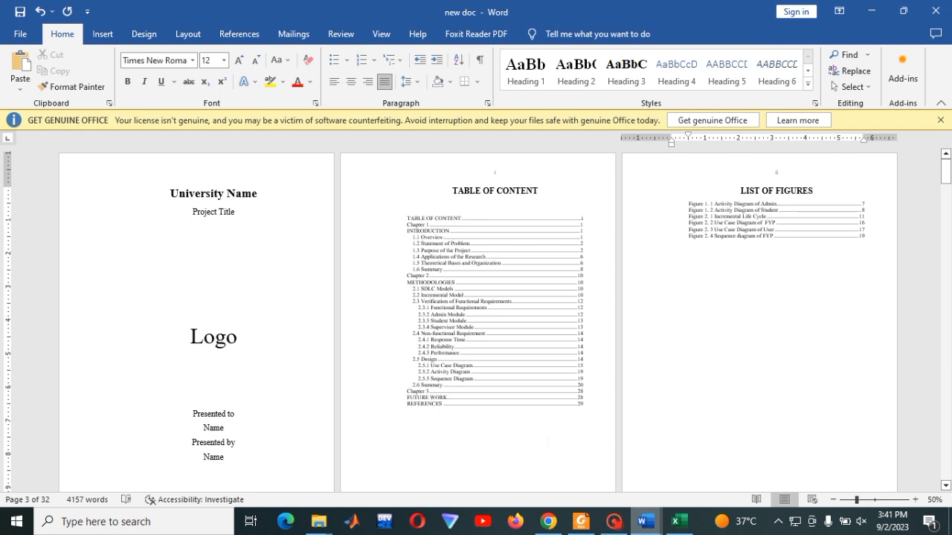
Step: Update the entire table of contents, including its entries as well as the page numbers
{"action": "left_click", "coordinate": [407, 445]}
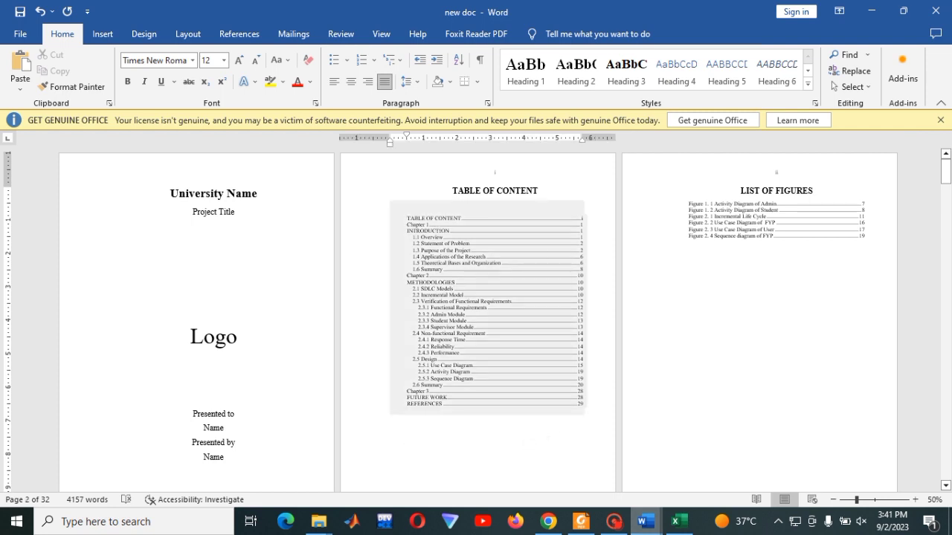
{"action": "right_click", "coordinate": [451, 248]}
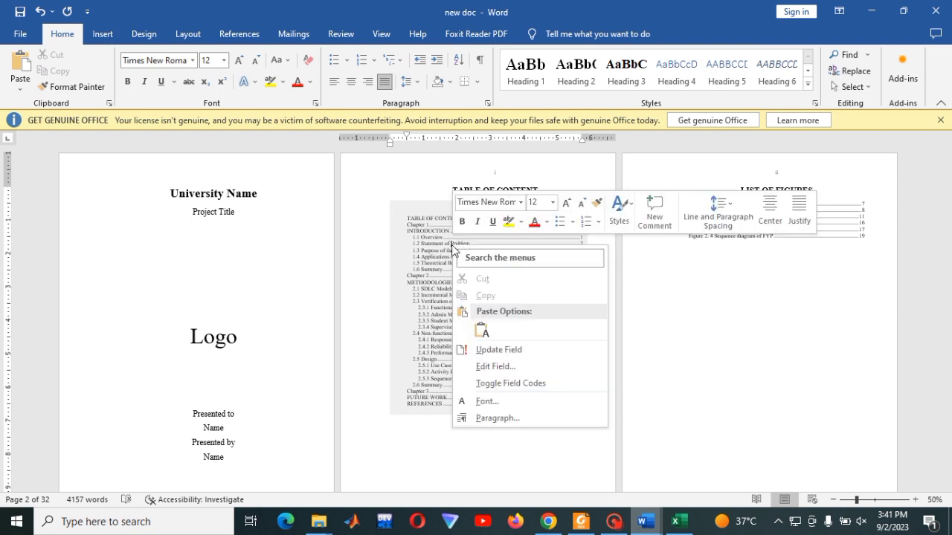
{"action": "left_click", "coordinate": [489, 348]}
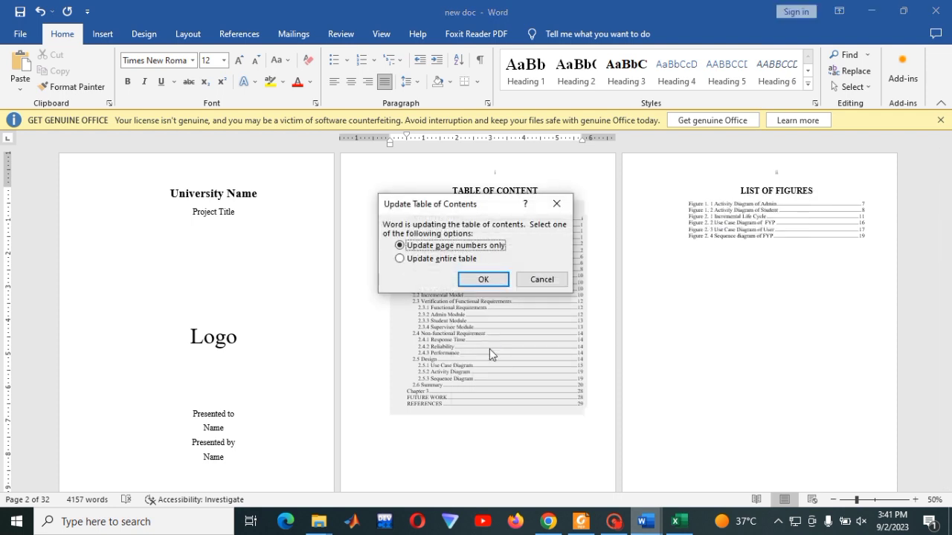
{"action": "left_click", "coordinate": [401, 258]}
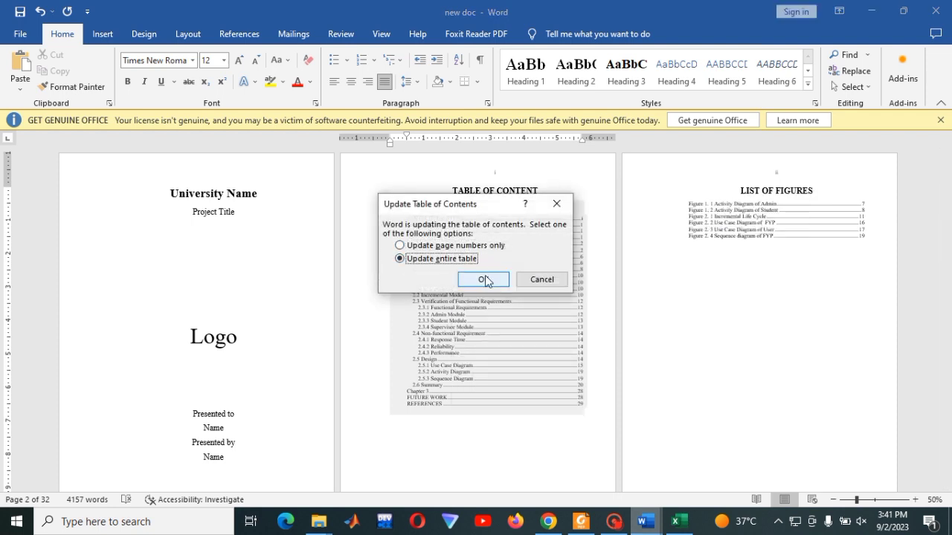
{"action": "left_click", "coordinate": [483, 279]}
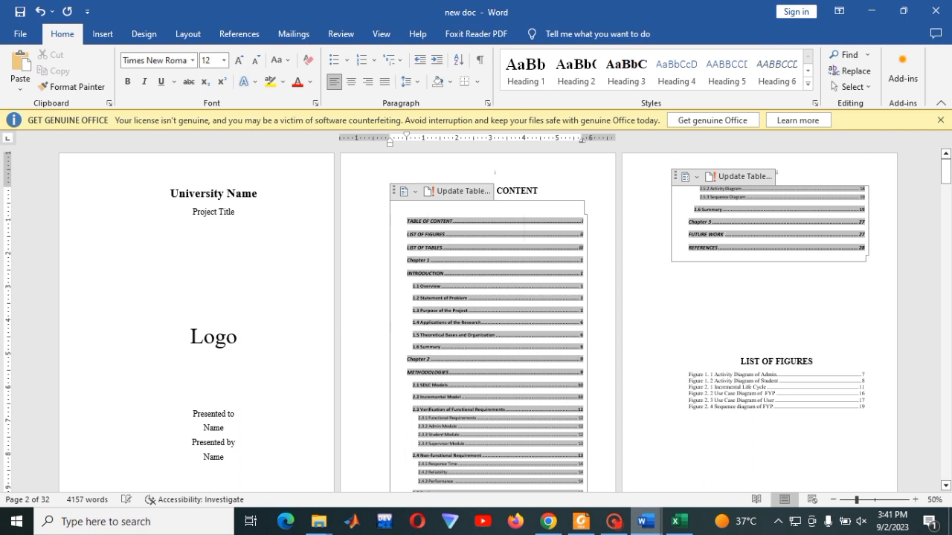
Step: Format all table of contents entries in Times New Roman, size 12
{"action": "left_click_drag", "start_coordinate": [523, 225], "coordinate": [822, 272]}
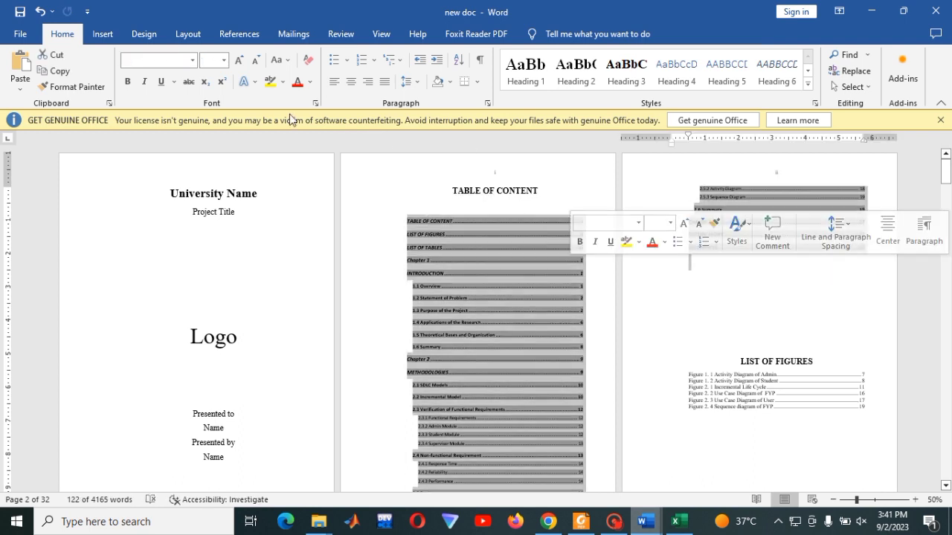
{"action": "left_click", "coordinate": [193, 60]}
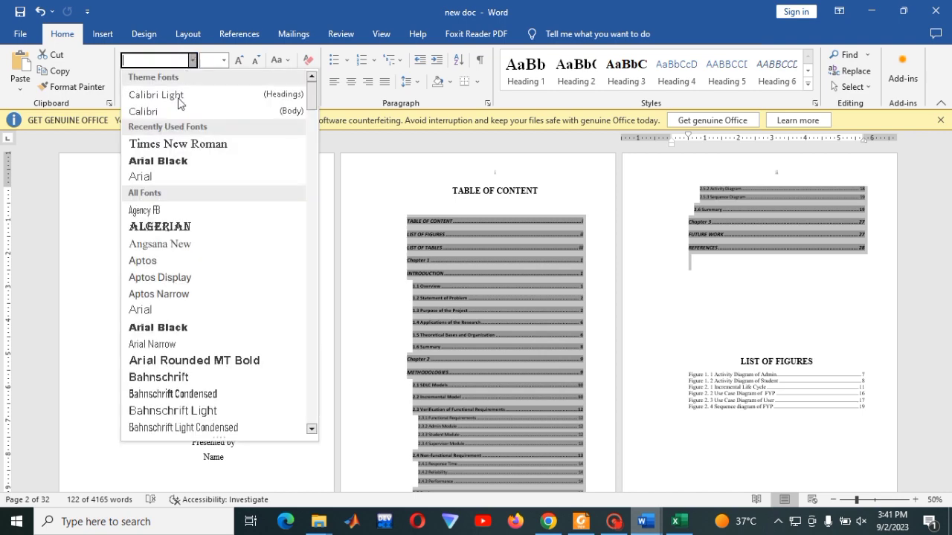
{"action": "left_click", "coordinate": [182, 144]}
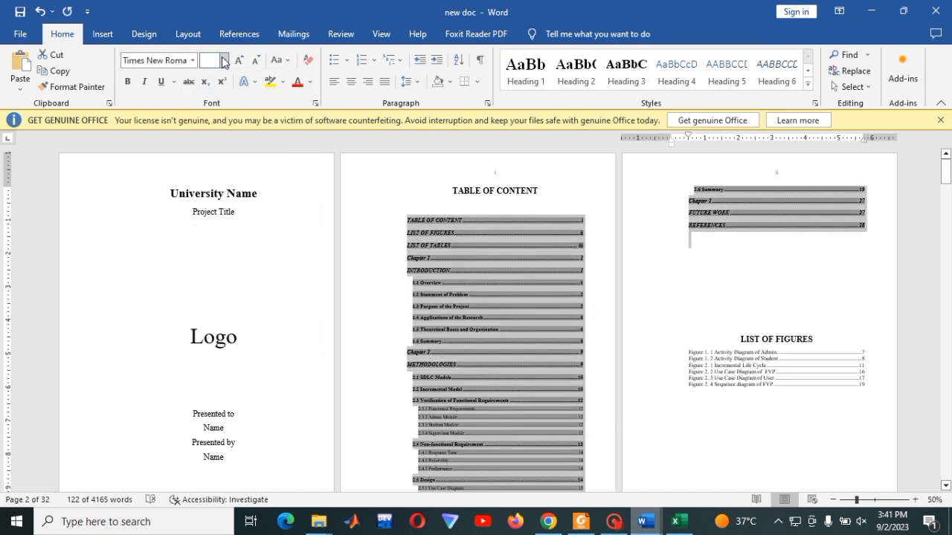
{"action": "left_click", "coordinate": [223, 60]}
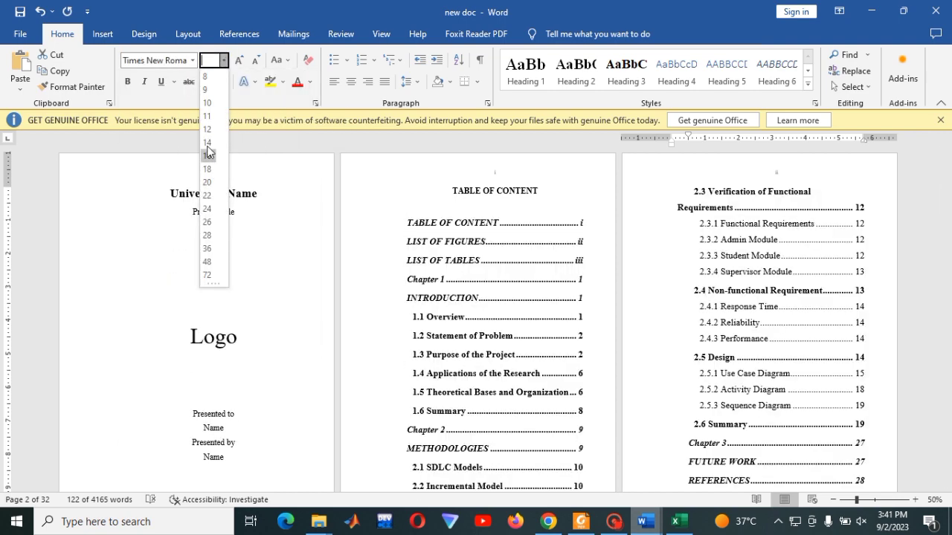
{"action": "left_click", "coordinate": [206, 129]}
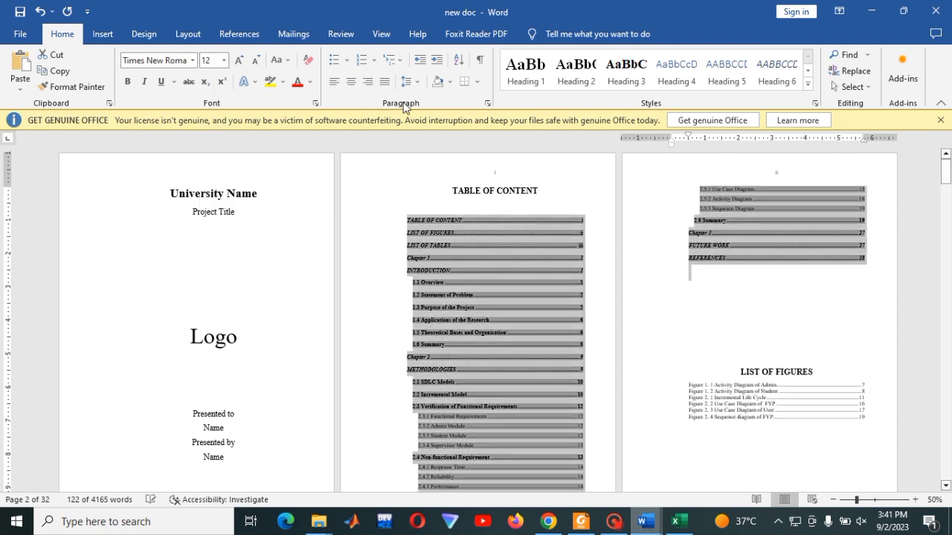
Step: Set the table of contents entries to 0 pt spacing before and Single line spacing
{"action": "left_click", "coordinate": [487, 104]}
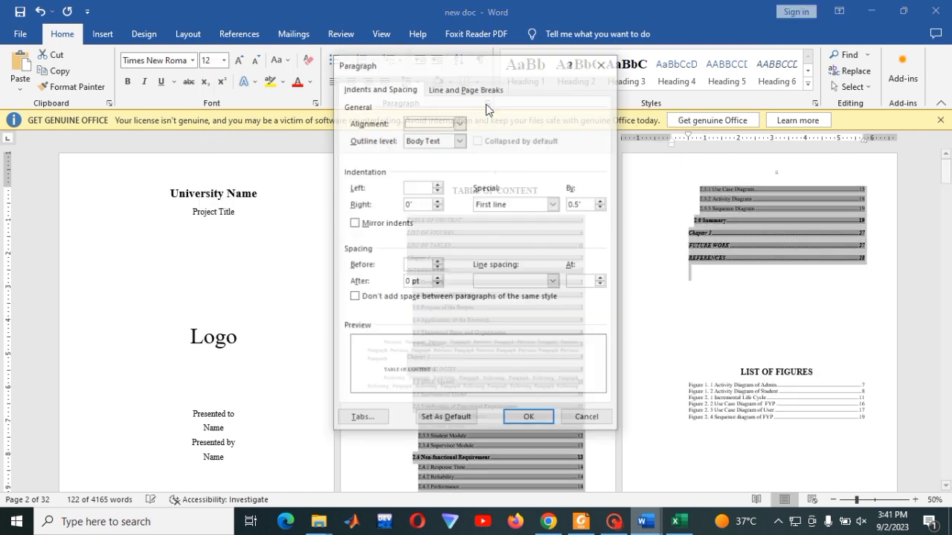
{"action": "left_click", "coordinate": [438, 269]}
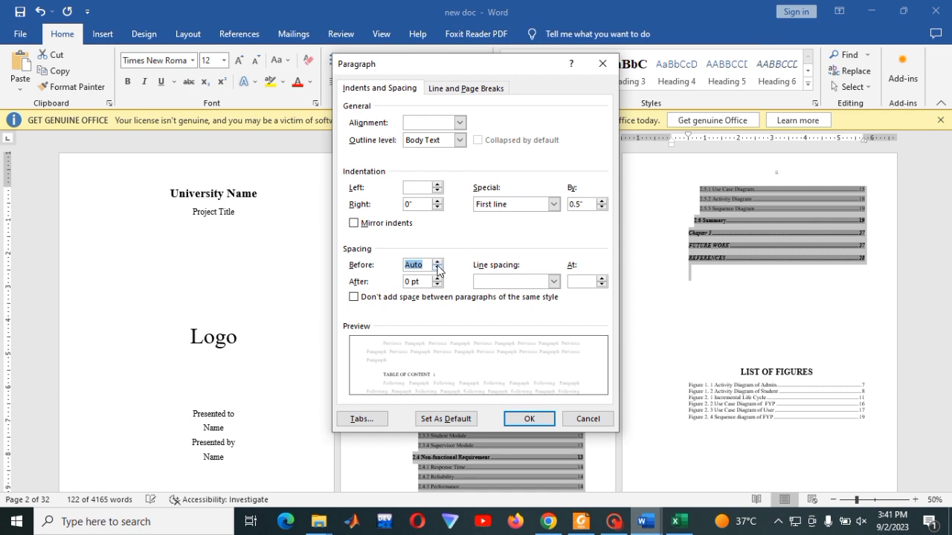
{"action": "left_click", "coordinate": [437, 268]}
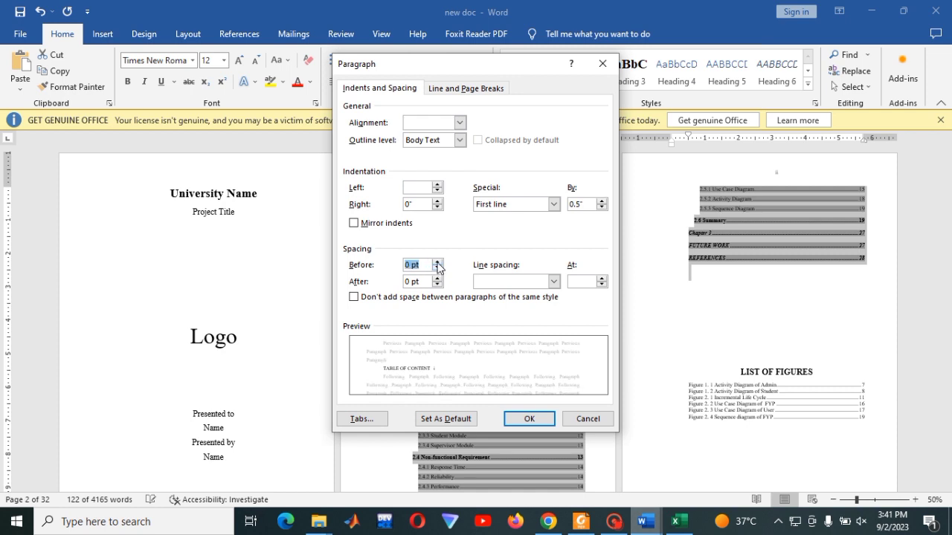
{"action": "left_click", "coordinate": [554, 282]}
{"action": "left_click", "coordinate": [506, 293]}
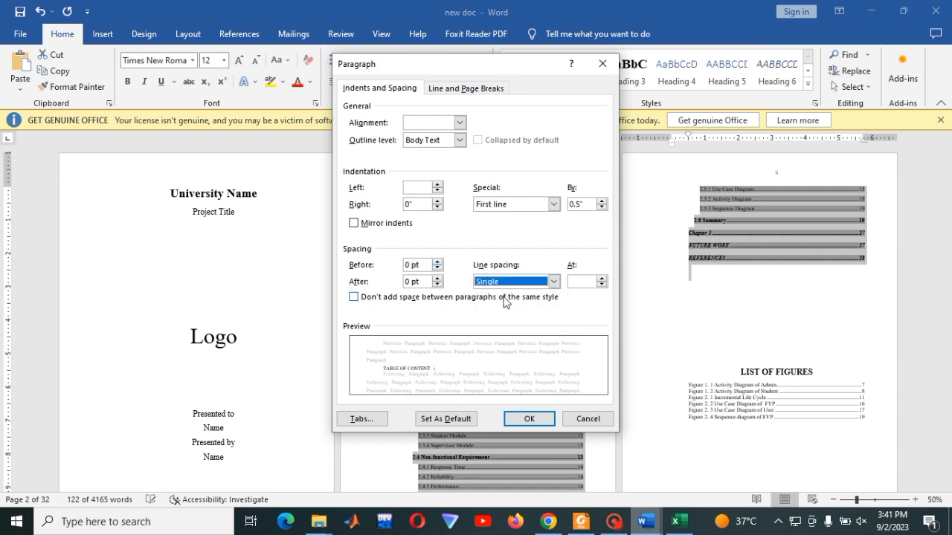
{"action": "left_click", "coordinate": [528, 421]}
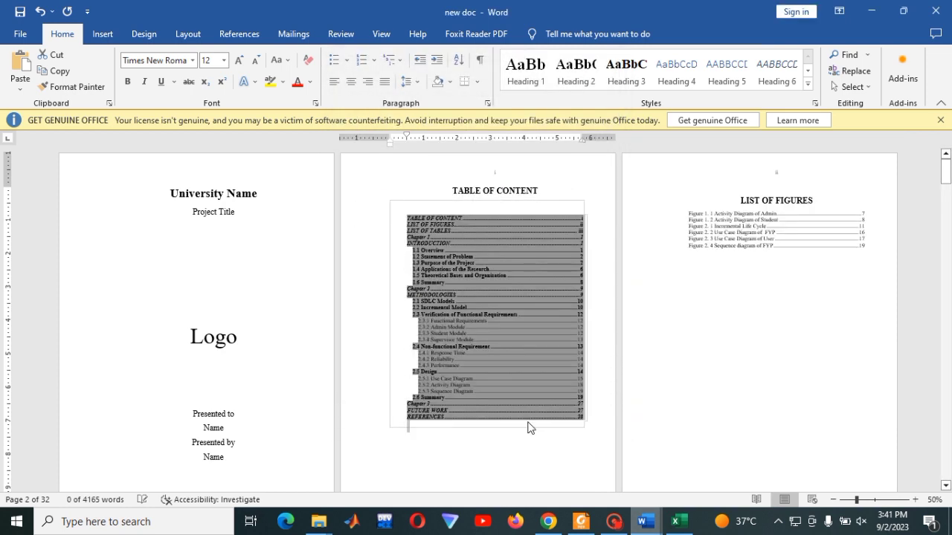
Step: Remove the bold and italic formatting from all table of contents entries
{"action": "left_click", "coordinate": [127, 82]}
{"action": "left_click", "coordinate": [127, 83]}
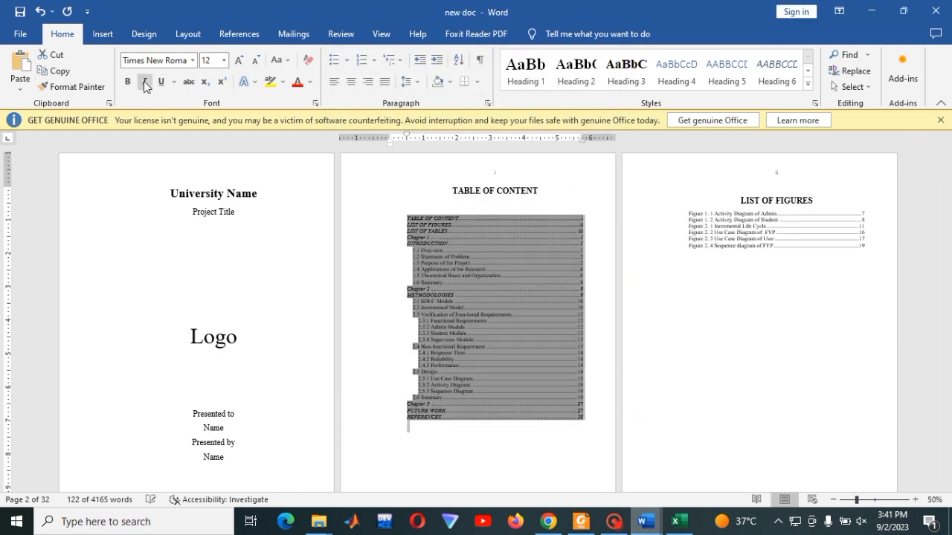
{"action": "left_click", "coordinate": [145, 84]}
{"action": "left_click", "coordinate": [145, 84]}
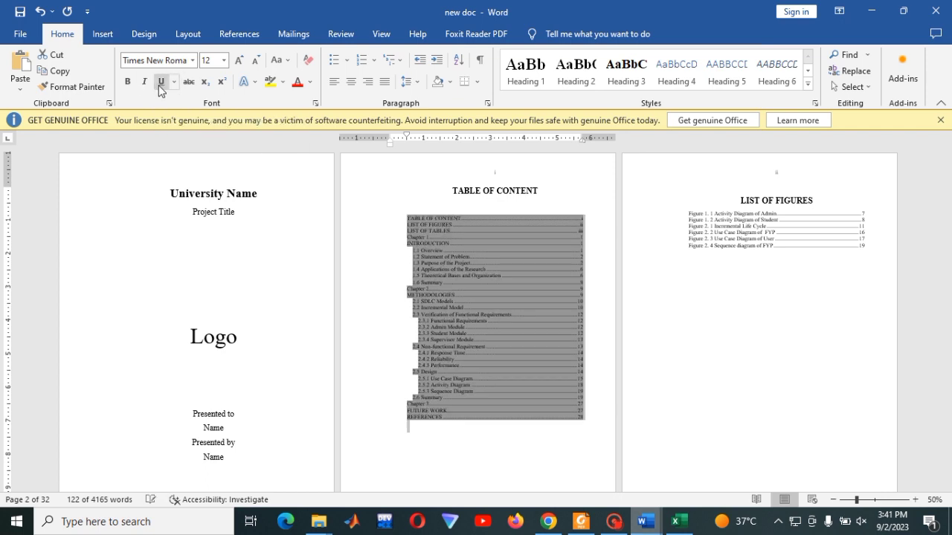
{"action": "left_click", "coordinate": [157, 86]}
{"action": "left_click", "coordinate": [159, 88]}
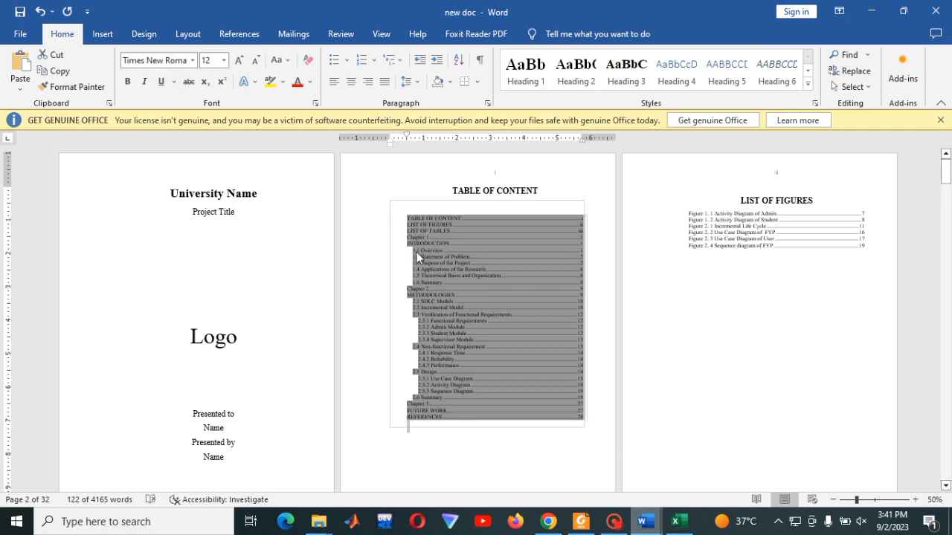
Step: Review the title page and the beginning of the table of contents at a larger zoom
{"action": "left_click", "coordinate": [482, 447]}
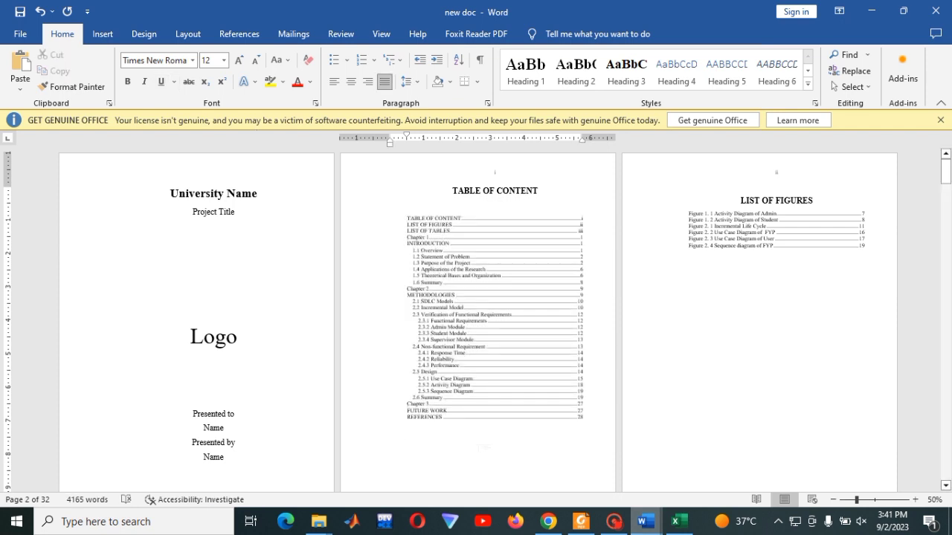
{"action": "left_click", "coordinate": [266, 312]}
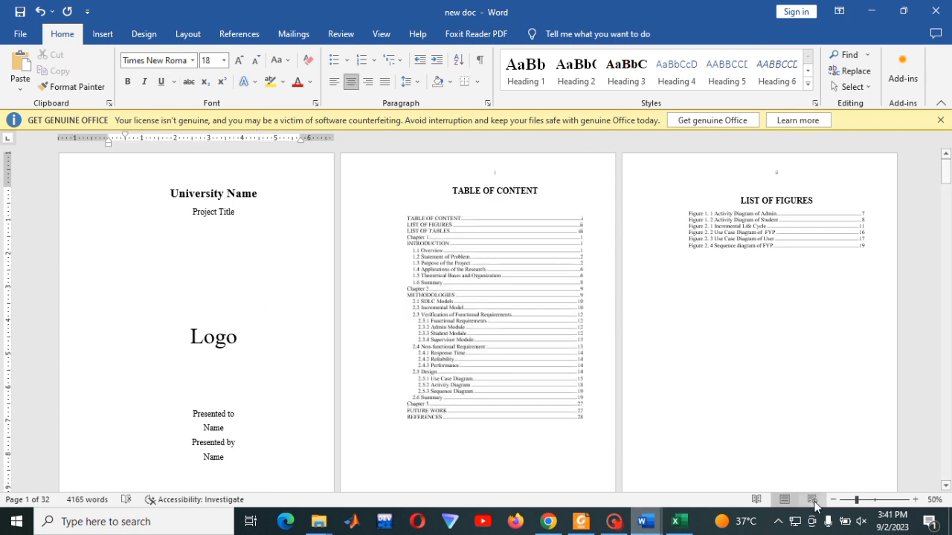
{"action": "left_click", "coordinate": [873, 501]}
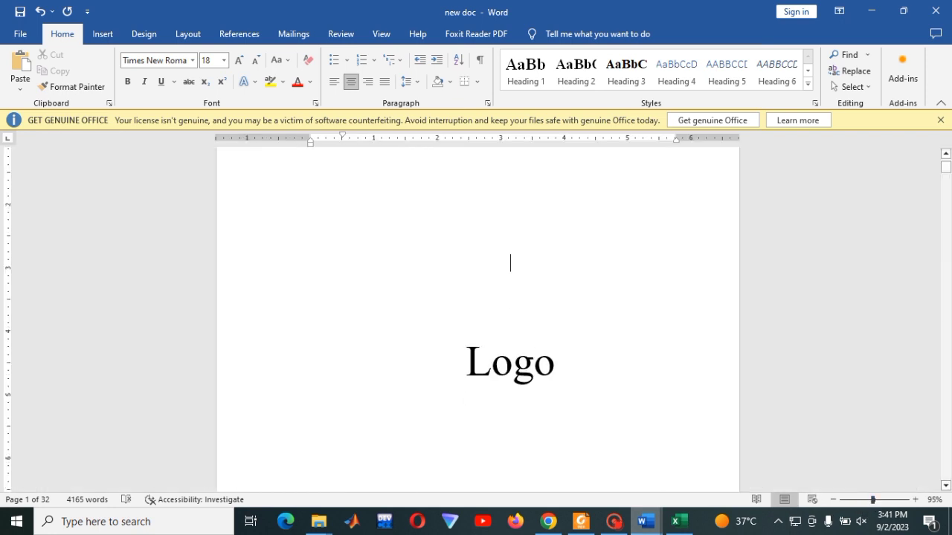
{"action": "key", "text": "Up"}
{"action": "key", "text": "Up"}
{"action": "key", "text": "Up"}
{"action": "key", "text": "Up"}
{"action": "key", "text": "Down"}
{"action": "key", "text": "Down"}
{"action": "key", "text": "Down"}
{"action": "key", "text": "Down"}
{"action": "key", "text": "Down"}
{"action": "key", "text": "Down"}
{"action": "key", "text": "Down"}
{"action": "key", "text": "Down"}
{"action": "key", "text": "Down"}
{"action": "key", "text": "Down"}
{"action": "key", "text": "Down"}
{"action": "key", "text": "Down"}
{"action": "key", "text": "Down"}
{"action": "key", "text": "Down"}
{"action": "key", "text": "Down"}
{"action": "key", "text": "Down"}
{"action": "key", "text": "Down"}
{"action": "key", "text": "Down"}
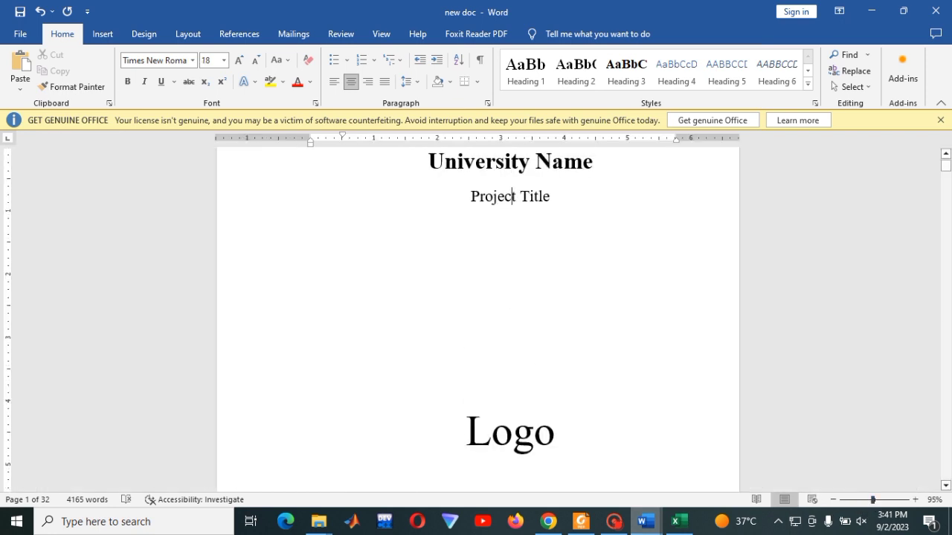
{"action": "key", "text": "Down"}
{"action": "key", "text": "Down"}
{"action": "key", "text": "Down"}
{"action": "key", "text": "Down"}
{"action": "key", "text": "Down"}
{"action": "key", "text": "Down"}
{"action": "key", "text": "Down"}
{"action": "key", "text": "Down"}
{"action": "key", "text": "Down"}
{"action": "key", "text": "Down"}
{"action": "key", "text": "Down"}
{"action": "key", "text": "Down"}
{"action": "key", "text": "Down"}
{"action": "key", "text": "Down"}
{"action": "key", "text": "Down"}
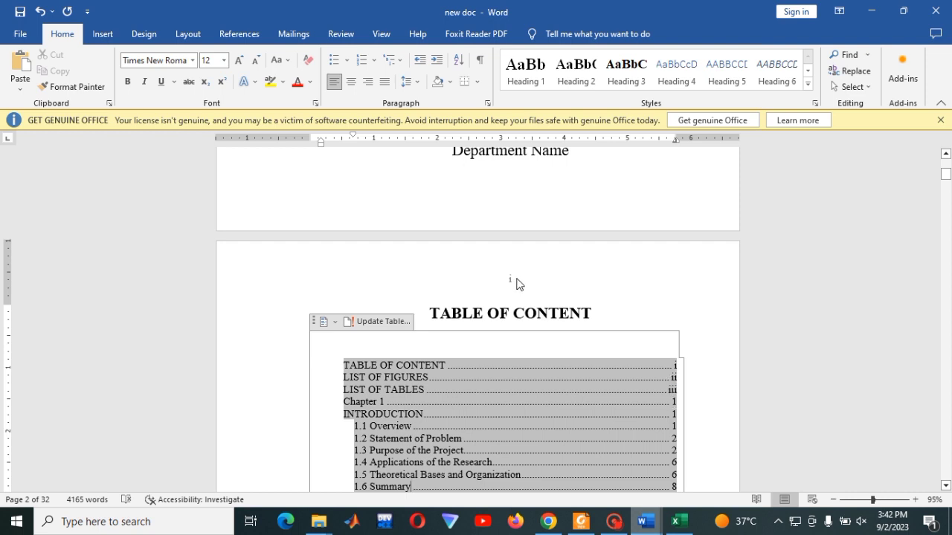
Step: Set the page numbering of the table of contents section to start at ii, keeping the lowercase Roman format
{"action": "left_click", "coordinate": [517, 280]}
{"action": "double_click", "coordinate": [516, 279]}
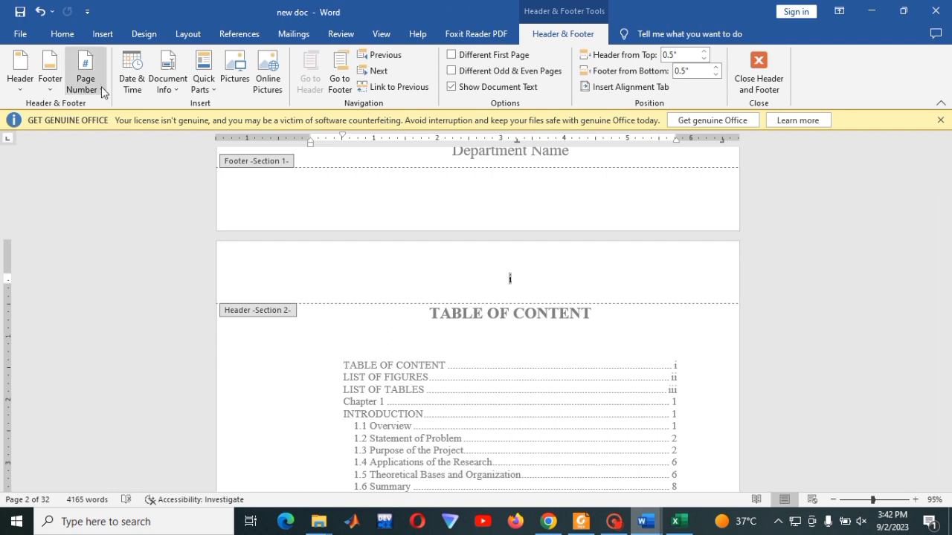
{"action": "left_click", "coordinate": [101, 86]}
{"action": "left_click", "coordinate": [125, 170]}
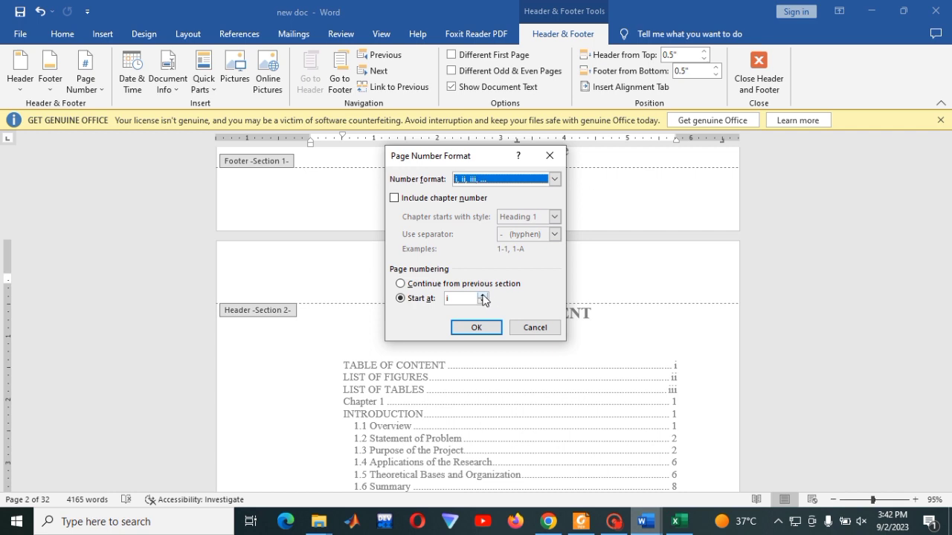
{"action": "left_click", "coordinate": [482, 295]}
{"action": "left_click", "coordinate": [473, 330]}
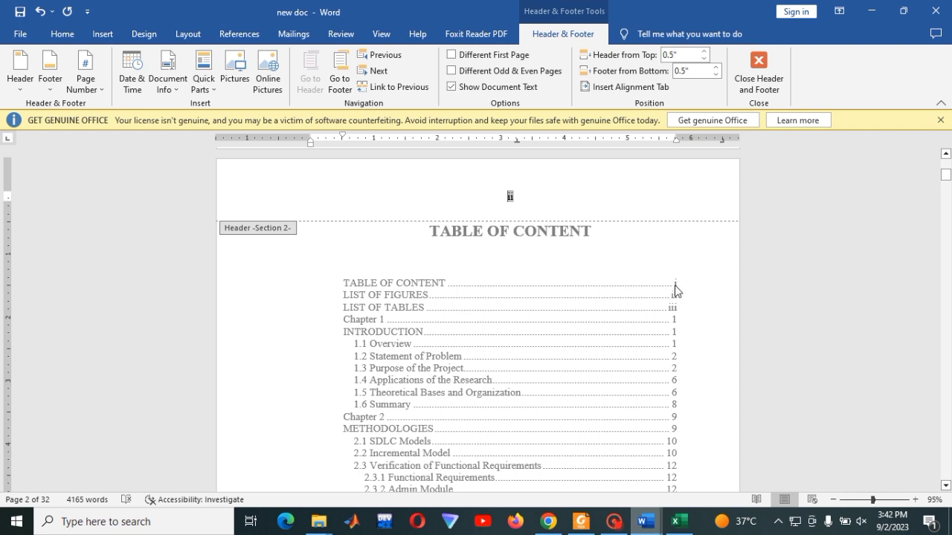
{"action": "double_click", "coordinate": [585, 296]}
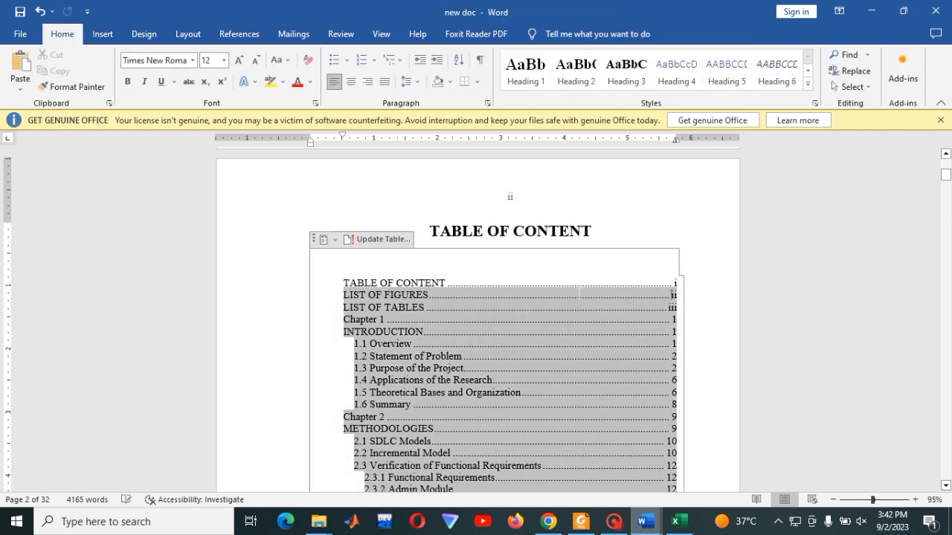
Step: Update only the page numbers in the table of contents
{"action": "right_click", "coordinate": [579, 294]}
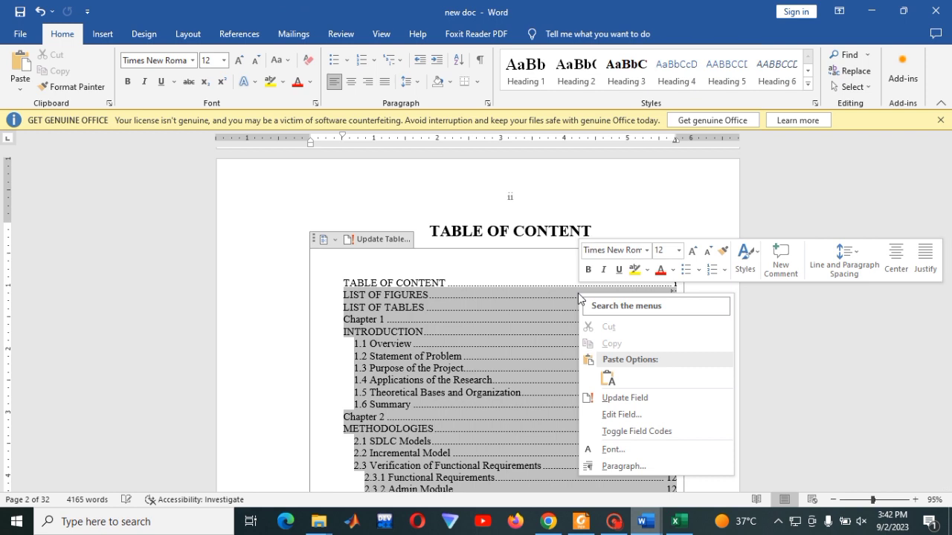
{"action": "left_click", "coordinate": [611, 400]}
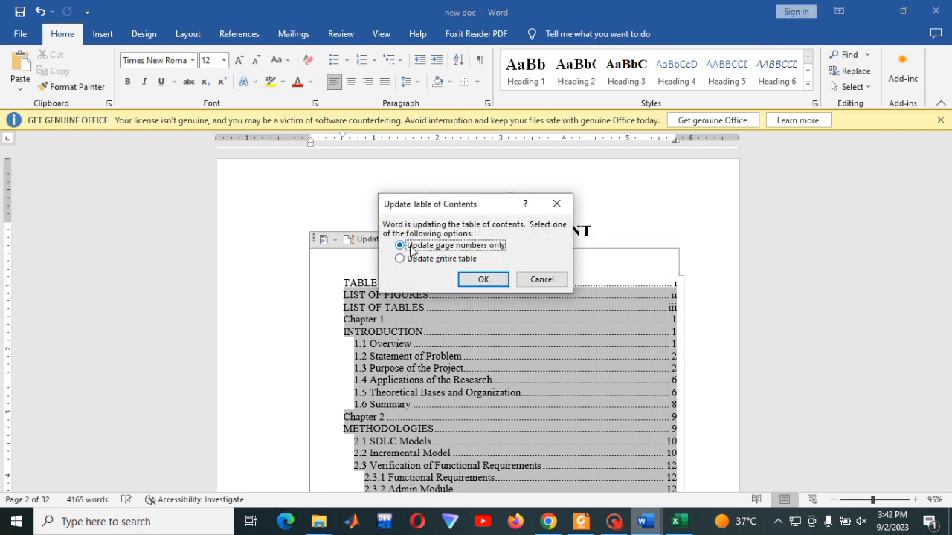
{"action": "left_click", "coordinate": [484, 279]}
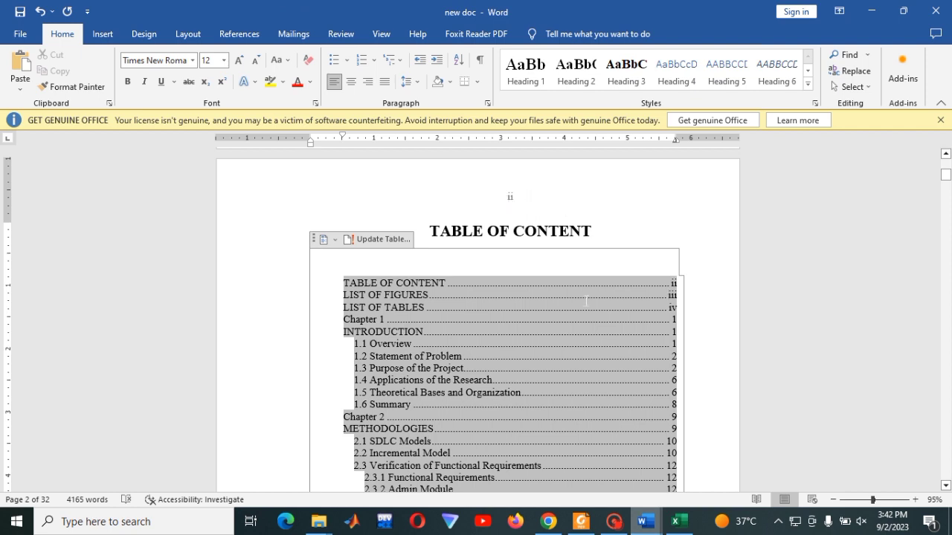
Step: Check the table of contents entries and their page numbers against the page number in the header
{"action": "left_click", "coordinate": [518, 363]}
{"action": "left_click", "coordinate": [538, 408]}
{"action": "left_click", "coordinate": [598, 230]}
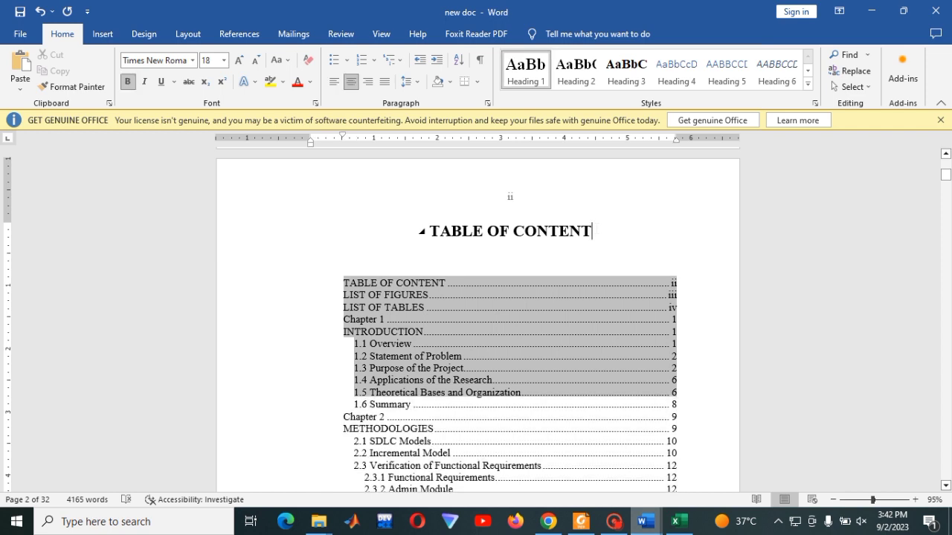
{"action": "left_click", "coordinate": [431, 441]}
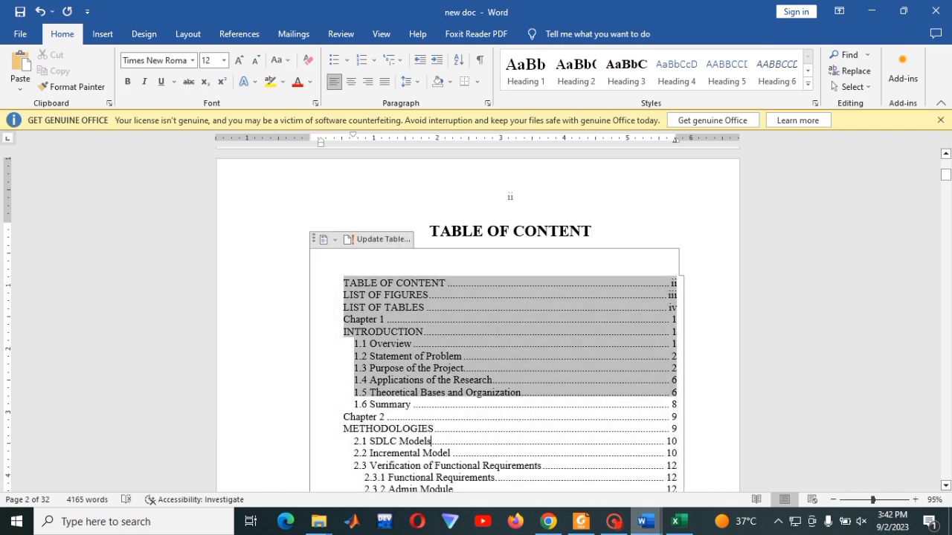
{"action": "left_click", "coordinate": [700, 421]}
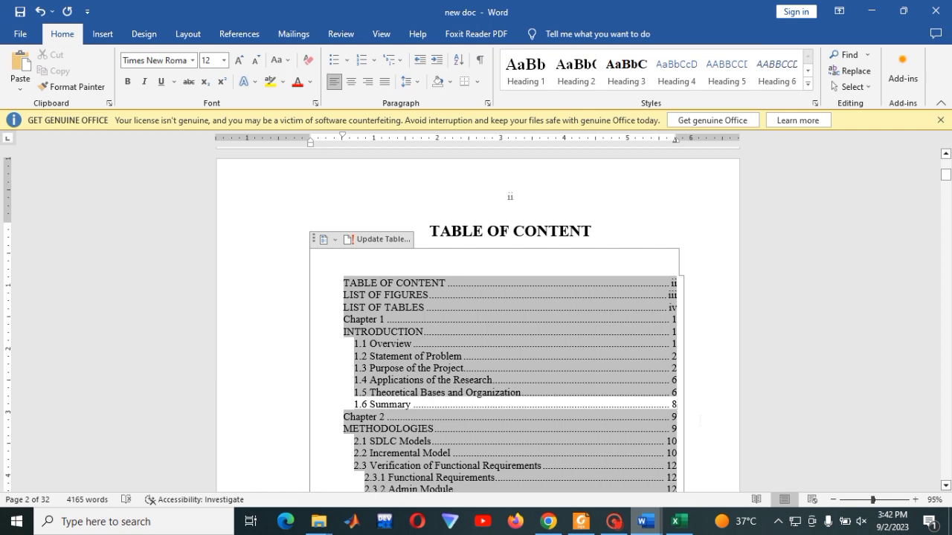
{"action": "key", "text": "Up"}
{"action": "key", "text": "Up"}
{"action": "key", "text": "Up"}
{"action": "key", "text": "Up"}
{"action": "key", "text": "Up"}
{"action": "key", "text": "Up"}
{"action": "key", "text": "Up"}
{"action": "key", "text": "Up"}
{"action": "key", "text": "Up"}
{"action": "key", "text": "Up"}
{"action": "key", "text": "Up"}
{"action": "key", "text": "Up"}
{"action": "key", "text": "Up"}
{"action": "key", "text": "Up"}
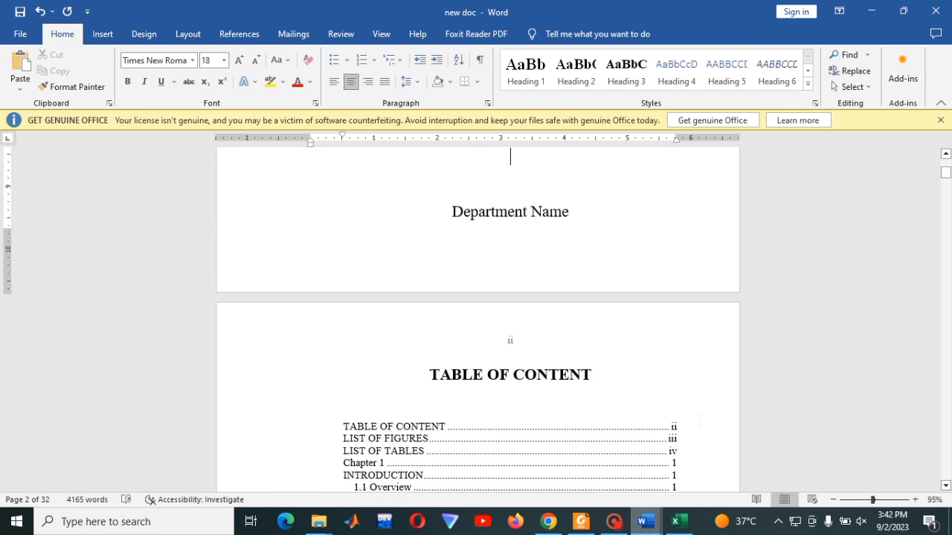
{"action": "key", "text": "Down"}
{"action": "key", "text": "Down"}
{"action": "key", "text": "Down"}
{"action": "key", "text": "Down"}
{"action": "key", "text": "Down"}
{"action": "key", "text": "Down"}
{"action": "key", "text": "Down"}
{"action": "key", "text": "Down"}
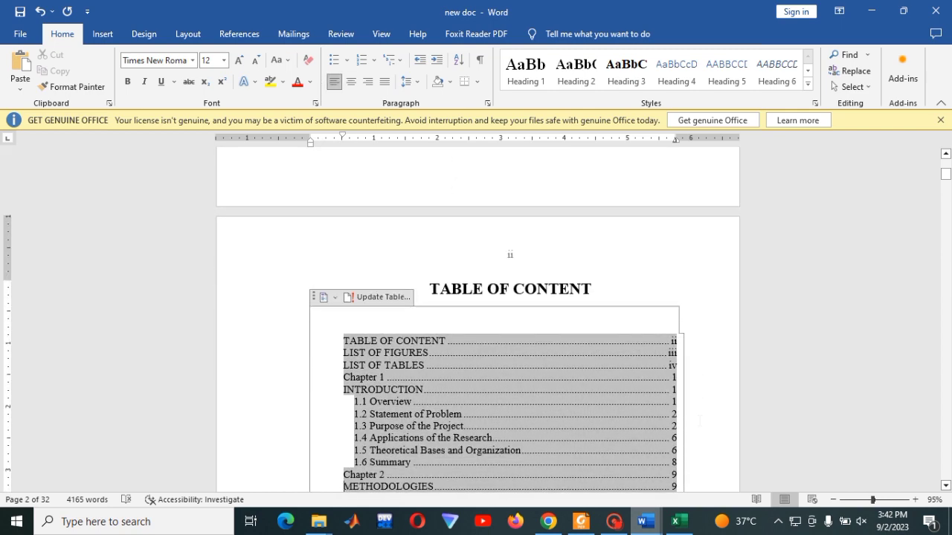
{"action": "key", "text": "Down"}
{"action": "key", "text": "Down"}
{"action": "key", "text": "Down"}
{"action": "key", "text": "Down"}
{"action": "key", "text": "Down"}
{"action": "key", "text": "Down"}
{"action": "key", "text": "Down"}
{"action": "key", "text": "Down"}
{"action": "key", "text": "Down"}
{"action": "key", "text": "Down"}
{"action": "key", "text": "Down"}
{"action": "key", "text": "Down"}
{"action": "key", "text": "Down"}
{"action": "key", "text": "Down"}
{"action": "key", "text": "Down"}
{"action": "key", "text": "Down"}
{"action": "key", "text": "Down"}
{"action": "key", "text": "Down"}
{"action": "key", "text": "Down"}
{"action": "key", "text": "Down"}
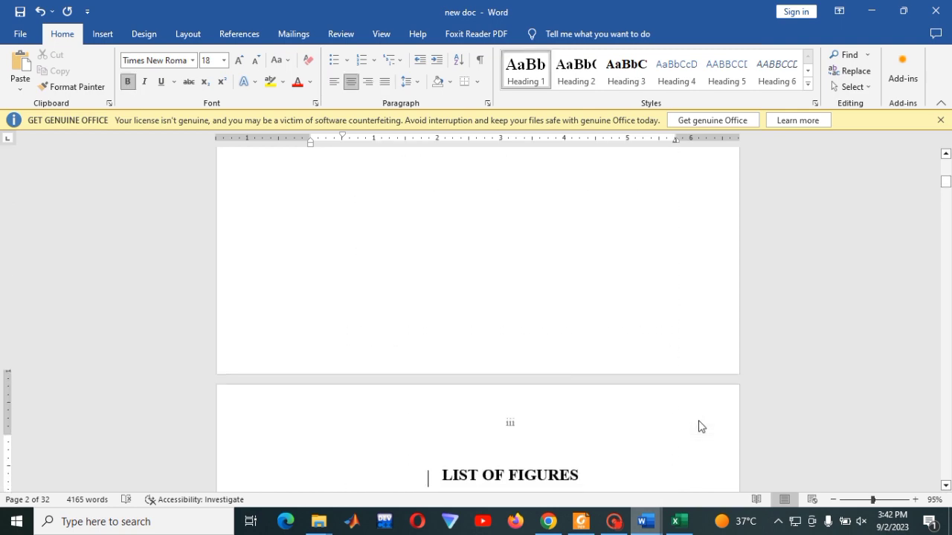
Step: Examine the List of Figures and List of Tables pages and their header page numbers
{"action": "key", "text": "Down"}
{"action": "key", "text": "Down"}
{"action": "key", "text": "Down"}
{"action": "key", "text": "Down"}
{"action": "key", "text": "Down"}
{"action": "key", "text": "Down"}
{"action": "key", "text": "Down"}
{"action": "key", "text": "Down"}
{"action": "key", "text": "Down"}
{"action": "key", "text": "Down"}
{"action": "key", "text": "Down"}
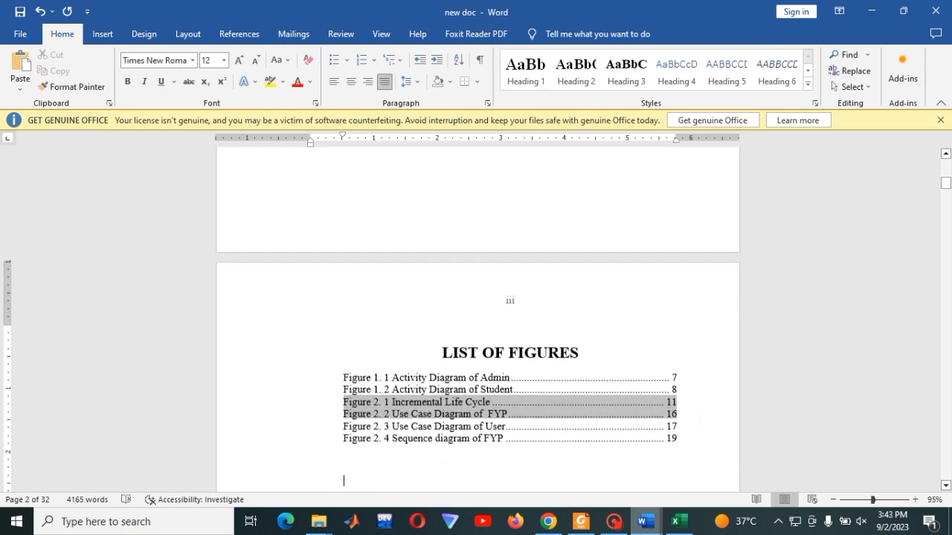
{"action": "key", "text": "Down"}
{"action": "key", "text": "Down"}
{"action": "key", "text": "Down"}
{"action": "key", "text": "Down"}
{"action": "key", "text": "Down"}
{"action": "key", "text": "Down"}
{"action": "key", "text": "Down"}
{"action": "key", "text": "Down"}
{"action": "key", "text": "Down"}
{"action": "key", "text": "Down"}
{"action": "key", "text": "Down"}
{"action": "key", "text": "Down"}
{"action": "key", "text": "Down"}
{"action": "key", "text": "Down"}
{"action": "key", "text": "Down"}
{"action": "key", "text": "Down"}
{"action": "key", "text": "Down"}
{"action": "key", "text": "Down"}
{"action": "key", "text": "Down"}
{"action": "key", "text": "Down"}
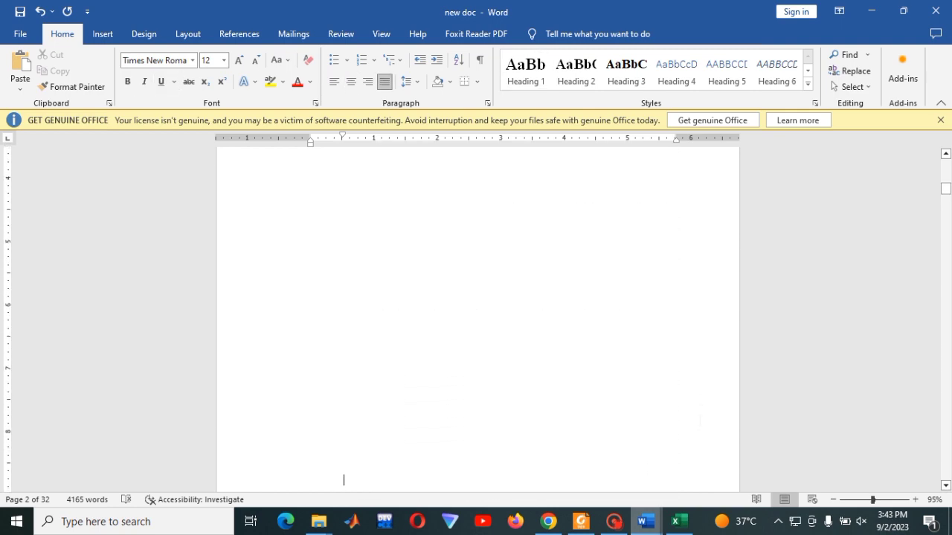
{"action": "key", "text": "Down"}
{"action": "key", "text": "Down"}
{"action": "key", "text": "Down"}
{"action": "key", "text": "Down"}
{"action": "key", "text": "Up"}
{"action": "key", "text": "Up"}
{"action": "key", "text": "Up"}
{"action": "key", "text": "Up"}
{"action": "key", "text": "Up"}
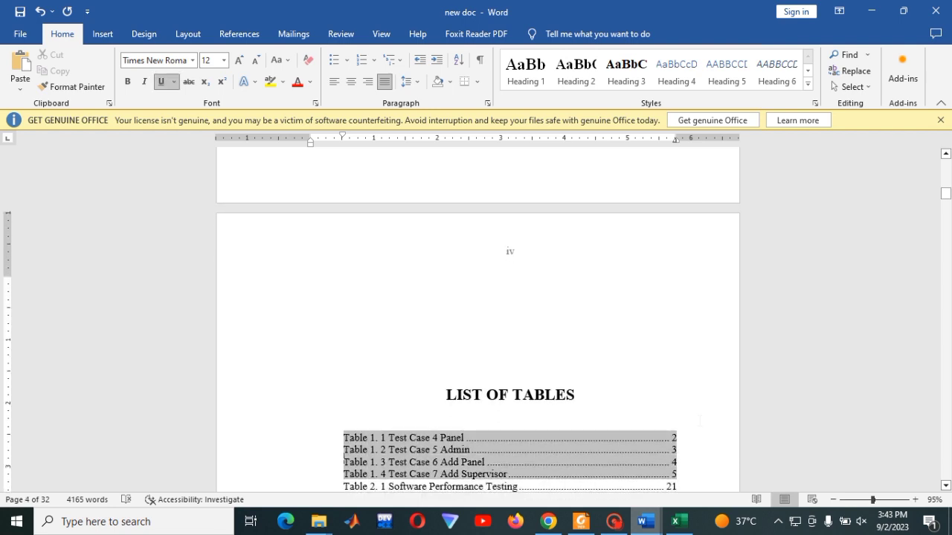
{"action": "key", "text": "Up"}
{"action": "key", "text": "Up"}
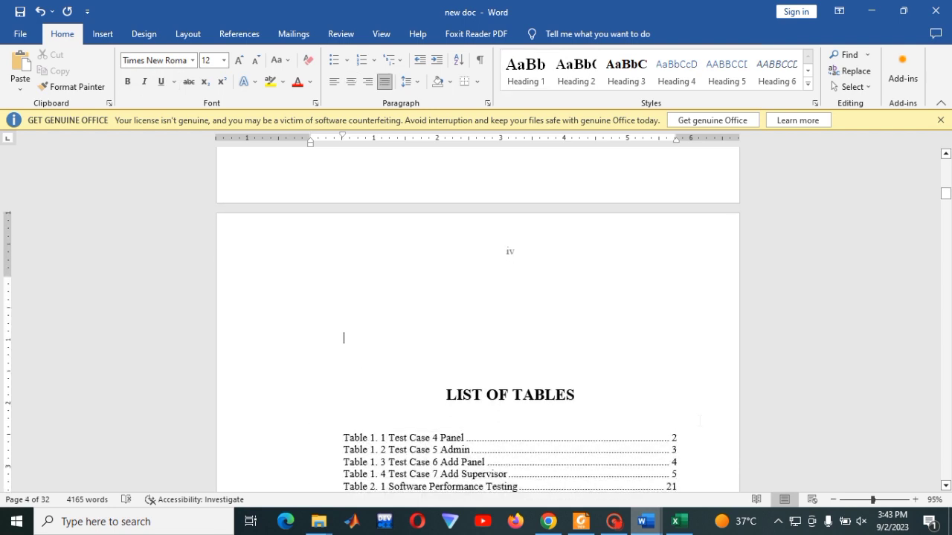
Step: Examine the page numbering from the List of Tables through to the first page of Chapter 1
{"action": "key", "text": "Down"}
{"action": "key", "text": "Down"}
{"action": "key", "text": "Down"}
{"action": "key", "text": "Down"}
{"action": "key", "text": "Down"}
{"action": "key", "text": "Down"}
{"action": "key", "text": "Down"}
{"action": "key", "text": "Down"}
{"action": "key", "text": "Down"}
{"action": "key", "text": "Down"}
{"action": "key", "text": "Down"}
{"action": "key", "text": "Down"}
{"action": "key", "text": "Down"}
{"action": "key", "text": "Down"}
{"action": "key", "text": "Down"}
{"action": "key", "text": "Down"}
{"action": "key", "text": "Down"}
{"action": "key", "text": "Down"}
{"action": "key", "text": "Down"}
{"action": "key", "text": "Down"}
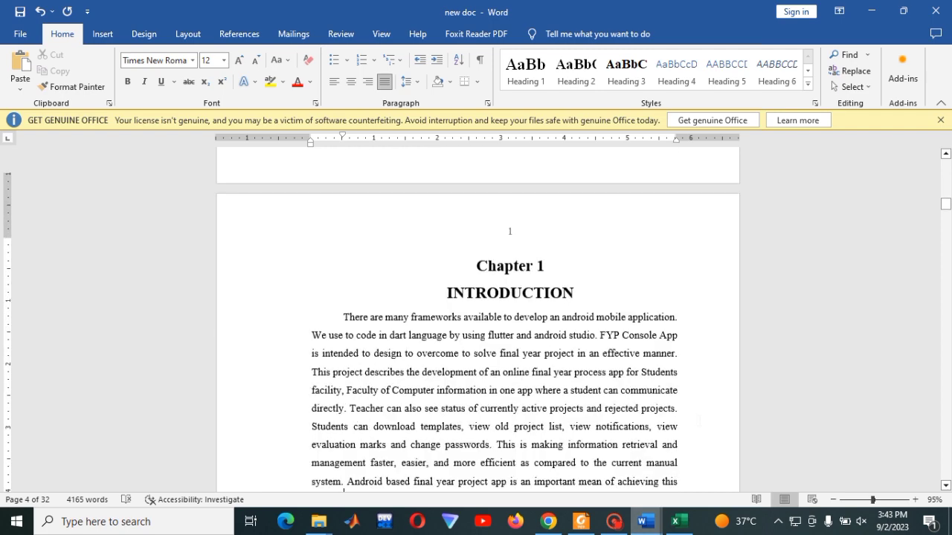
Step: Examine the page numbers from the first page of Chapter 1 back through the front matter to the table of contents
{"action": "key", "text": "Down"}
{"action": "key", "text": "Down"}
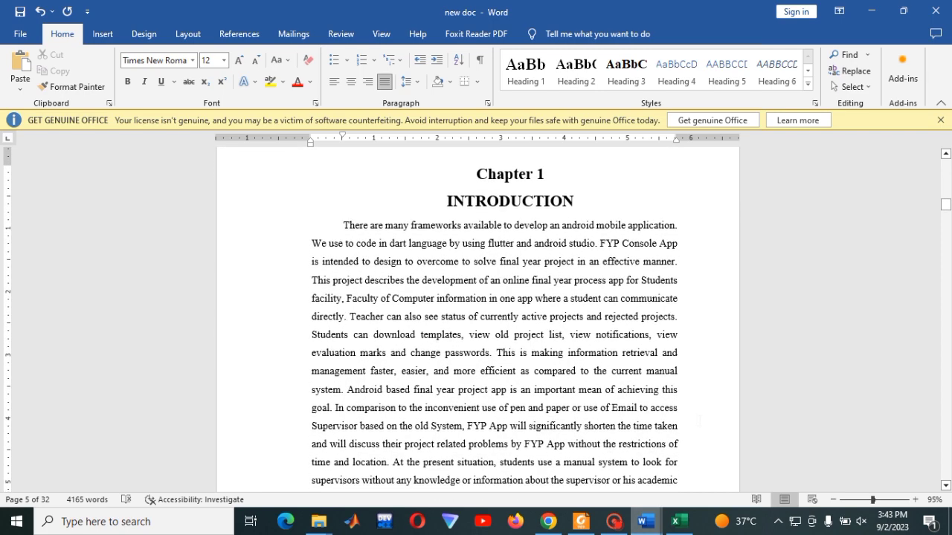
{"action": "key", "text": "Up"}
{"action": "key", "text": "Up"}
{"action": "key", "text": "Up"}
{"action": "key", "text": "Up"}
{"action": "key", "text": "Up"}
{"action": "key", "text": "Up"}
{"action": "key", "text": "Up"}
{"action": "key", "text": "Up"}
{"action": "key", "text": "Up"}
{"action": "key", "text": "Up"}
{"action": "key", "text": "Up"}
{"action": "key", "text": "Up"}
{"action": "key", "text": "Up"}
{"action": "key", "text": "Up"}
{"action": "key", "text": "Up"}
{"action": "key", "text": "Up"}
{"action": "key", "text": "Up"}
{"action": "key", "text": "Up"}
{"action": "key", "text": "Up"}
{"action": "key", "text": "Up"}
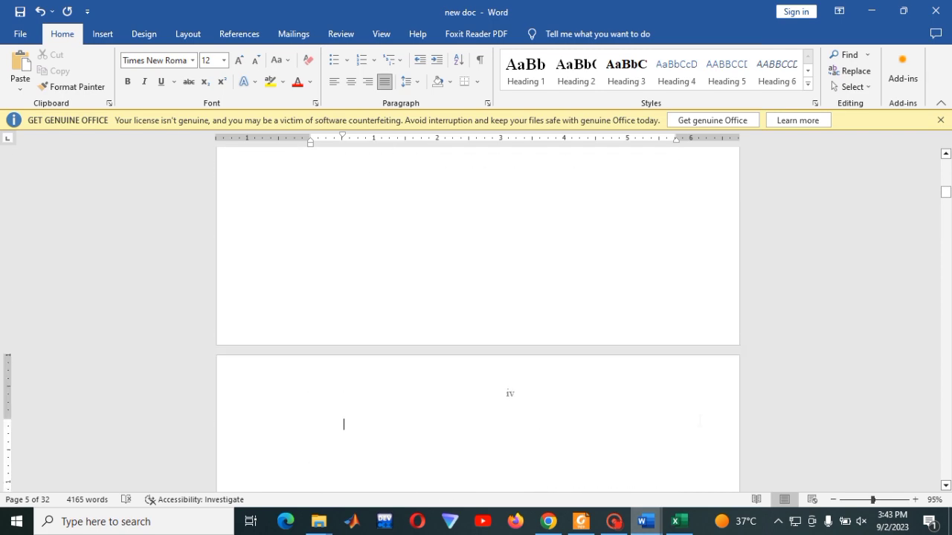
{"action": "key", "text": "Up"}
{"action": "key", "text": "Up"}
{"action": "key", "text": "Up"}
{"action": "key", "text": "Up"}
{"action": "key", "text": "Up"}
{"action": "key", "text": "Up"}
{"action": "key", "text": "Up"}
{"action": "key", "text": "Up"}
{"action": "key", "text": "Up"}
{"action": "key", "text": "Up"}
{"action": "key", "text": "Up"}
{"action": "key", "text": "Up"}
{"action": "key", "text": "Up"}
{"action": "key", "text": "Up"}
{"action": "key", "text": "Up"}
{"action": "key", "text": "Up"}
{"action": "key", "text": "Up"}
{"action": "key", "text": "Up"}
{"action": "key", "text": "Up"}
{"action": "key", "text": "Up"}
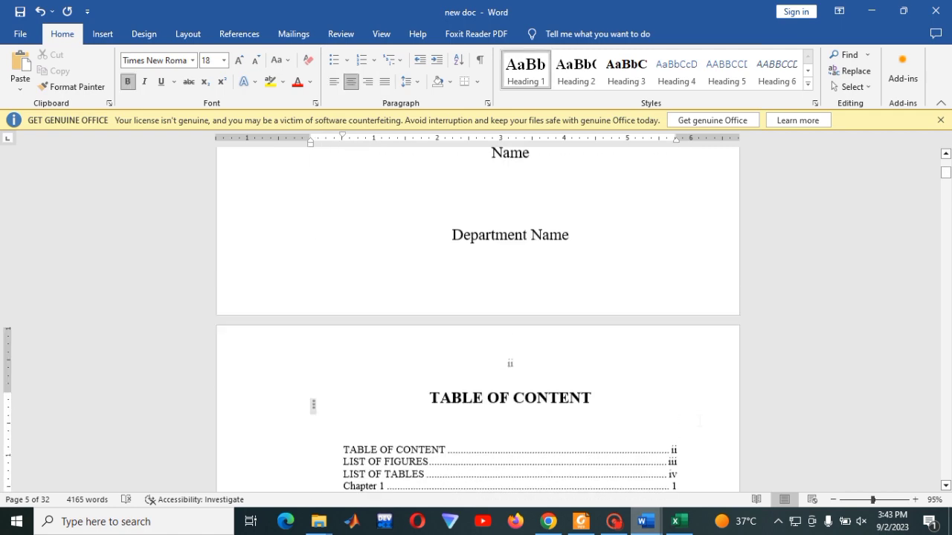
{"action": "key", "text": "Down"}
{"action": "key", "text": "Down"}
{"action": "key", "text": "Down"}
{"action": "key", "text": "Down"}
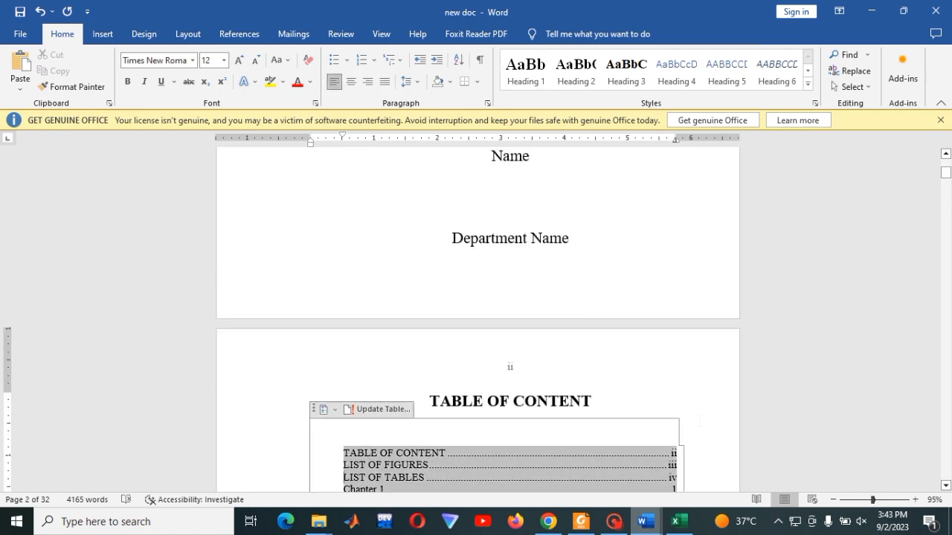
Step: View the title page, table of contents and List of Figures side by side at 48% zoom
{"action": "left_click", "coordinate": [855, 504]}
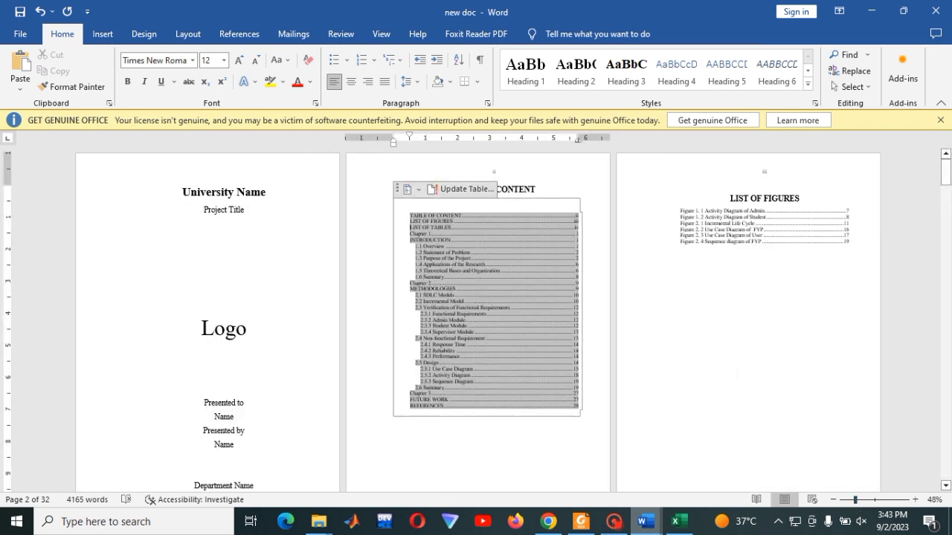
{"action": "left_click", "coordinate": [680, 374]}
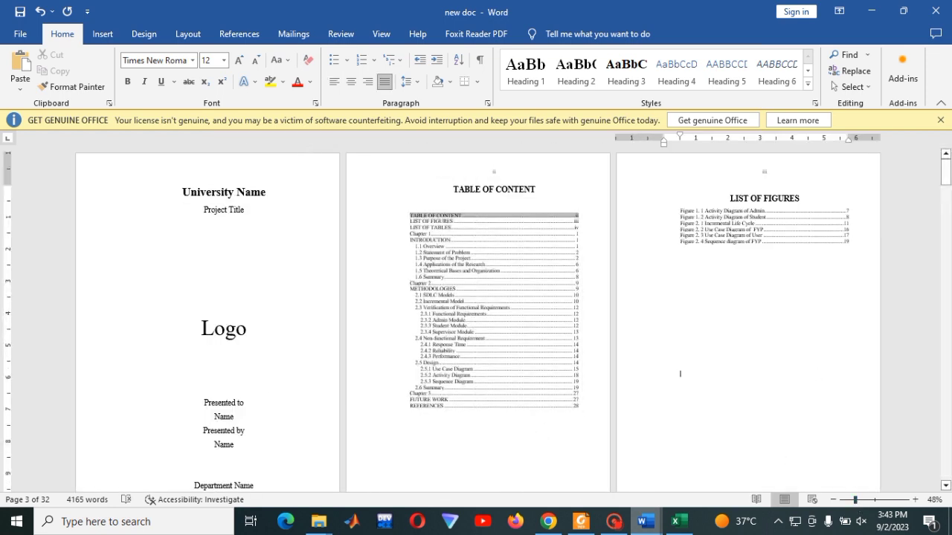
{"action": "key", "text": "ctrl+Home"}
{"action": "left_click", "coordinate": [700, 353]}
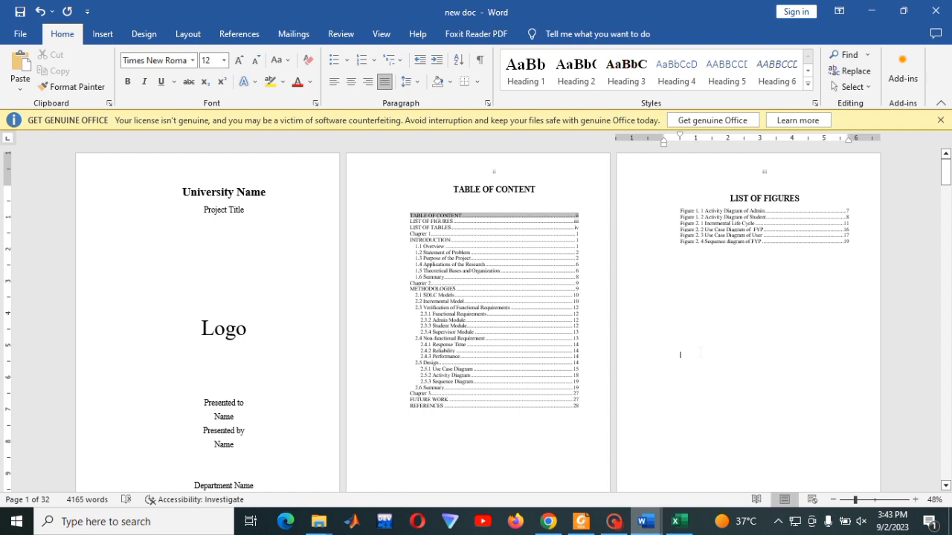